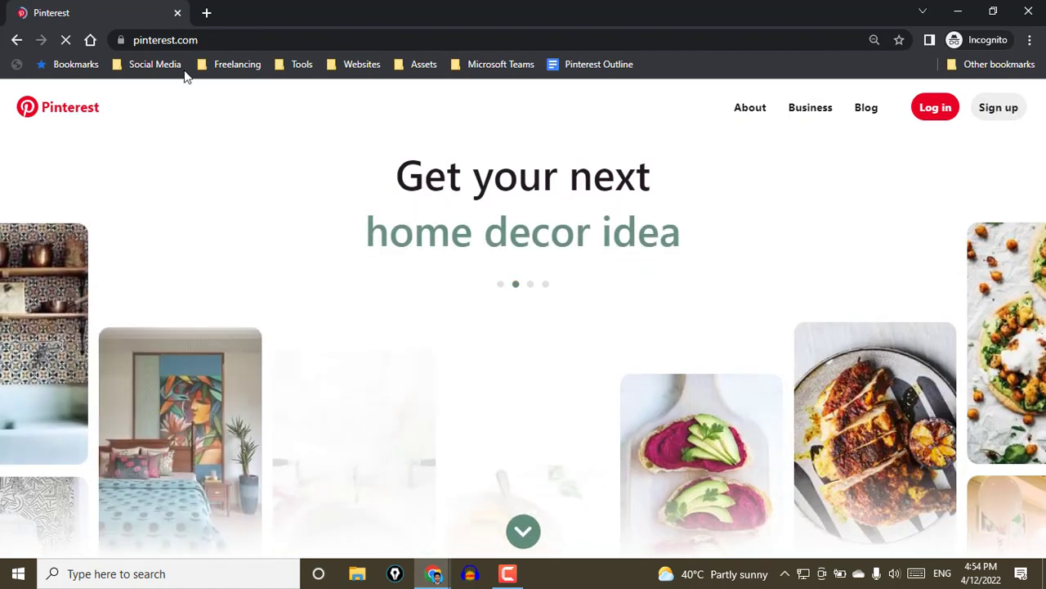
Sign up for a new account with the e-mail address, a created password and age 30
left_click(993, 120)
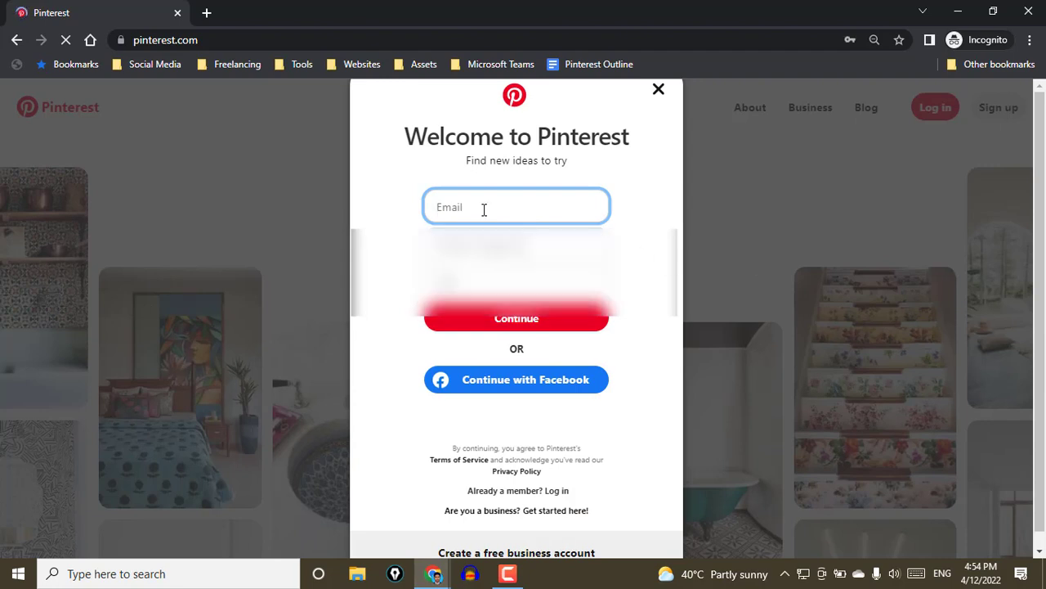
key("ctrl+v")
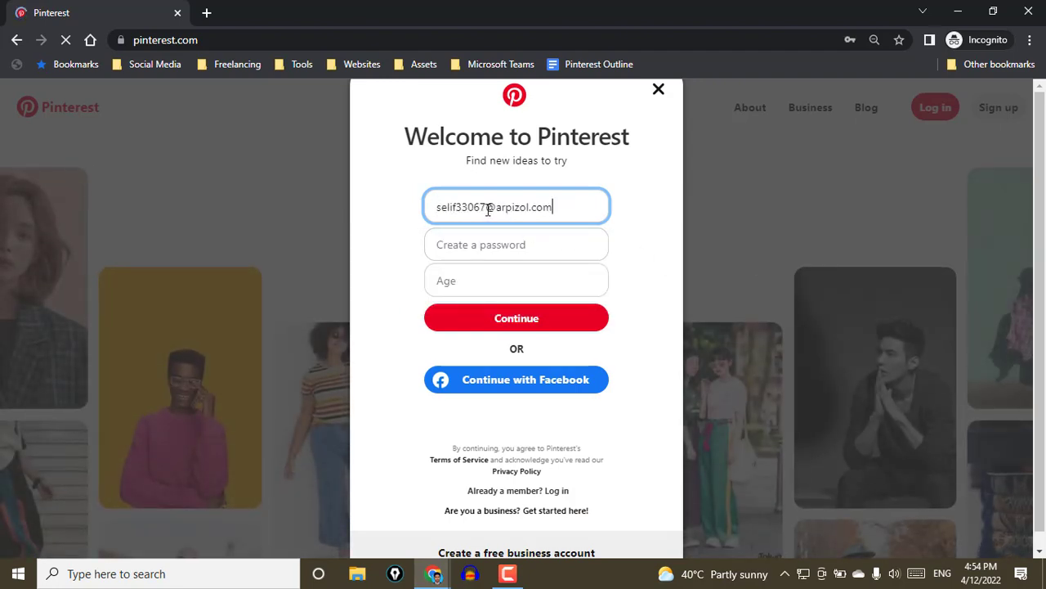
left_click_drag(486, 207, 438, 207)
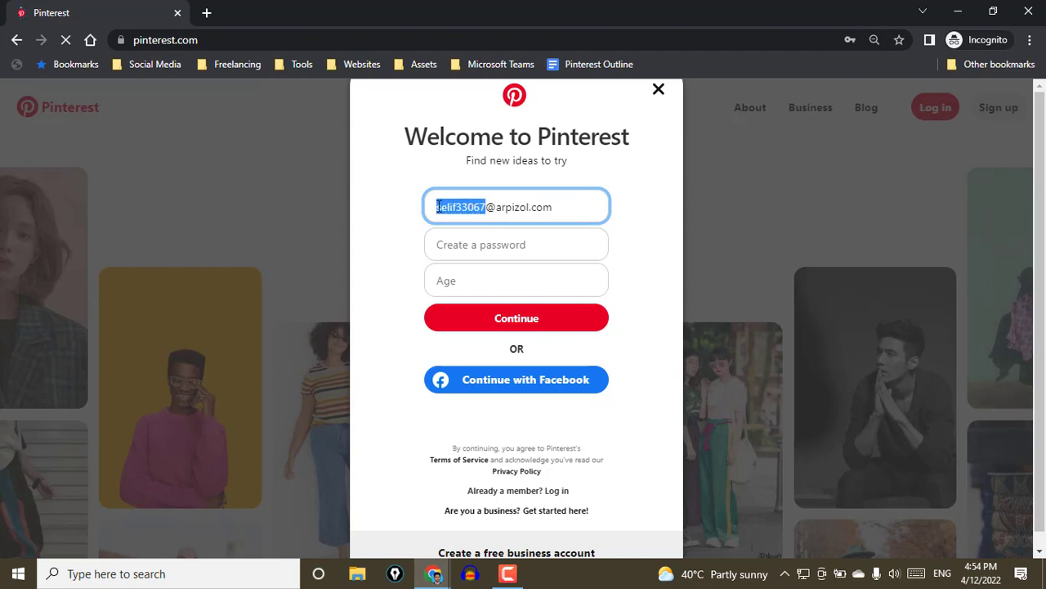
left_click(483, 239)
left_click(467, 280)
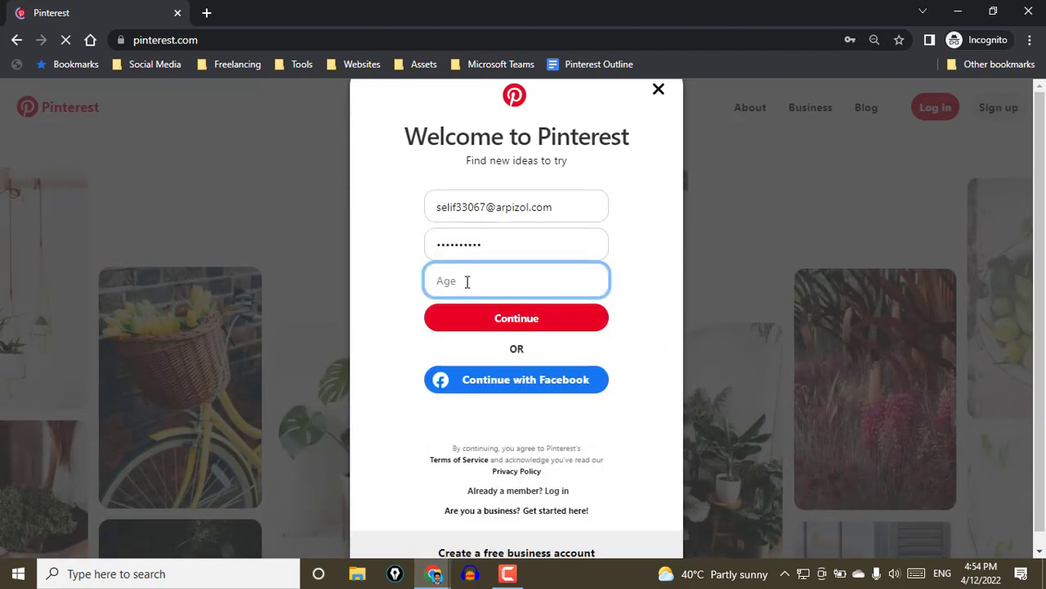
type("30")
left_click(515, 322)
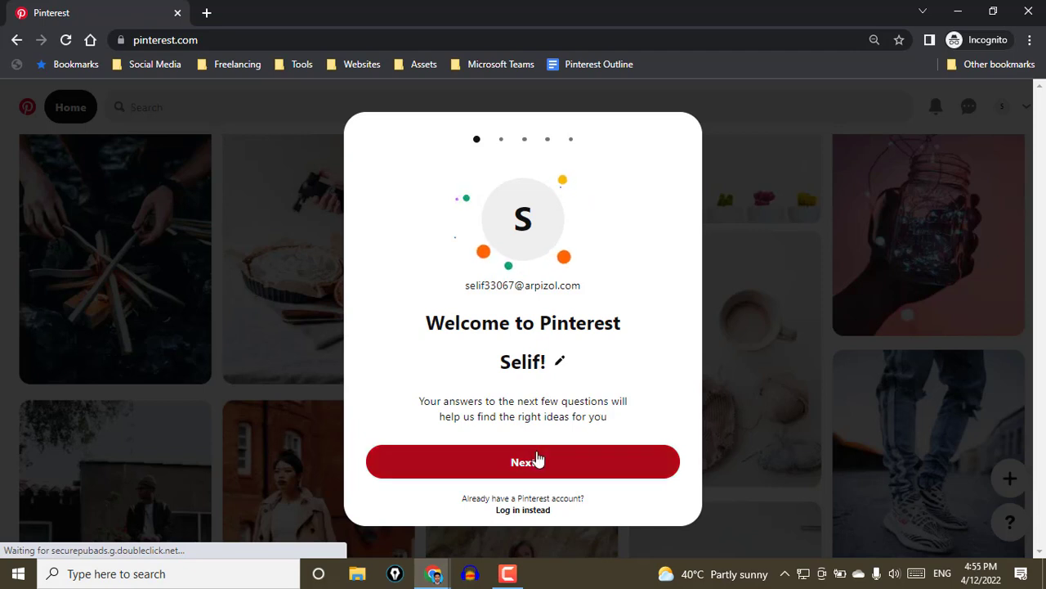
Answer the welcome questions by identifying as Female and setting the country/region to United States
left_click(522, 461)
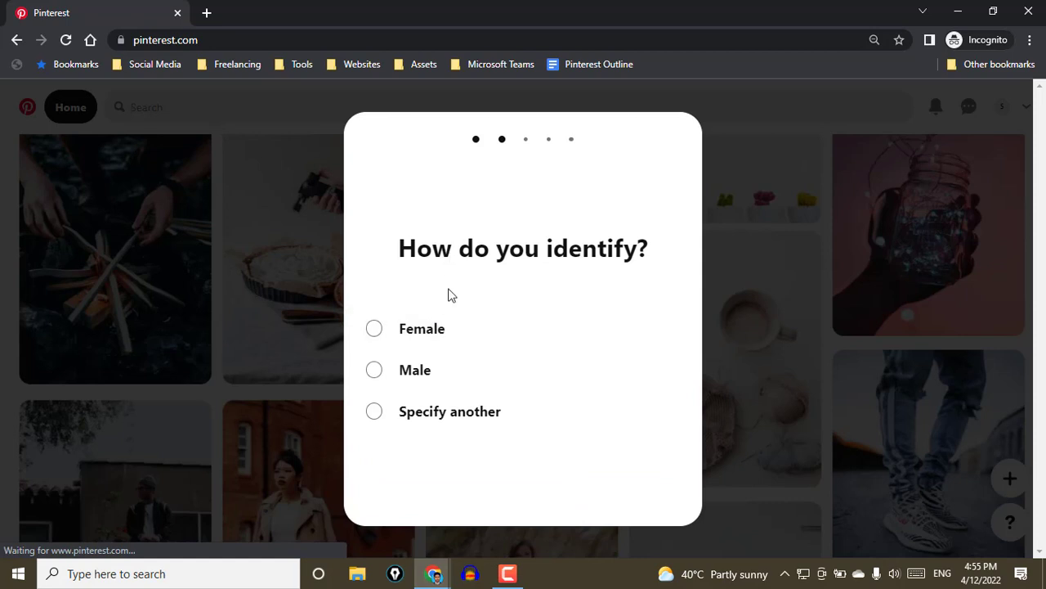
left_click(402, 331)
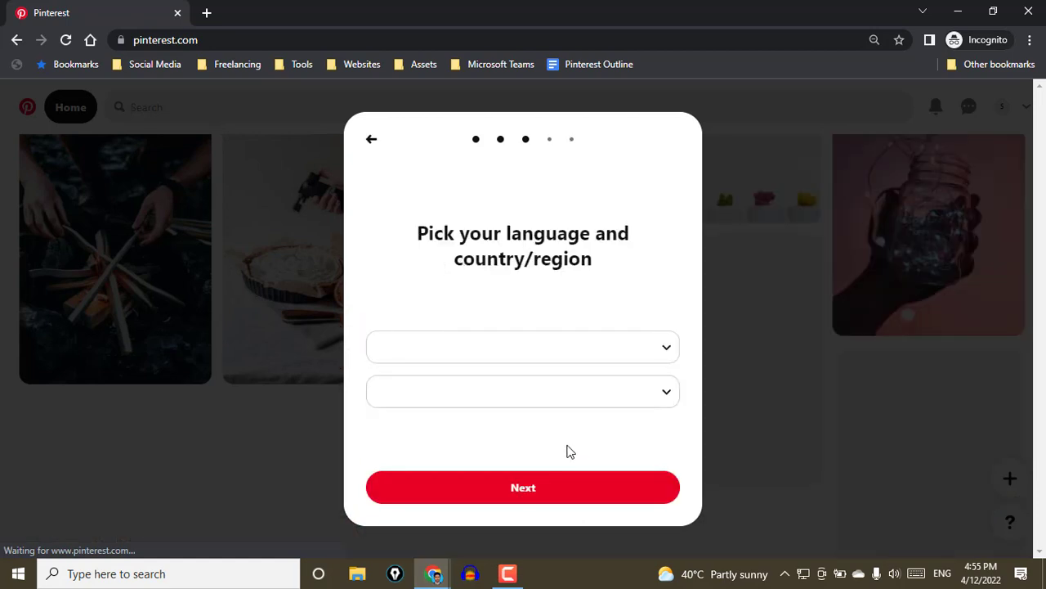
left_click(530, 402)
scroll(462, 302, "down", 15)
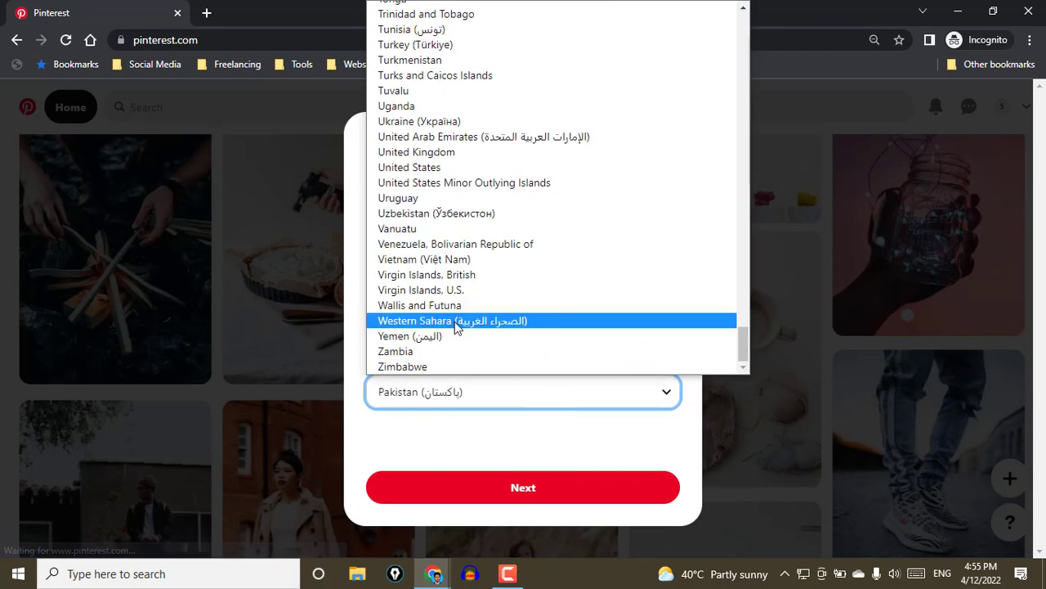
left_click(482, 175)
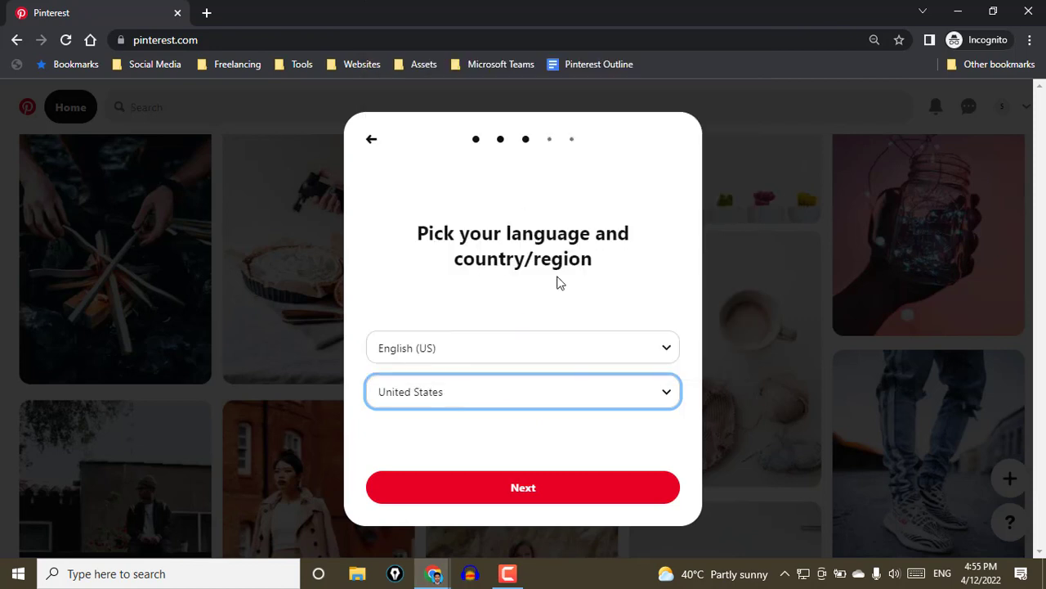
left_click(562, 489)
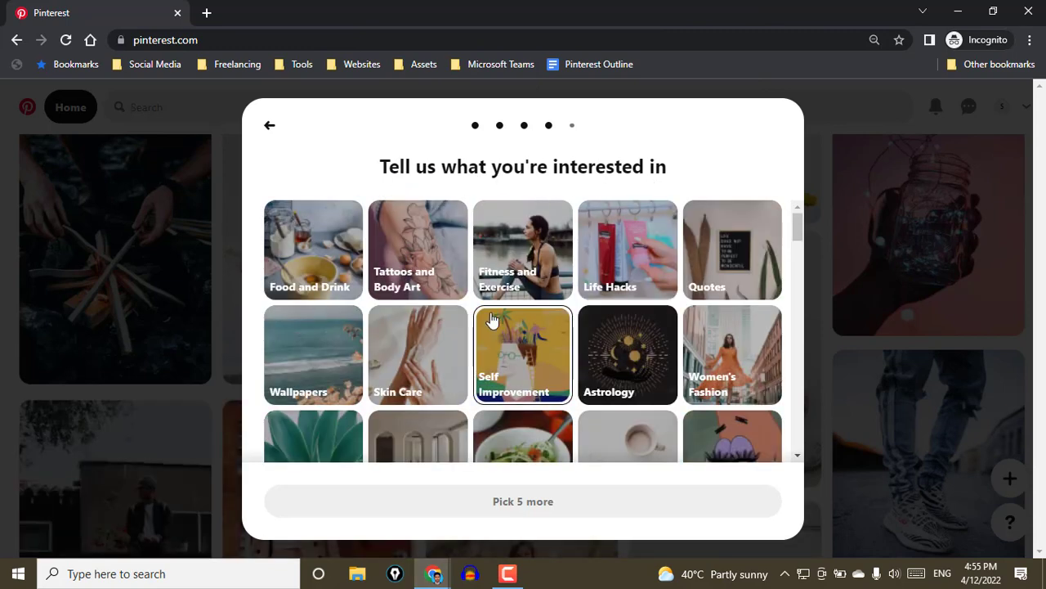
Choose the interests Food and Drink, Tattoos and Body Art, Fitness and Exercise, Life Hacks and Quotes, and finish the account setup
left_click_drag(548, 507, 493, 507)
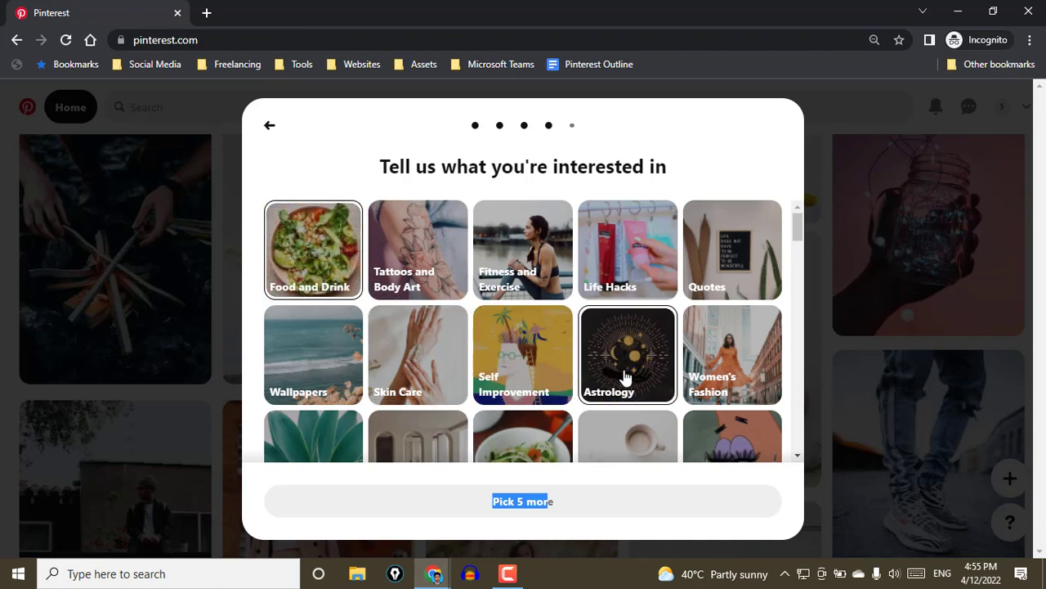
left_click(418, 270)
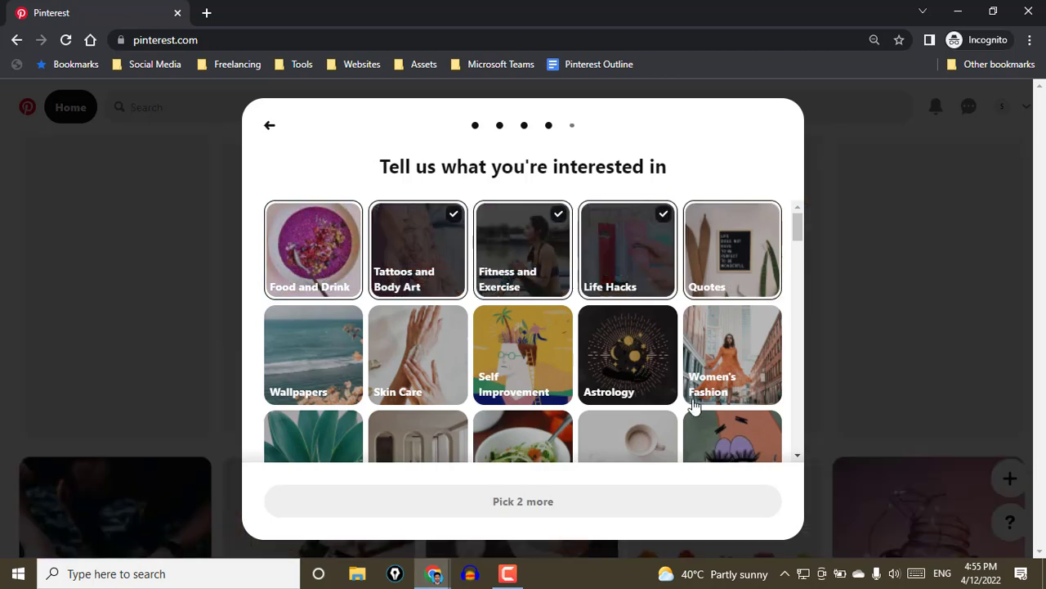
left_click(300, 266)
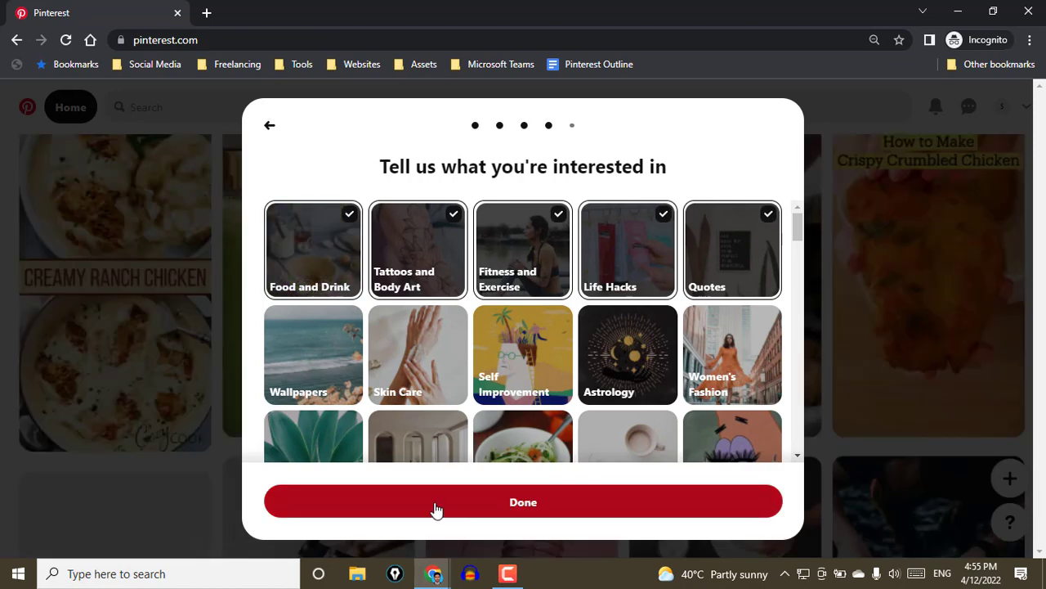
left_click(428, 500)
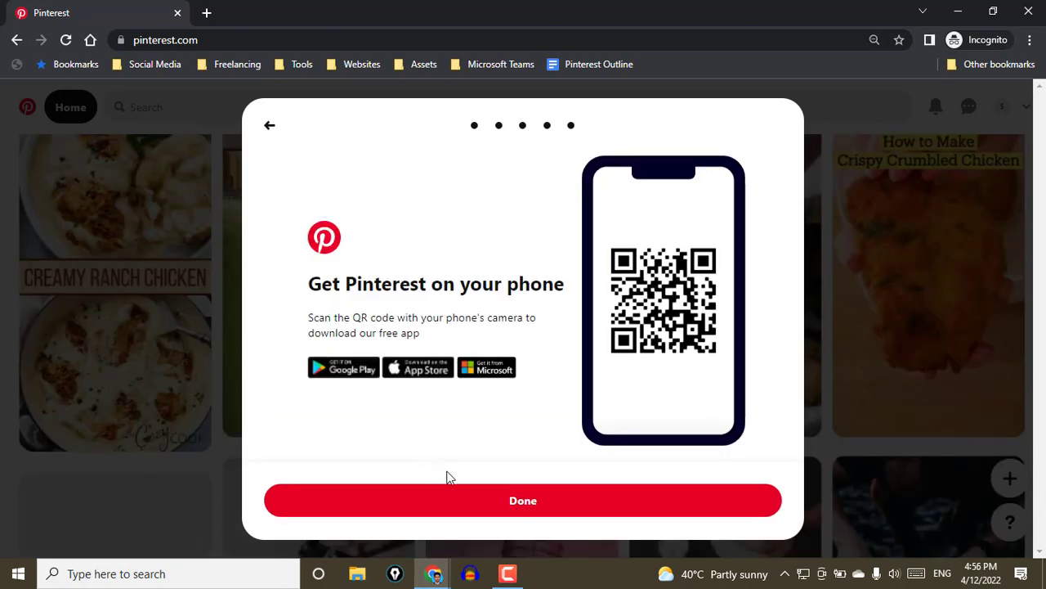
left_click(509, 499)
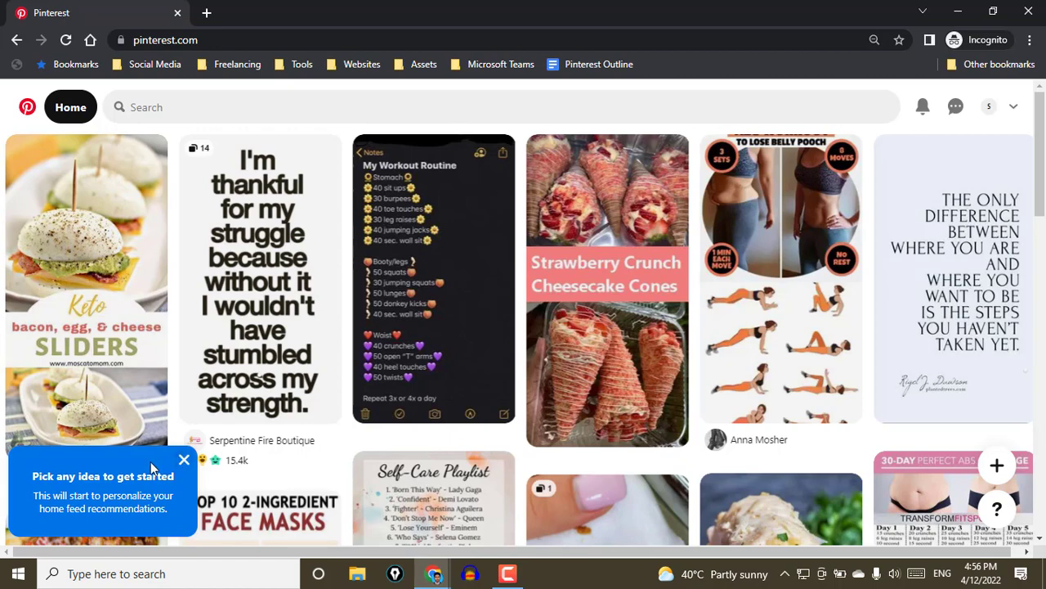
Dismiss the getting-started tip and the phone app pop-up, and look through the home feed
left_click(184, 459)
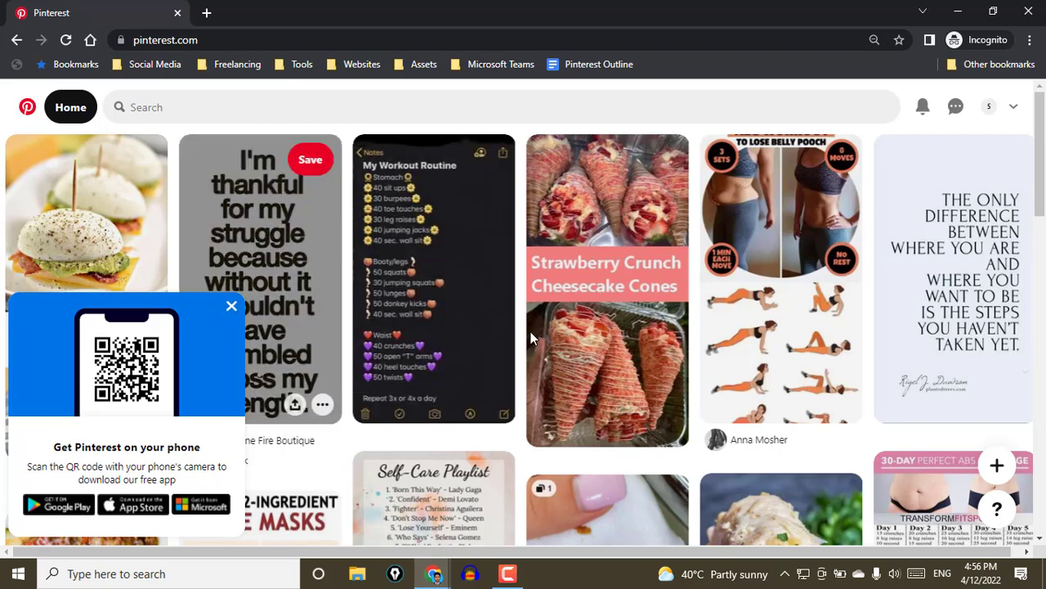
left_click(231, 306)
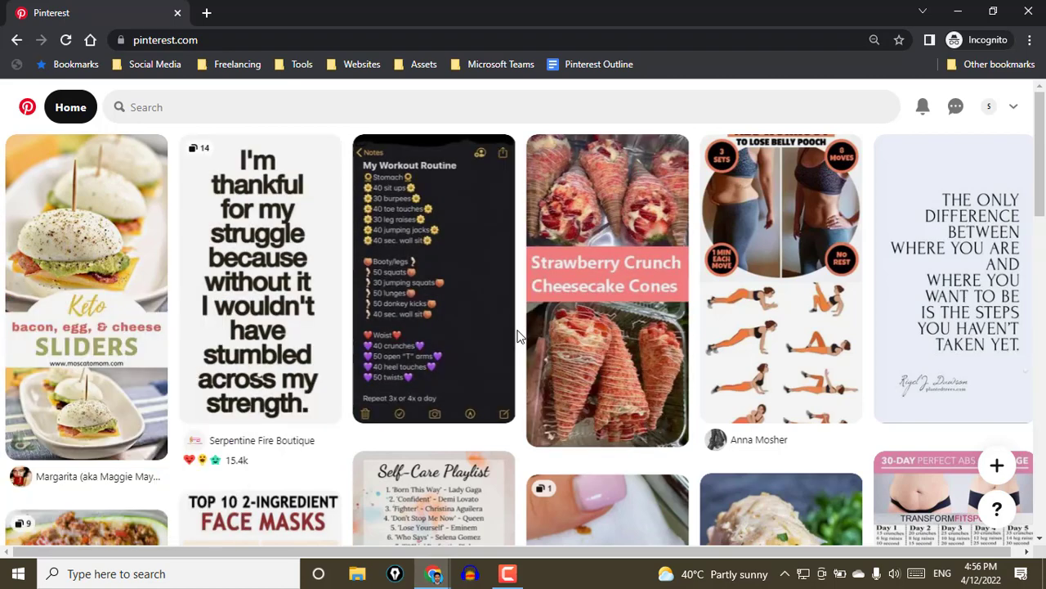
scroll(517, 335, "down", 5)
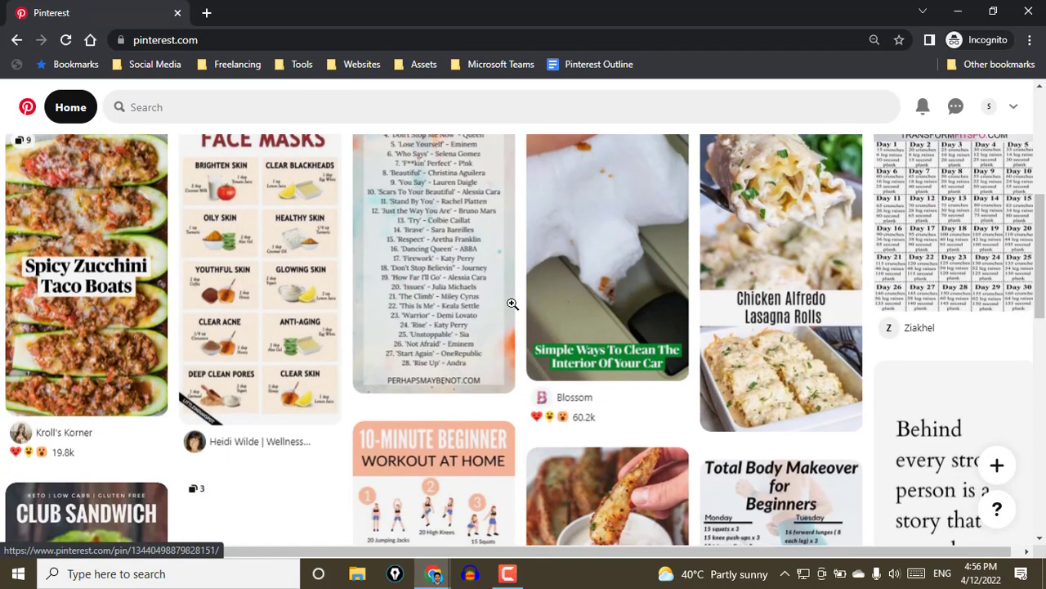
scroll(512, 303, "down", 1)
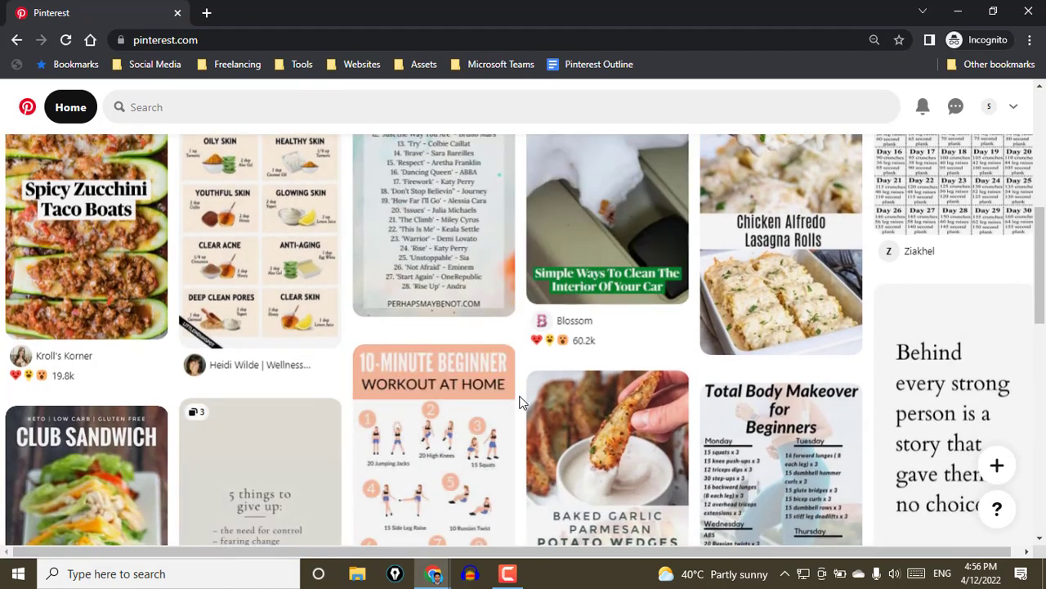
scroll(520, 399, "up", 10)
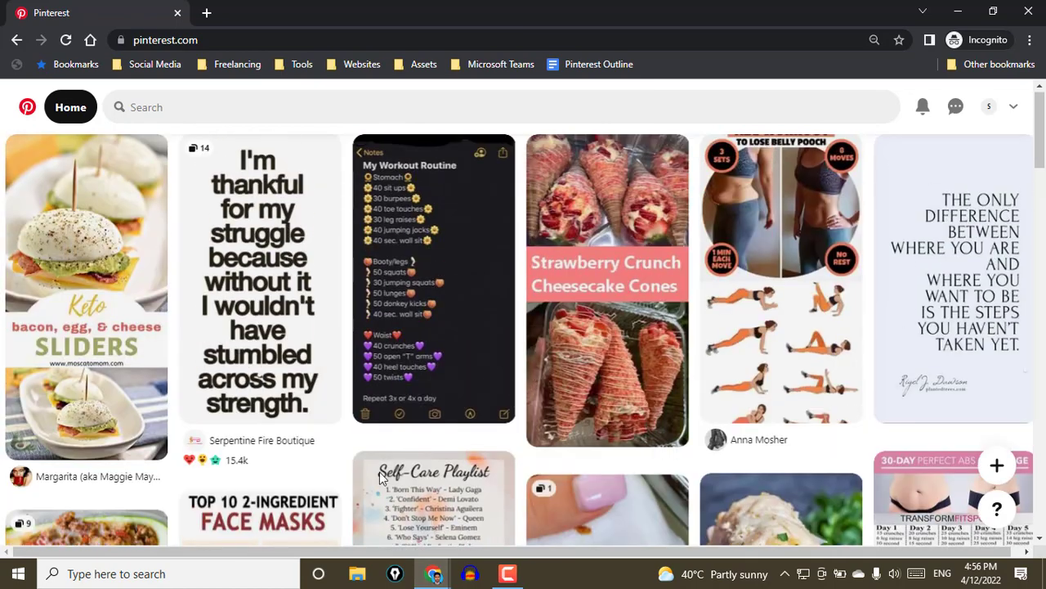
Open Notepad in a small window and write "personal account" and "business account", separated by a blank line
left_click(234, 570)
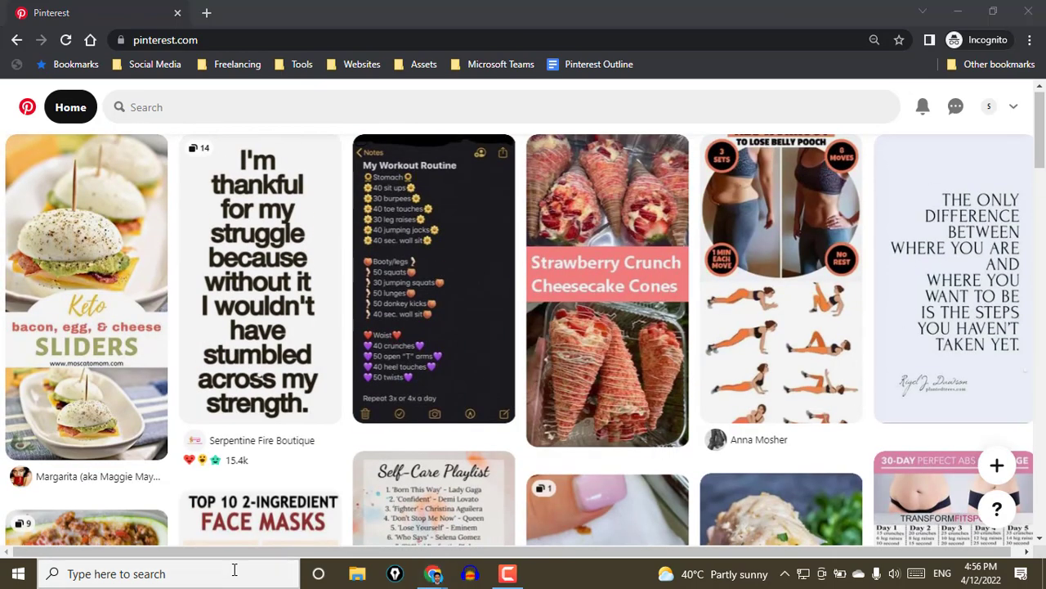
type("note")
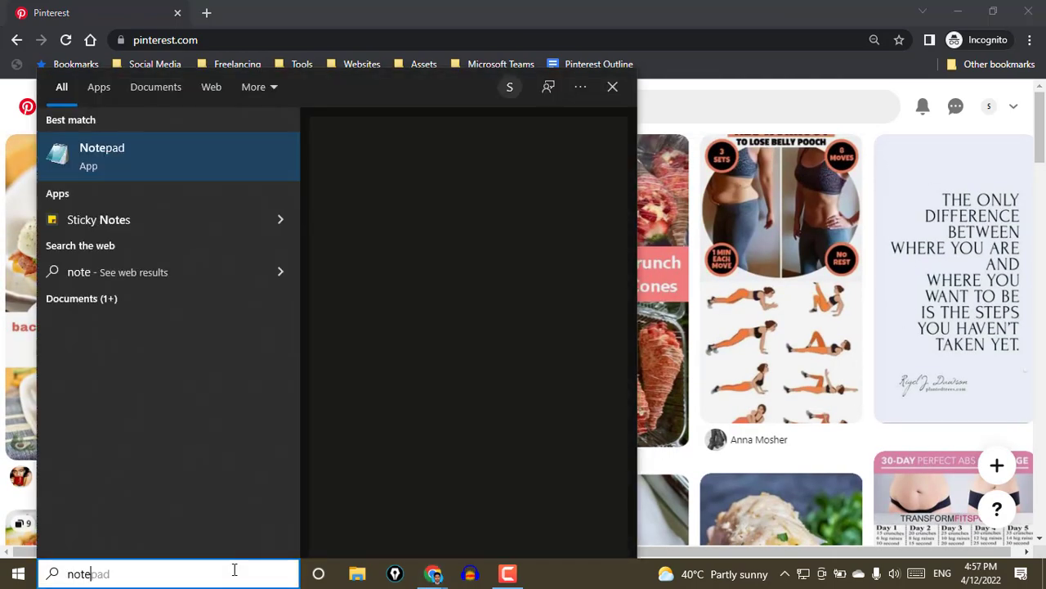
key("Return")
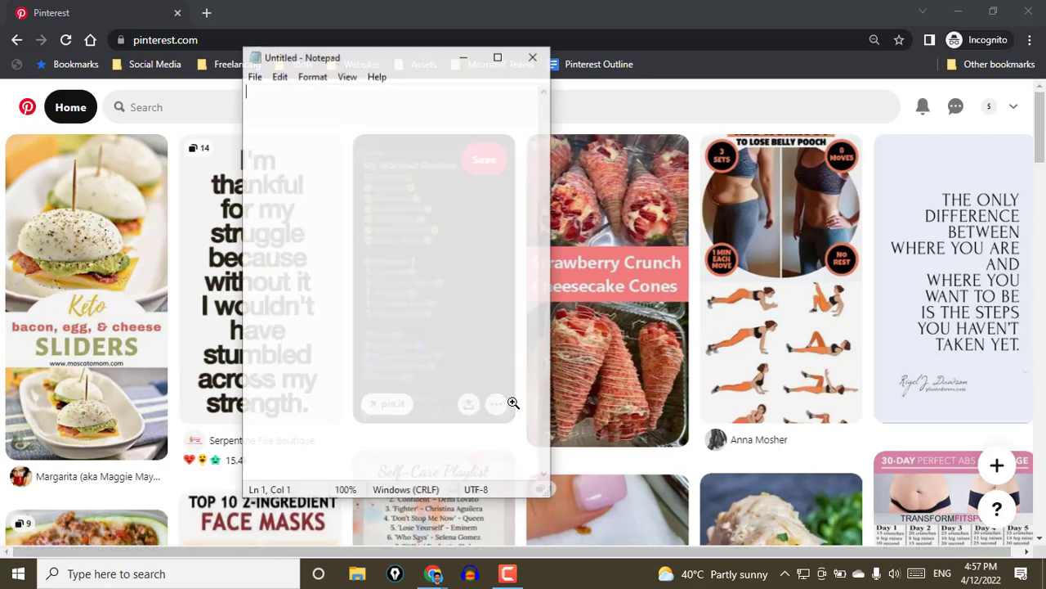
double_click(399, 64)
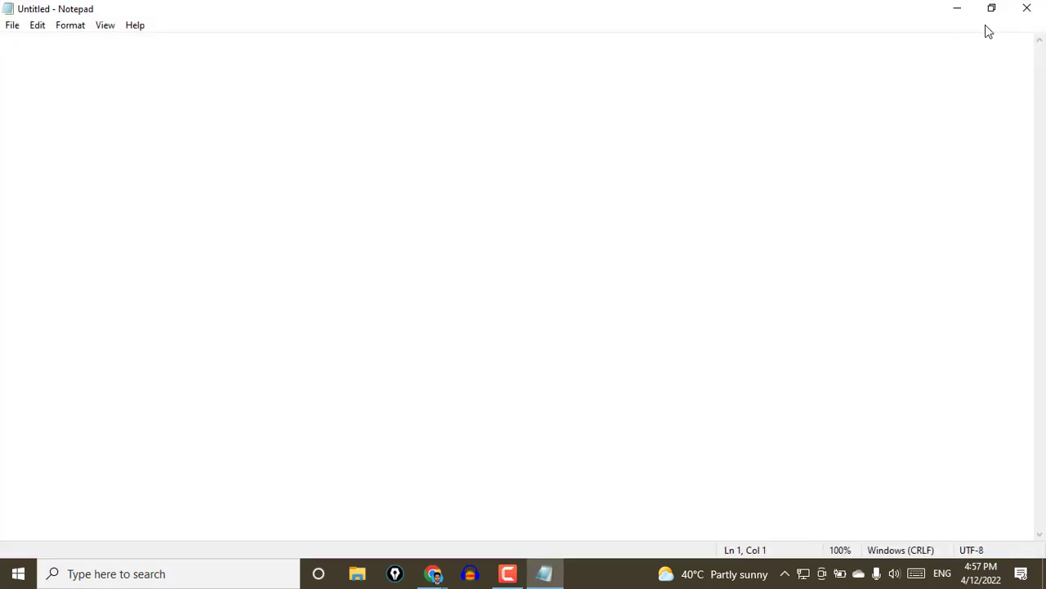
left_click(991, 8)
type("personal accou")
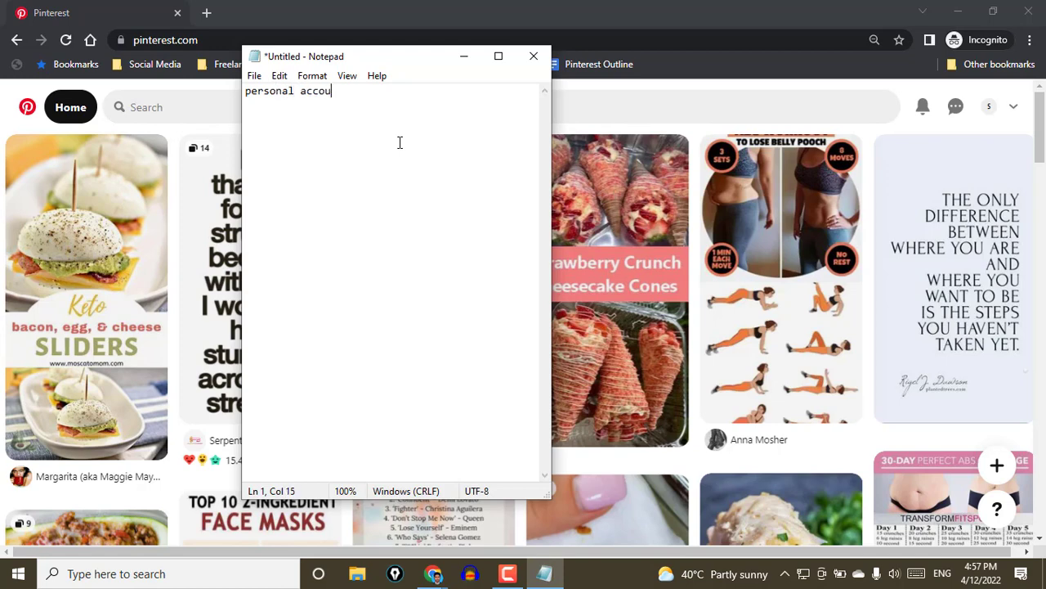
type("siness account")
Highlight the "personal account" line in the note and minimize Notepad to return to Pinterest
left_click(347, 91)
left_click(251, 99)
left_click_drag(251, 100, 247, 96)
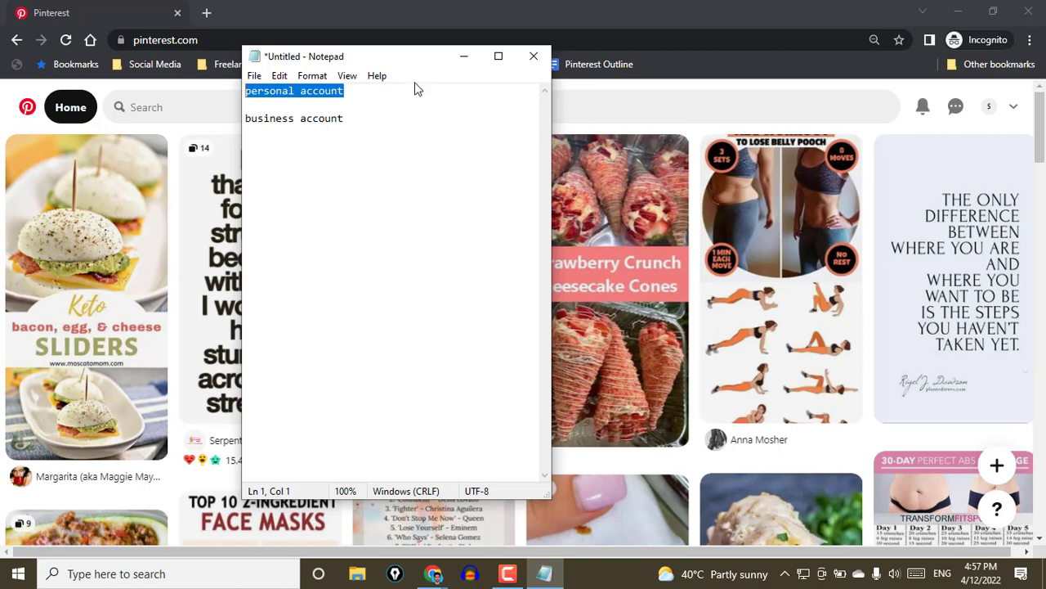
left_click(460, 62)
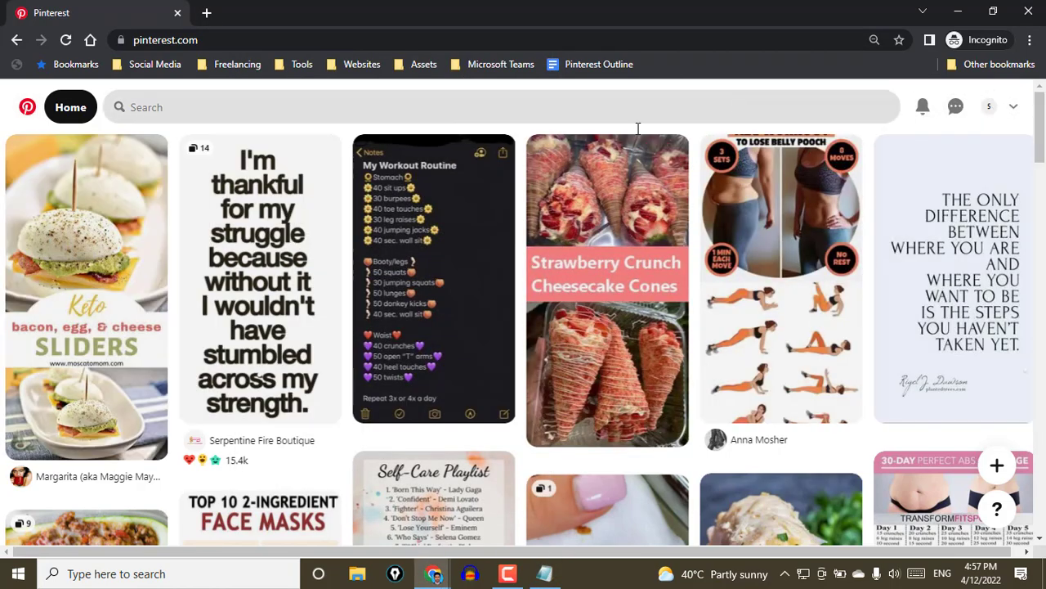
Examine the account options, the message inbox and the notification updates
left_click(1013, 109)
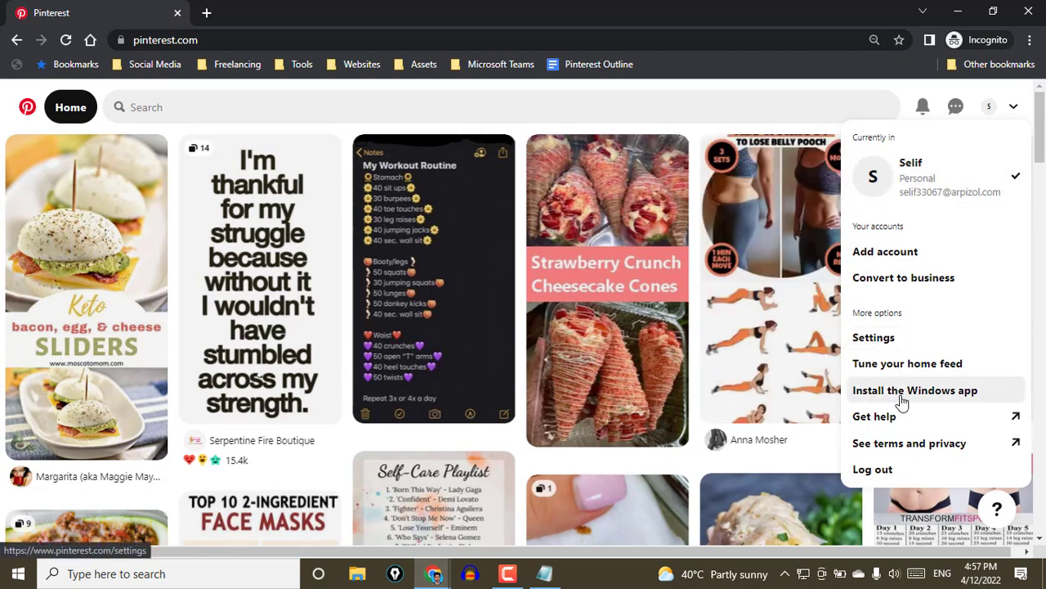
left_click(948, 113)
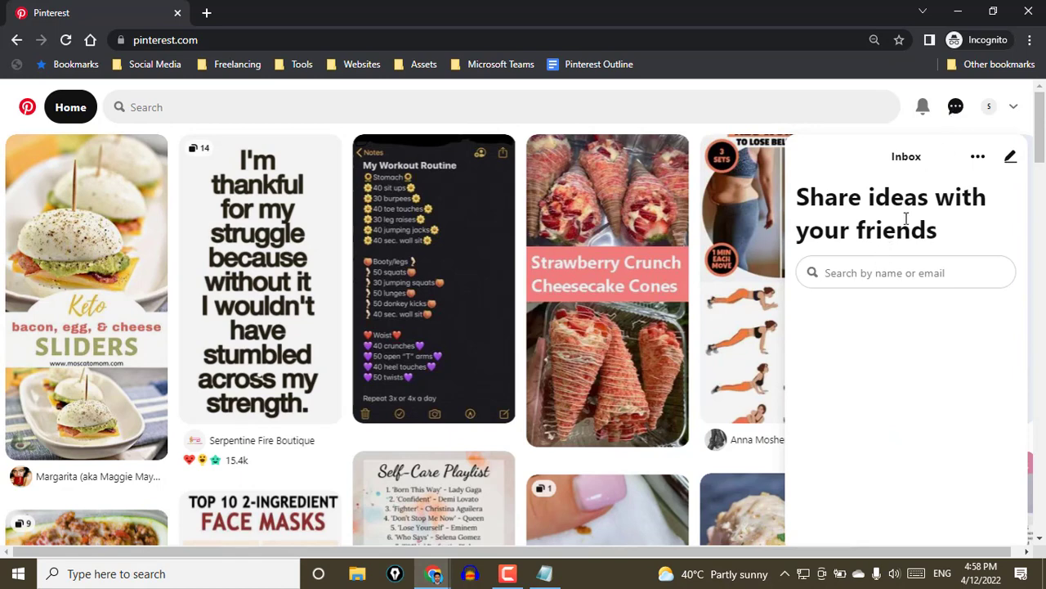
left_click(924, 113)
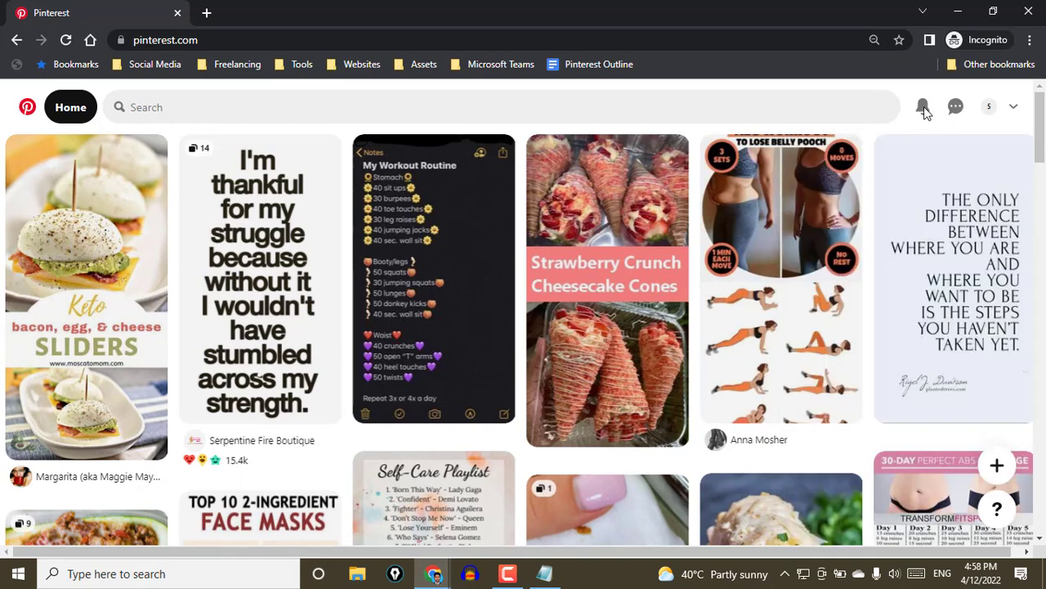
left_click(925, 113)
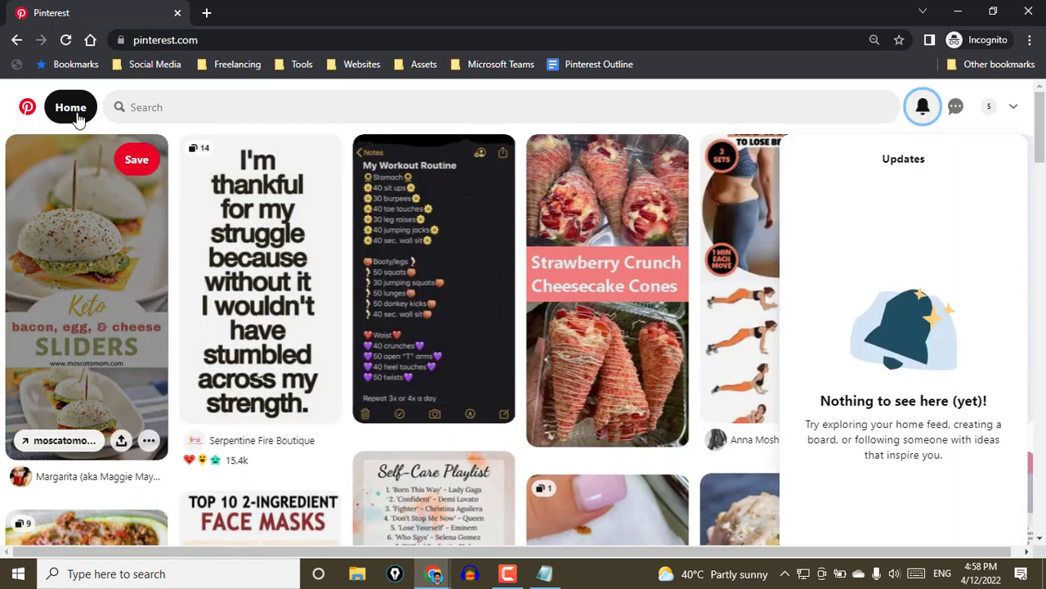
Open the popular search "Kitchen interior" and browse its pins
left_click(185, 107)
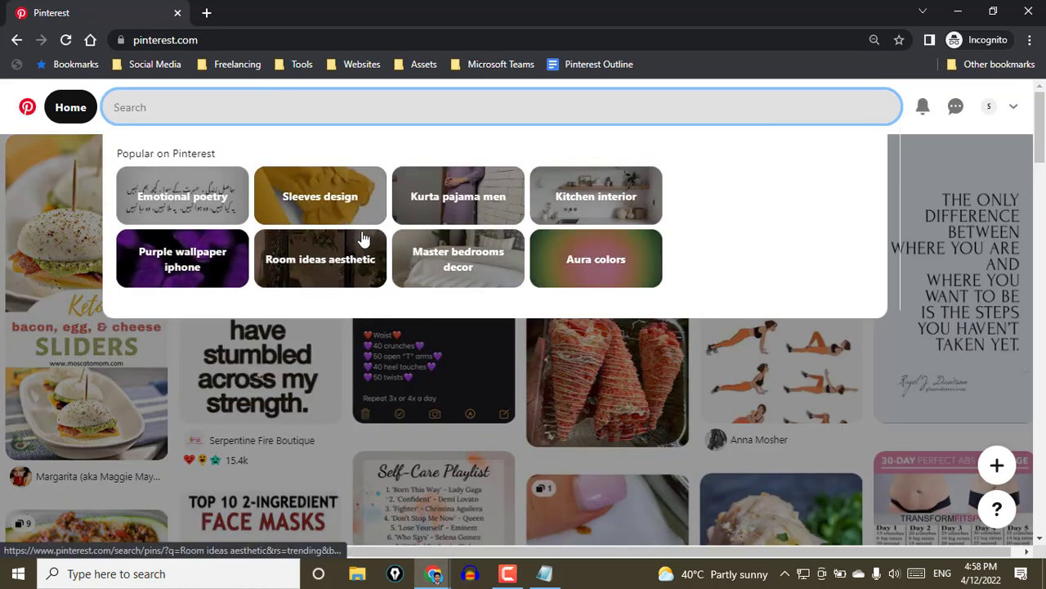
left_click(603, 210)
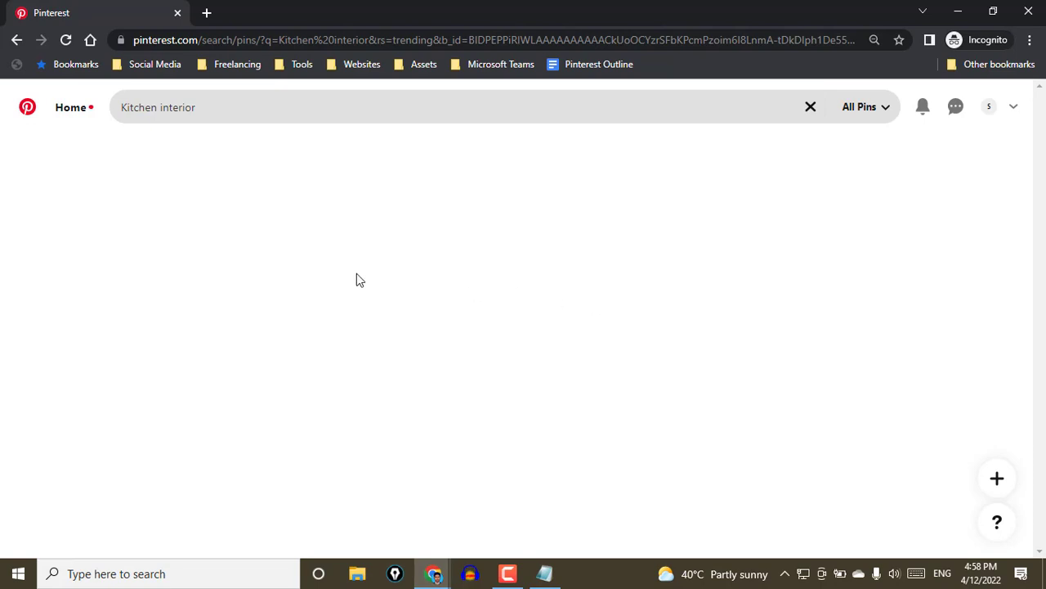
scroll(619, 411, "down", 3)
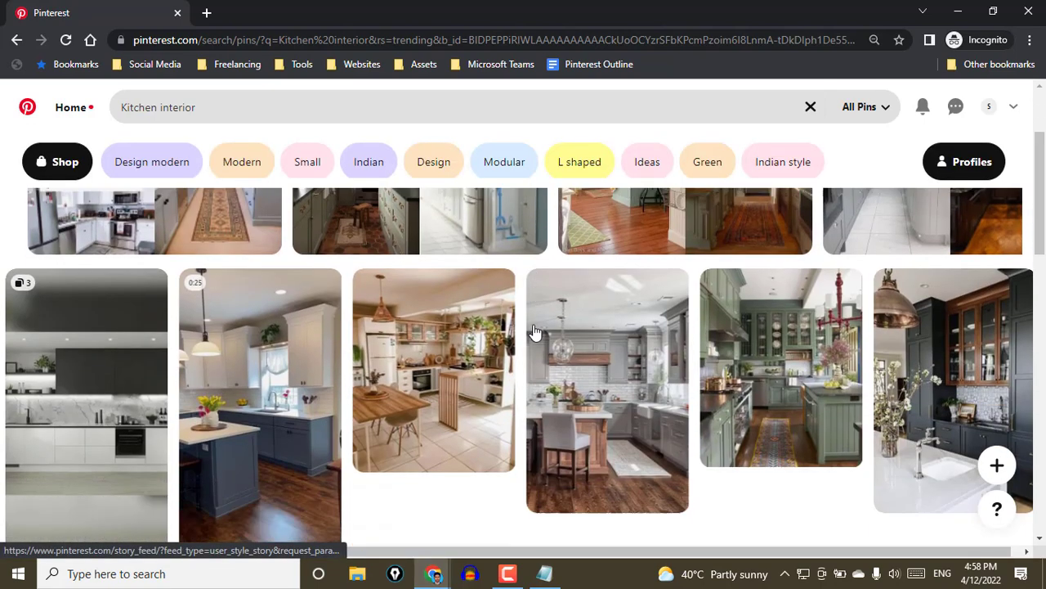
Refine the kitchen interior search to Indian style and save the designcafe pin with teal cabinets and wall-mounted racks
scroll(442, 278, "up", 1)
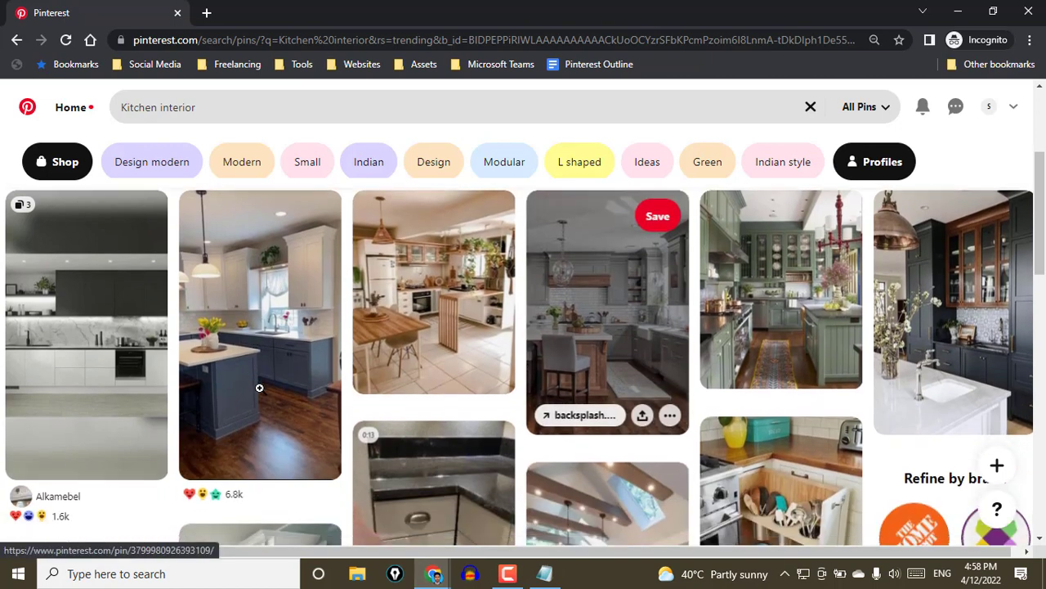
scroll(256, 389, "down", 1)
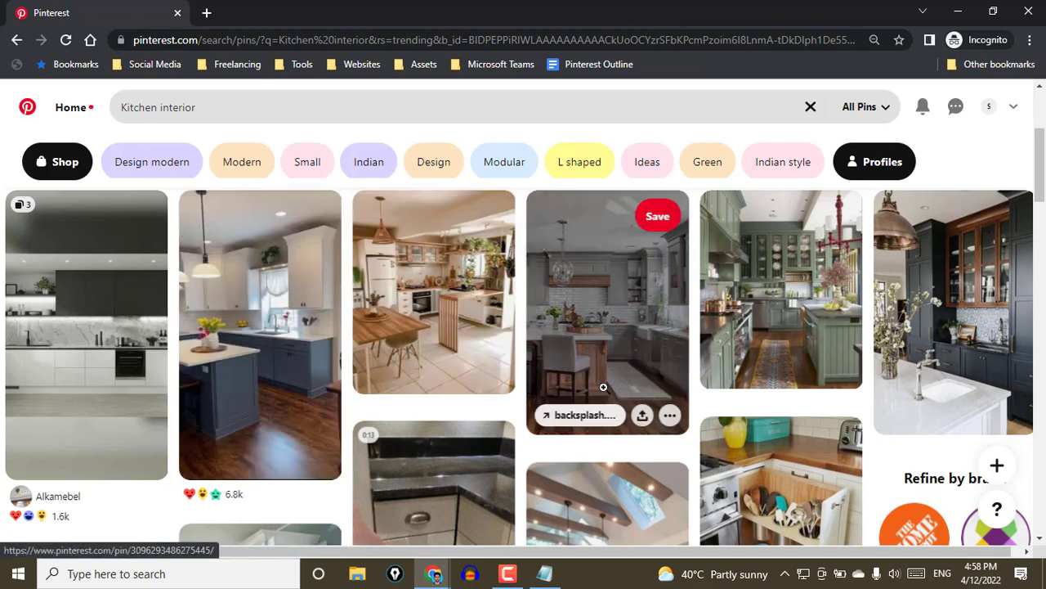
left_click(769, 164)
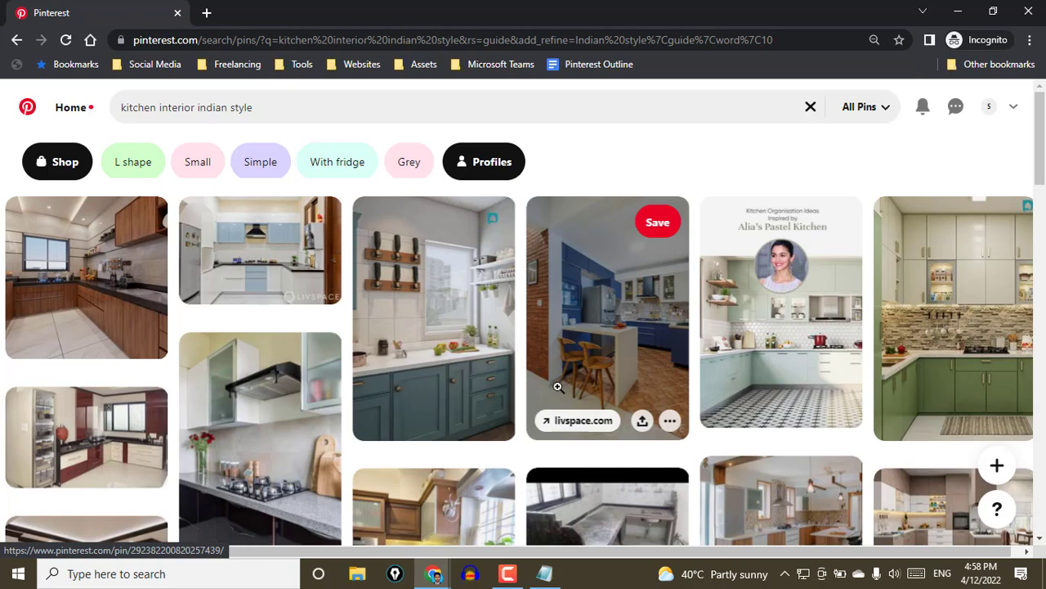
left_click(481, 222)
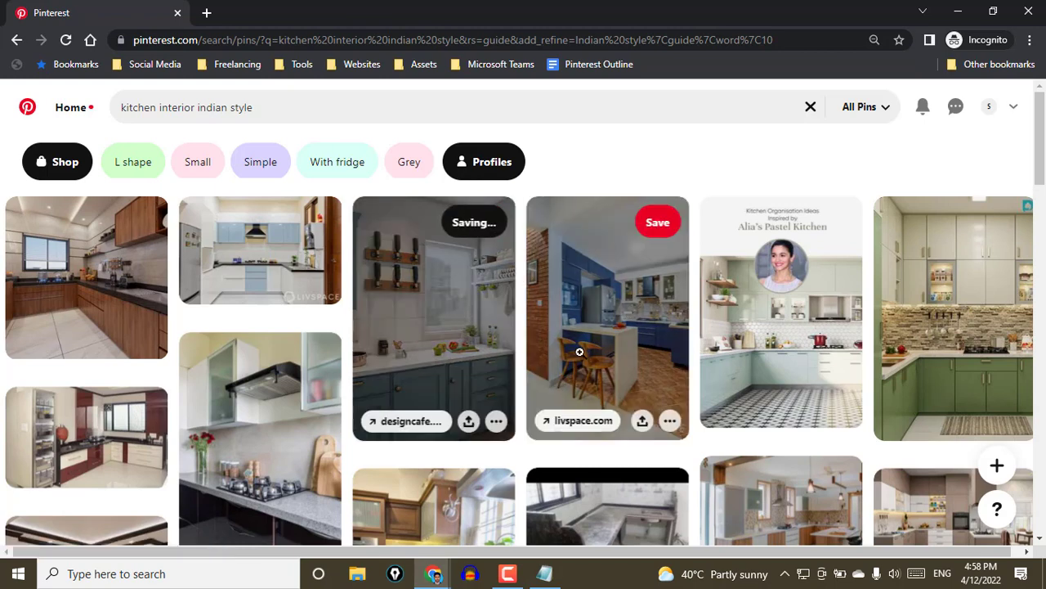
Open the profile's saved pins and view the designcafe.com source article of the saved kitchen pin
left_click(988, 110)
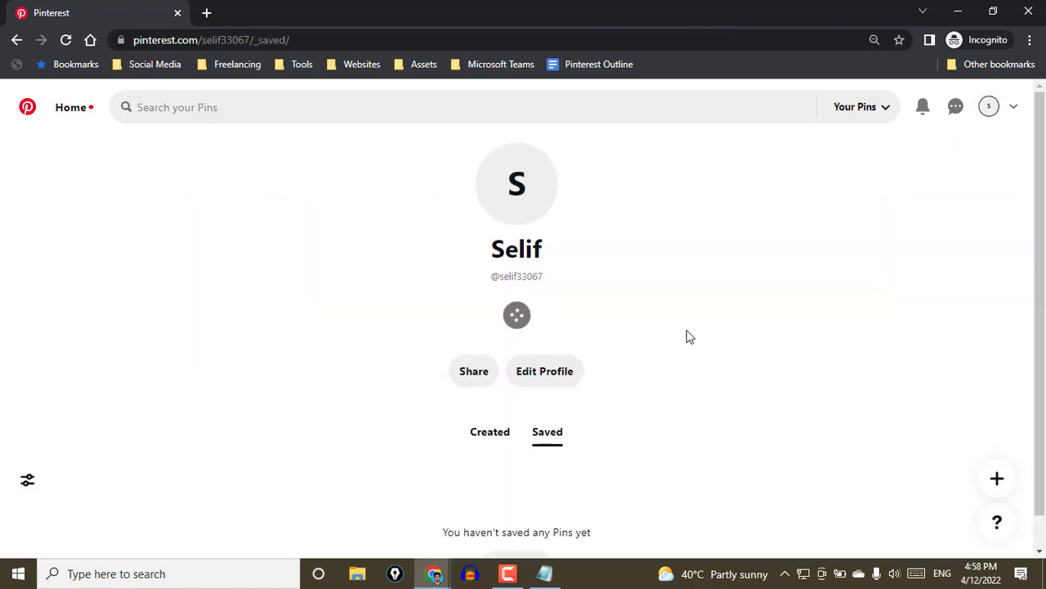
scroll(703, 332, "down", 3)
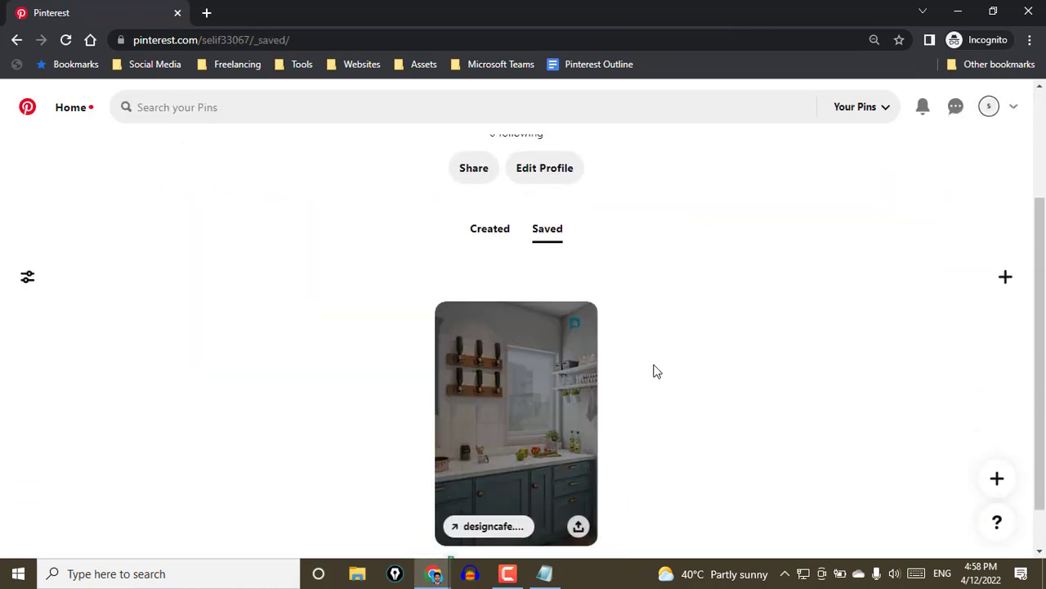
scroll(654, 368, "down", 1)
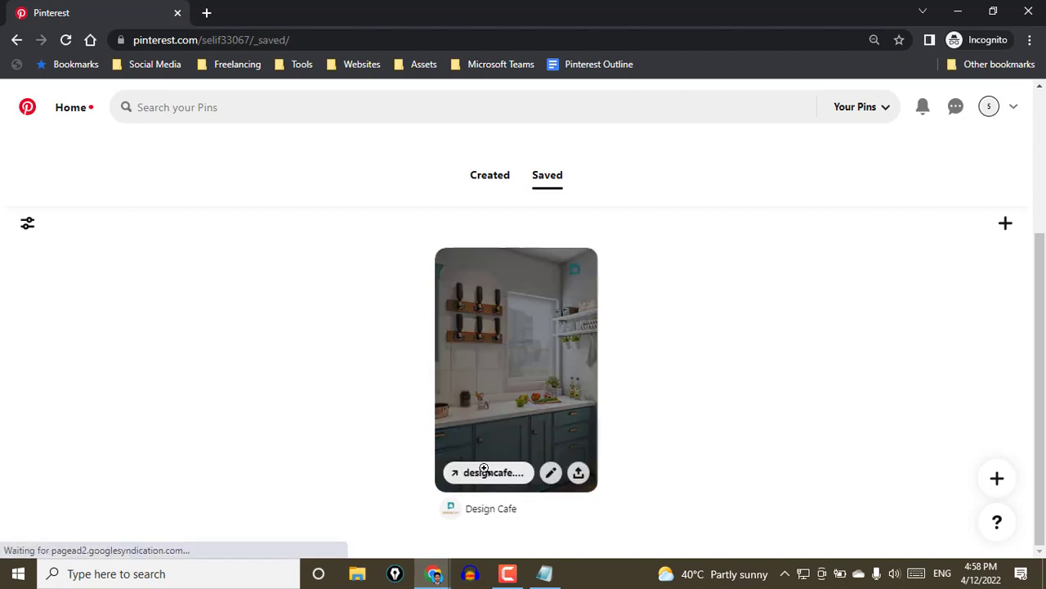
left_click(474, 472)
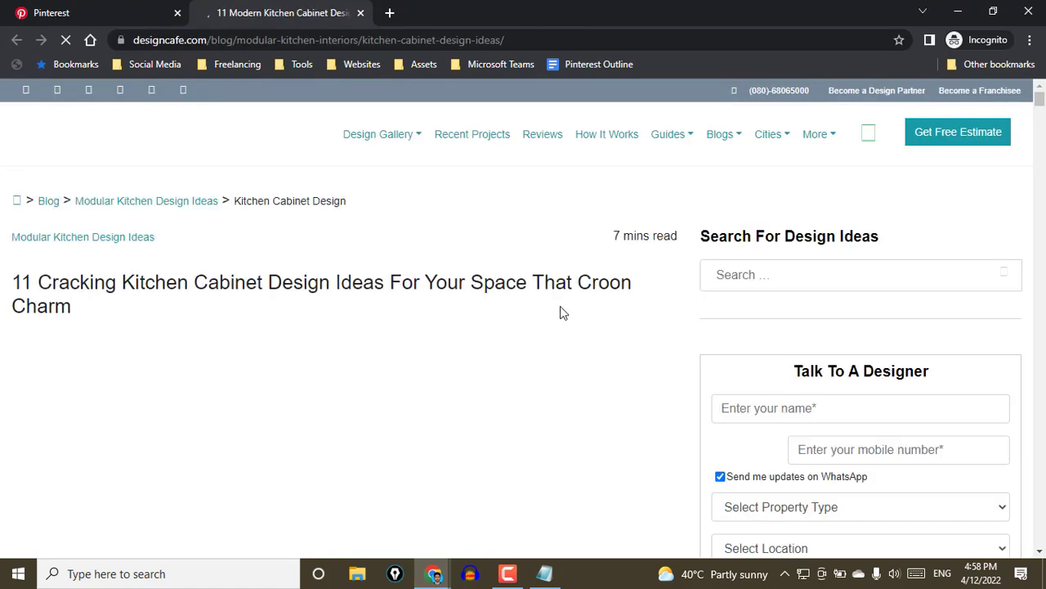
scroll(560, 318, "down", 3)
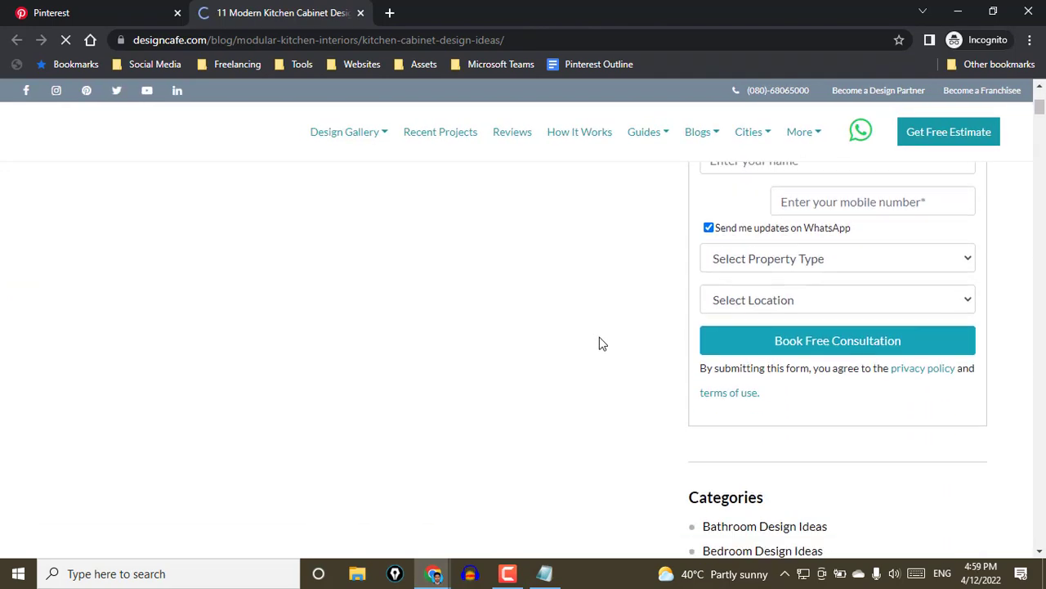
scroll(601, 343, "down", 1)
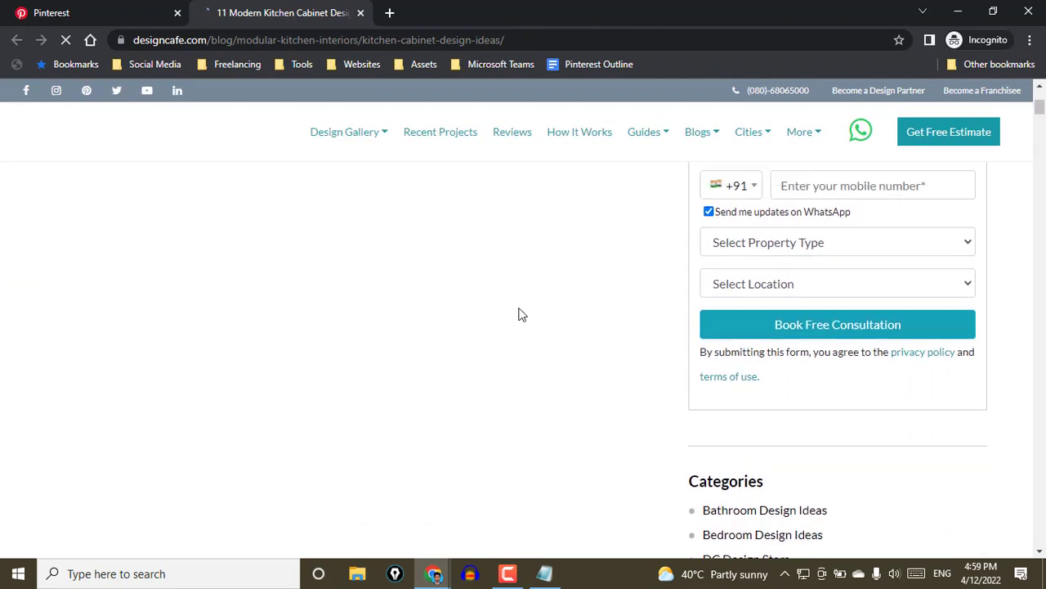
Return to the Pinterest profile and look over its details and saved pin
left_click(136, 8)
scroll(899, 401, "up", 3)
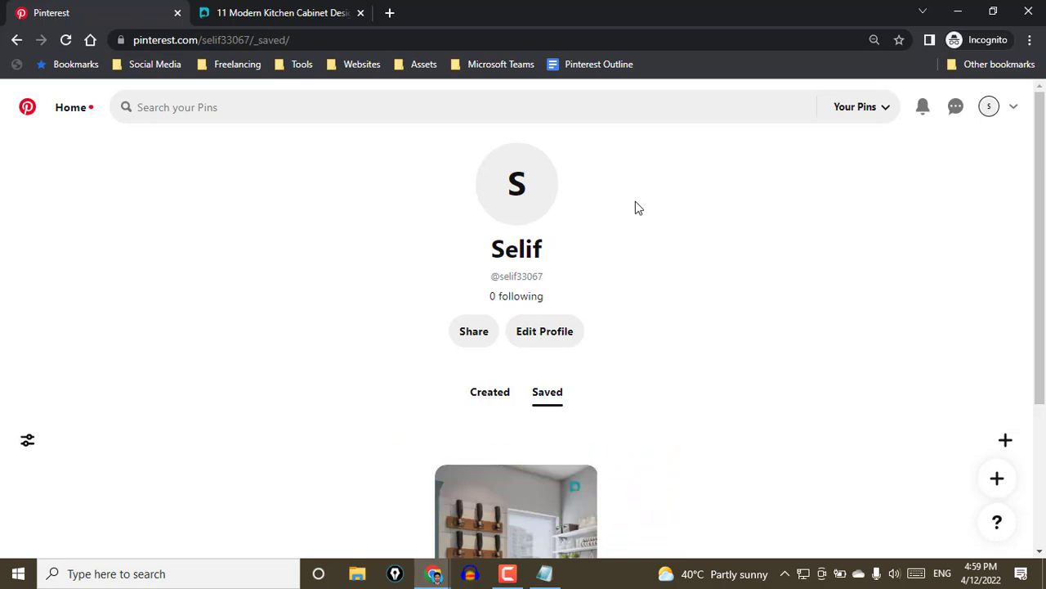
scroll(643, 257, "down", 3)
scroll(630, 263, "up", 3)
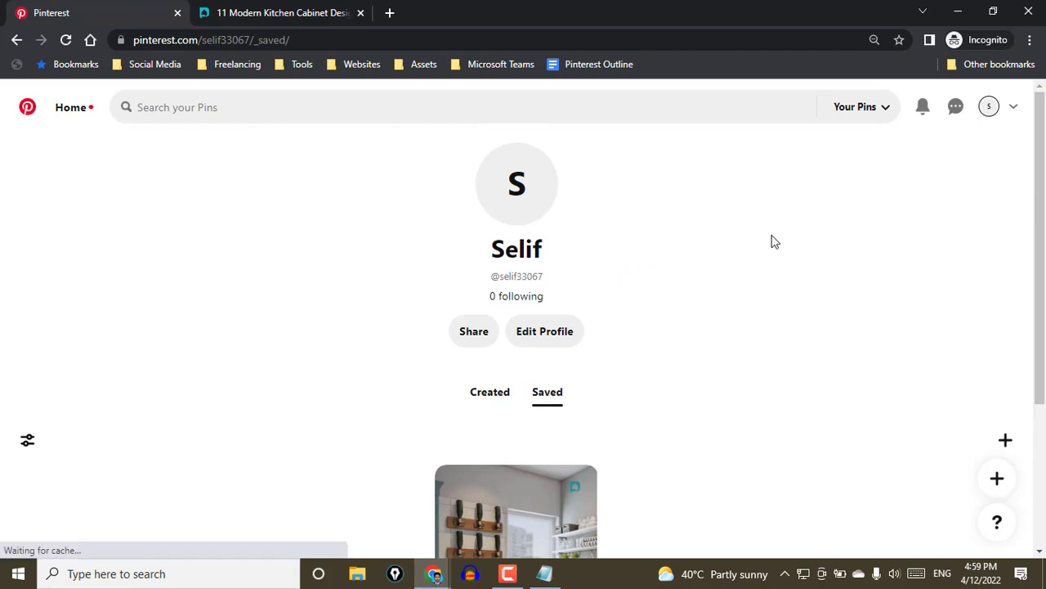
Bring up the Notepad note, highlight the "business account" line and minimize Notepad to return to Pinterest
left_click(545, 574)
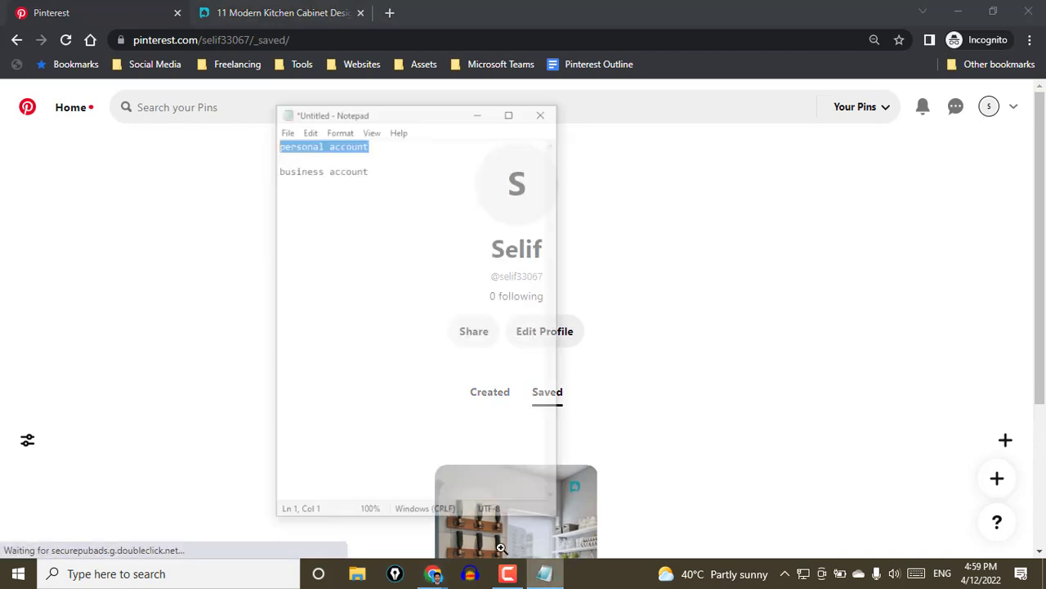
left_click_drag(356, 118, 231, 124)
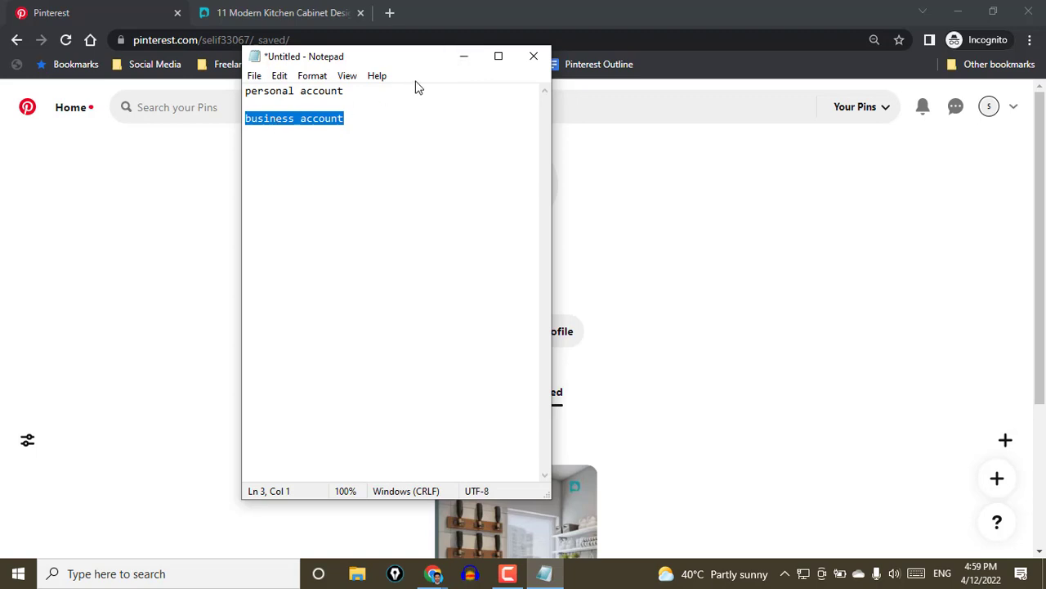
left_click(463, 56)
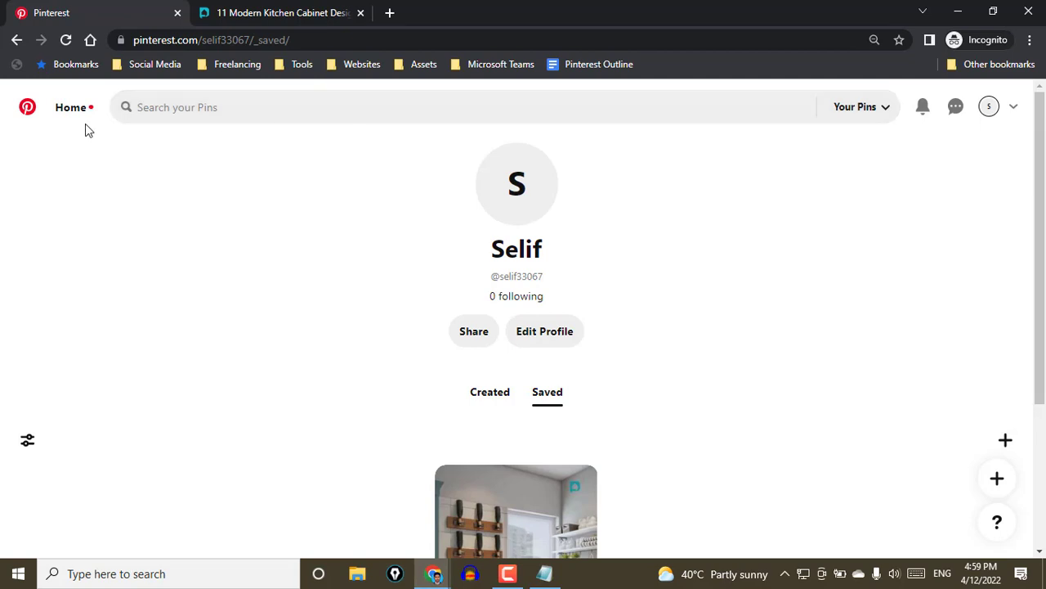
Close the kitchen cabinet article and start converting the personal account to a business account
left_click(361, 14)
left_click(1013, 107)
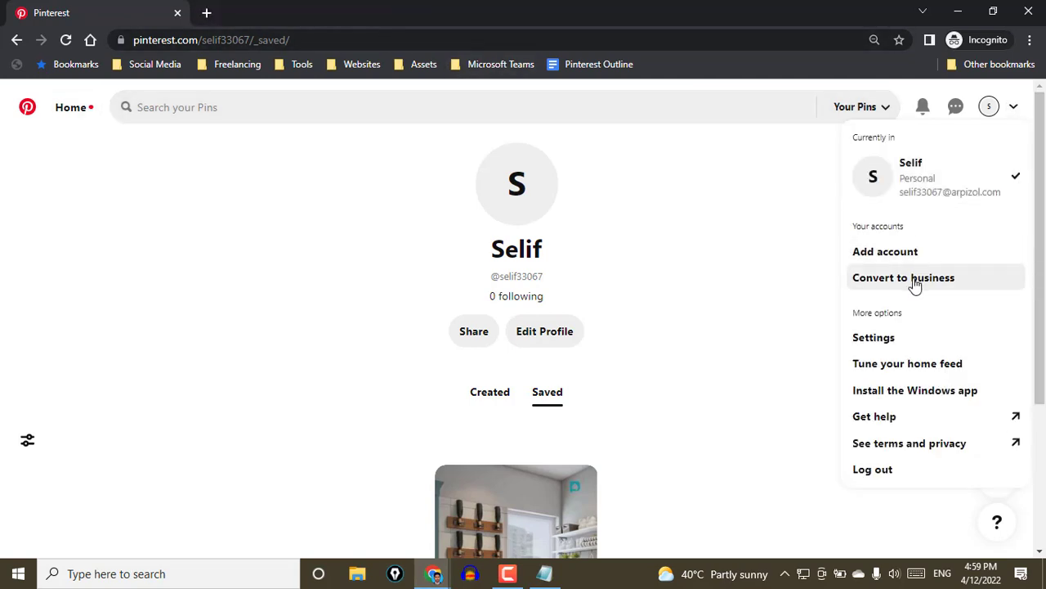
left_click(873, 278)
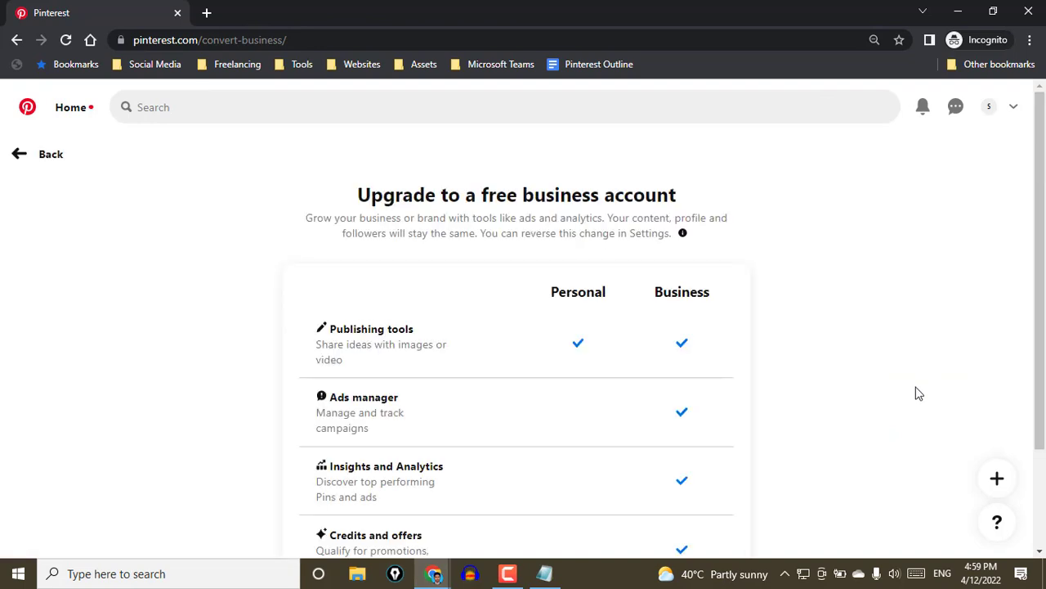
Compare the Personal and Business features, highlighting each feature name from Publishing tools to Credits and offers, and upgrade the account
scroll(822, 339, "down", 2)
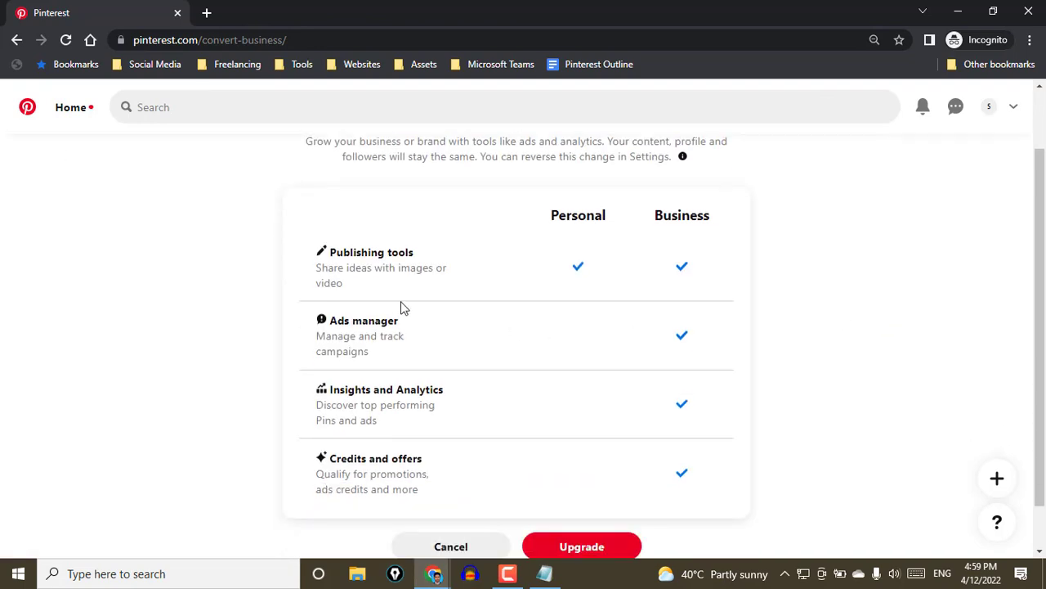
left_click_drag(421, 259, 332, 251)
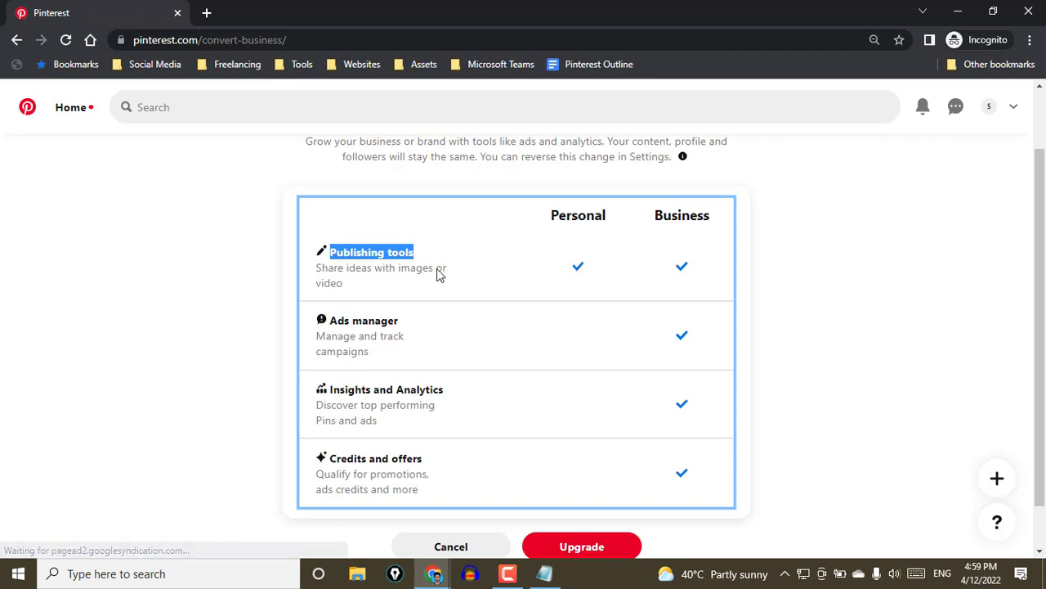
scroll(523, 335, "down", 1)
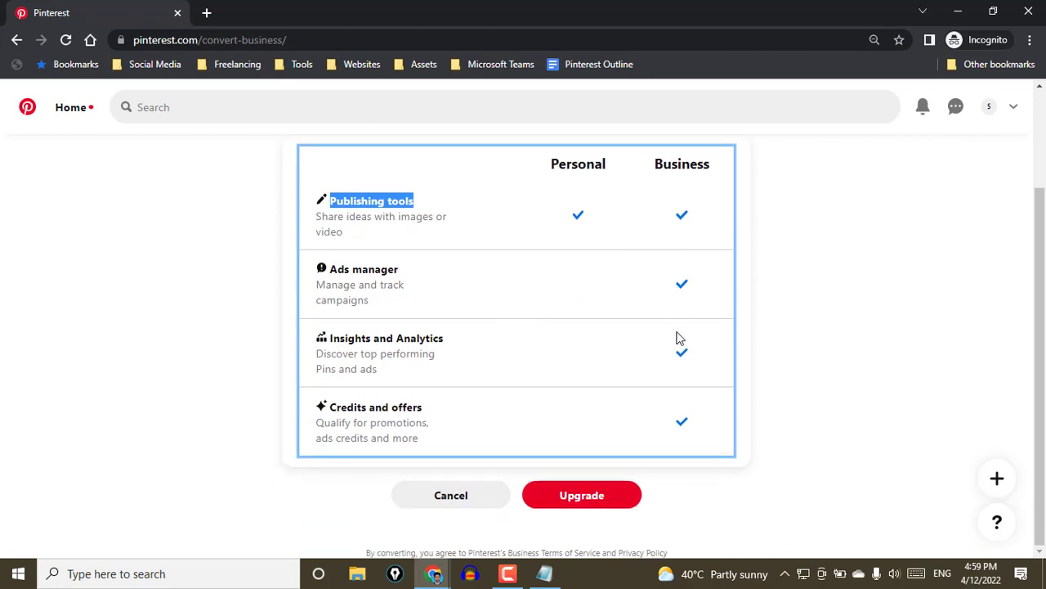
triple_click(362, 269)
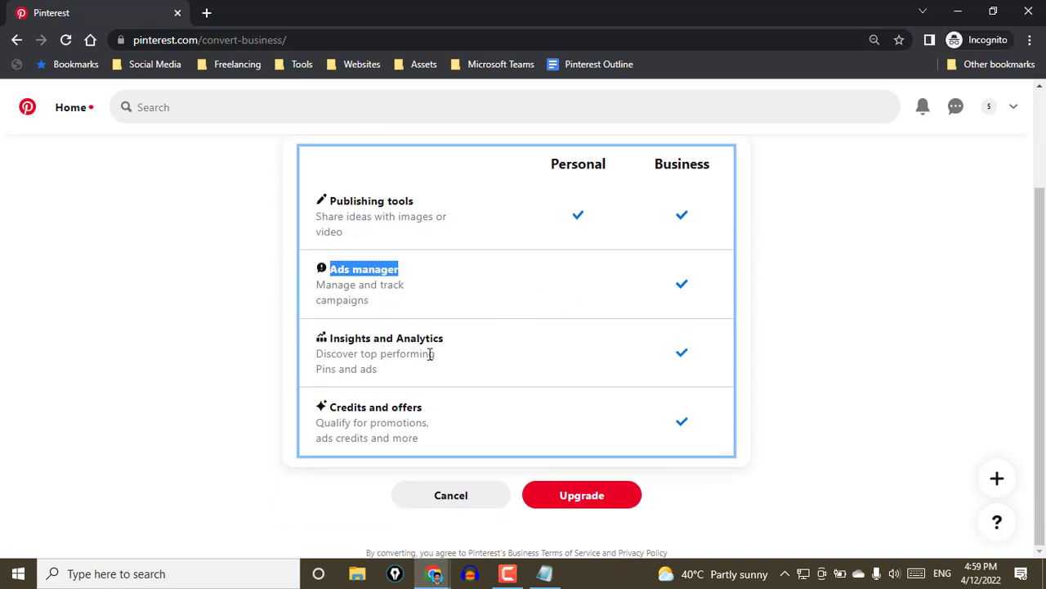
left_click_drag(450, 340, 340, 342)
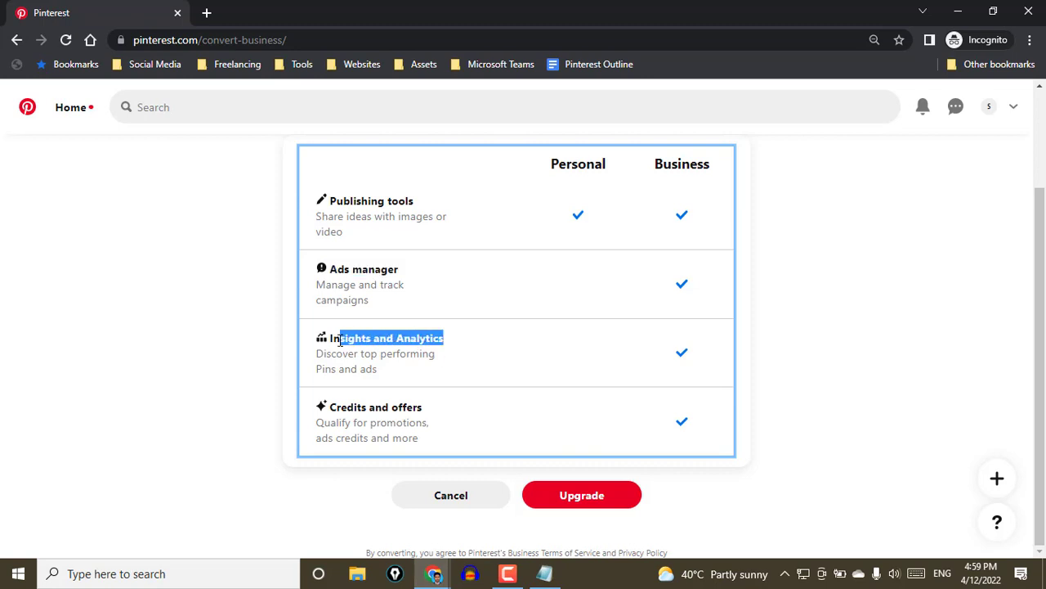
left_click_drag(425, 409, 331, 414)
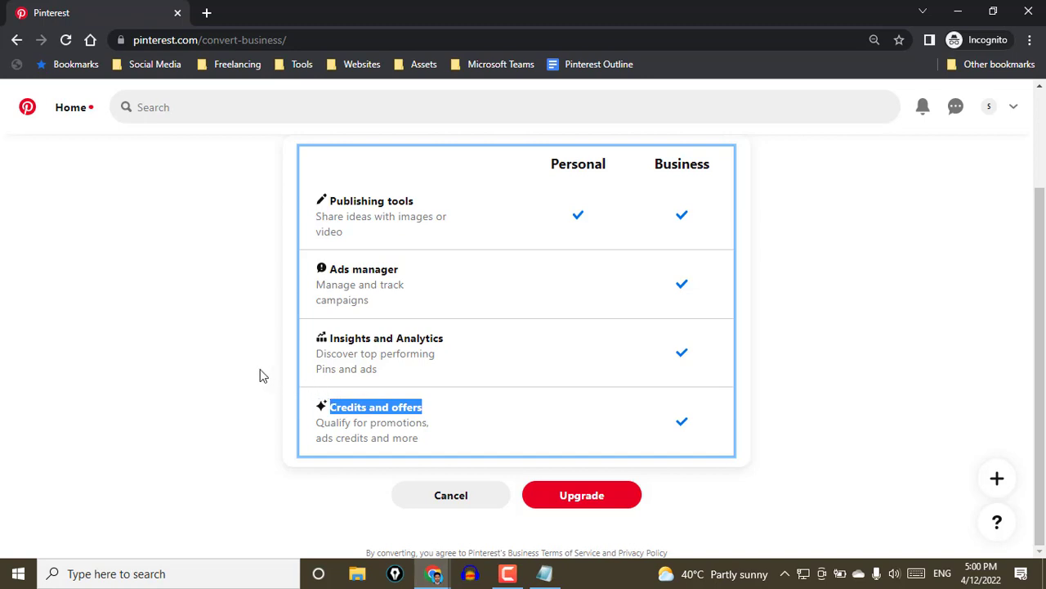
left_click(599, 499)
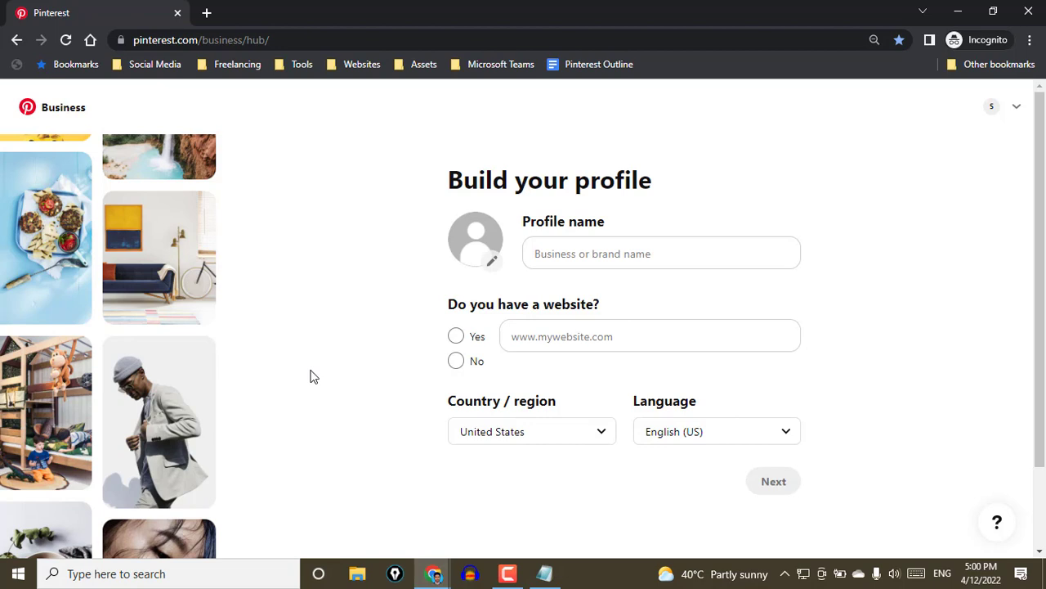
Search the web for "business.pinterest" in a new tab, view the results and close that tab
left_click(206, 13)
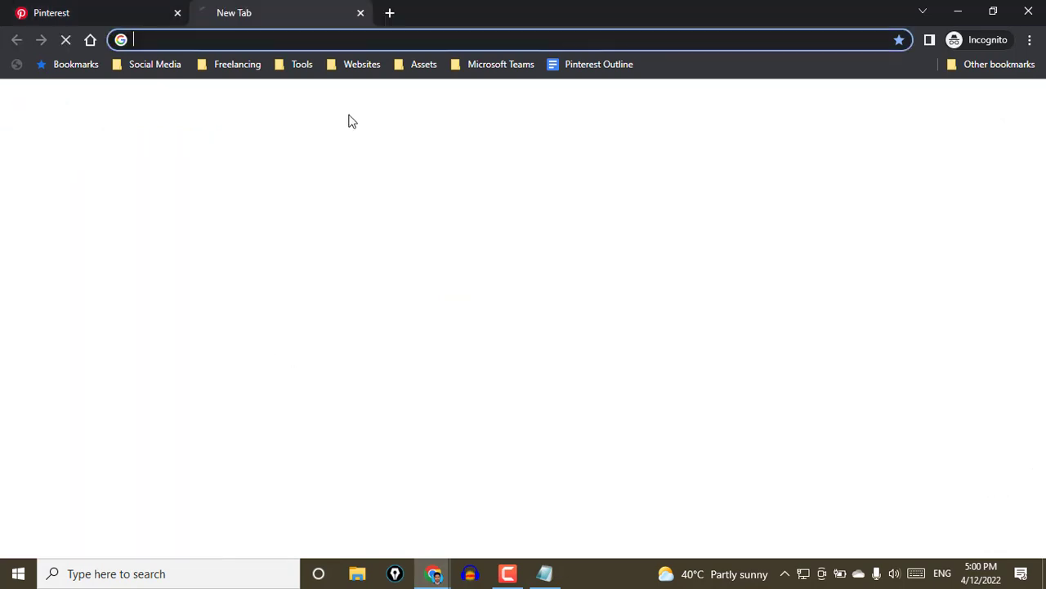
type("bu")
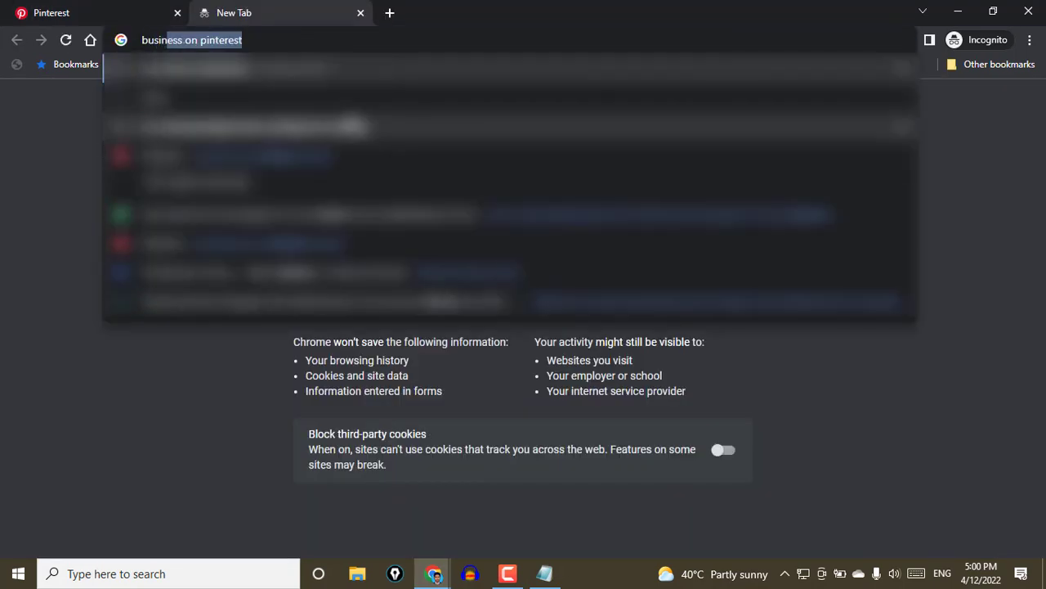
type("siness")
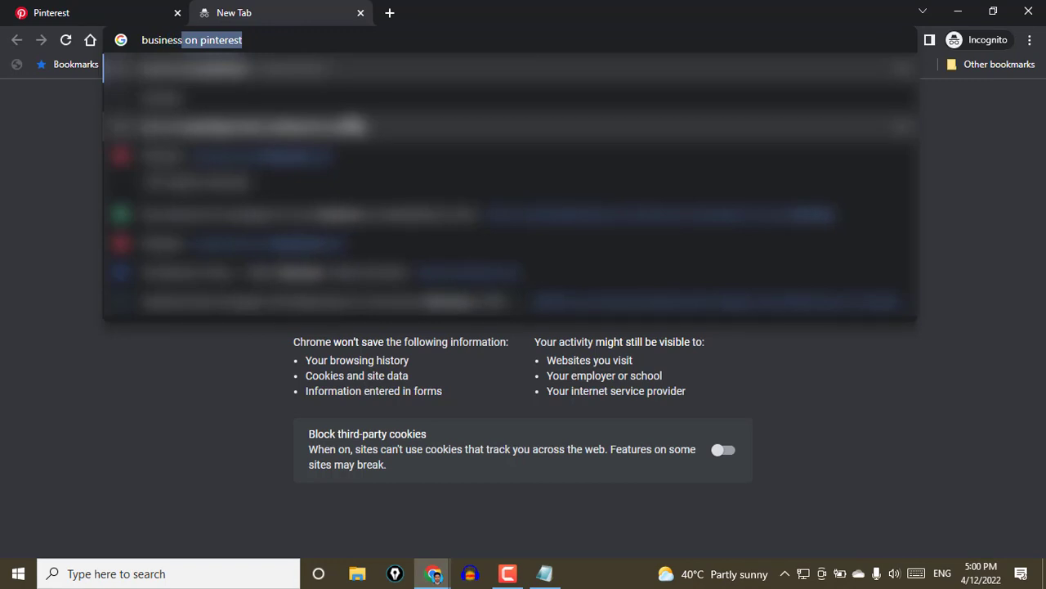
type(".pinteresr")
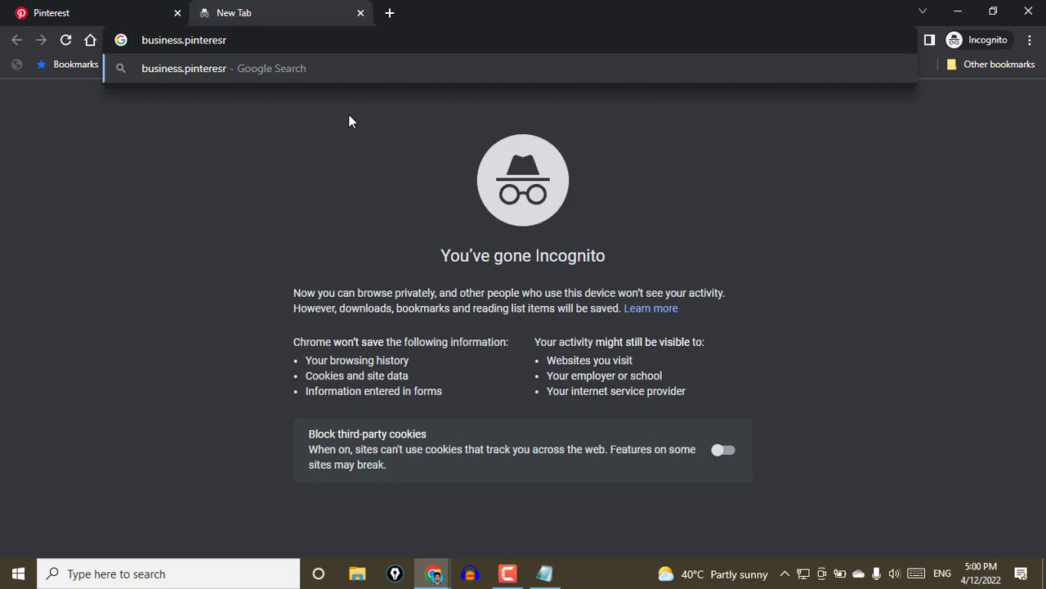
key("BackSpace")
type("t")
key("Return")
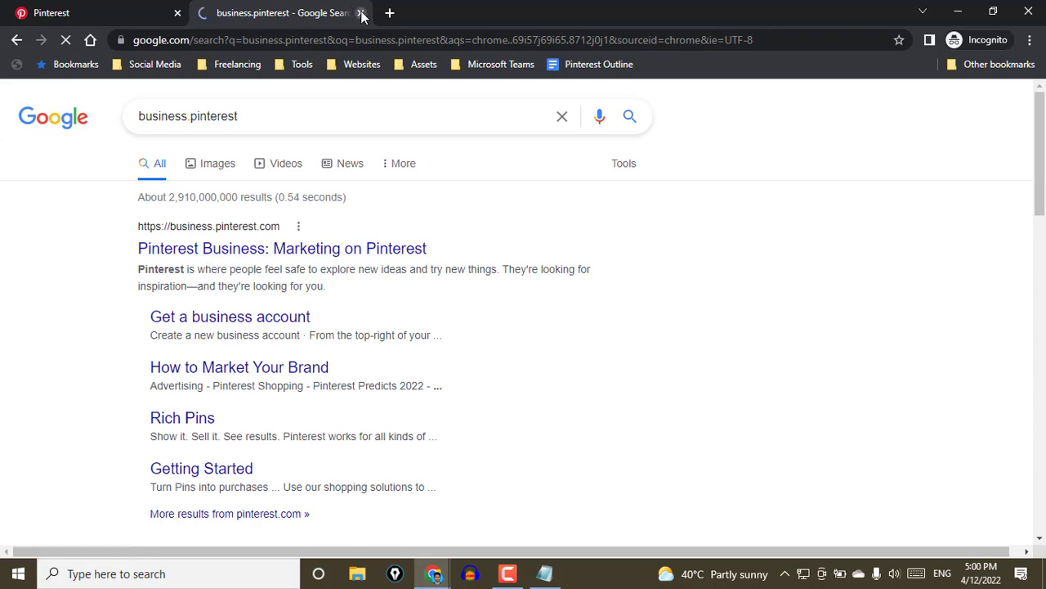
key("ctrl+w")
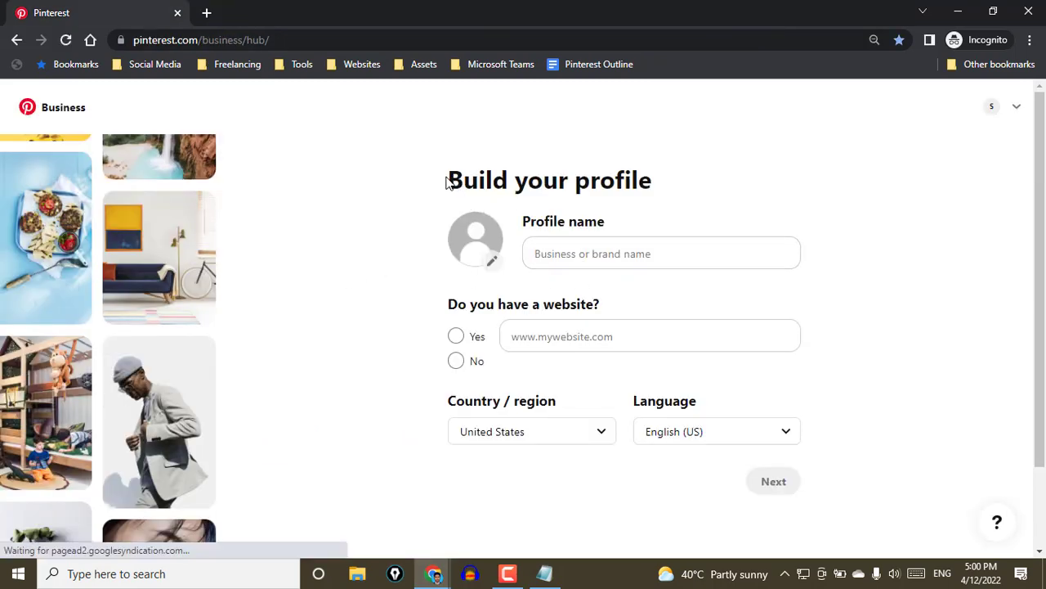
Highlight the "Build your profile" heading and enter the owner's full name as the profile name
left_click_drag(450, 182, 654, 180)
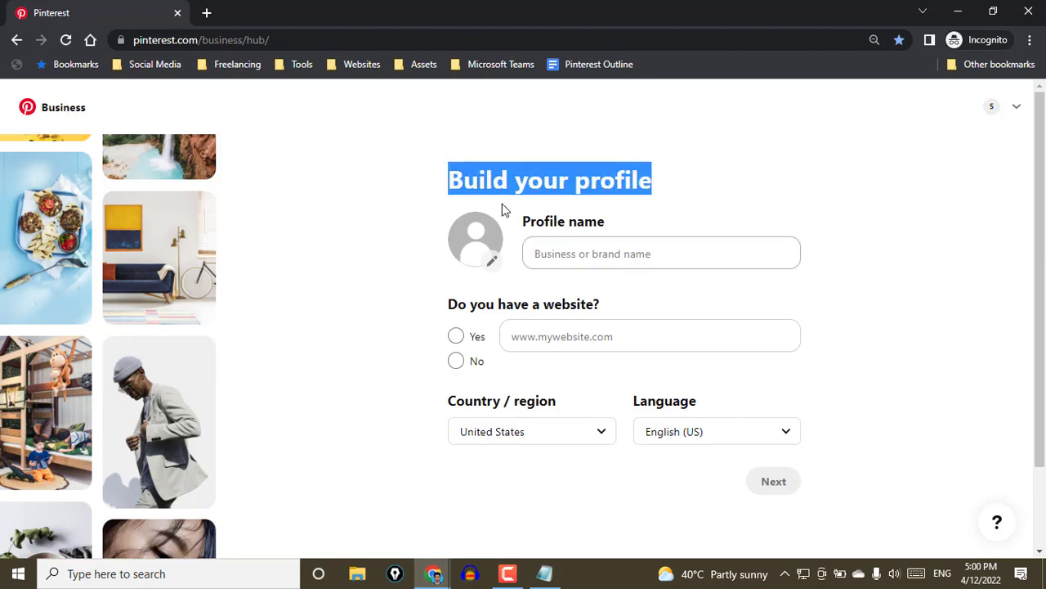
left_click(619, 255)
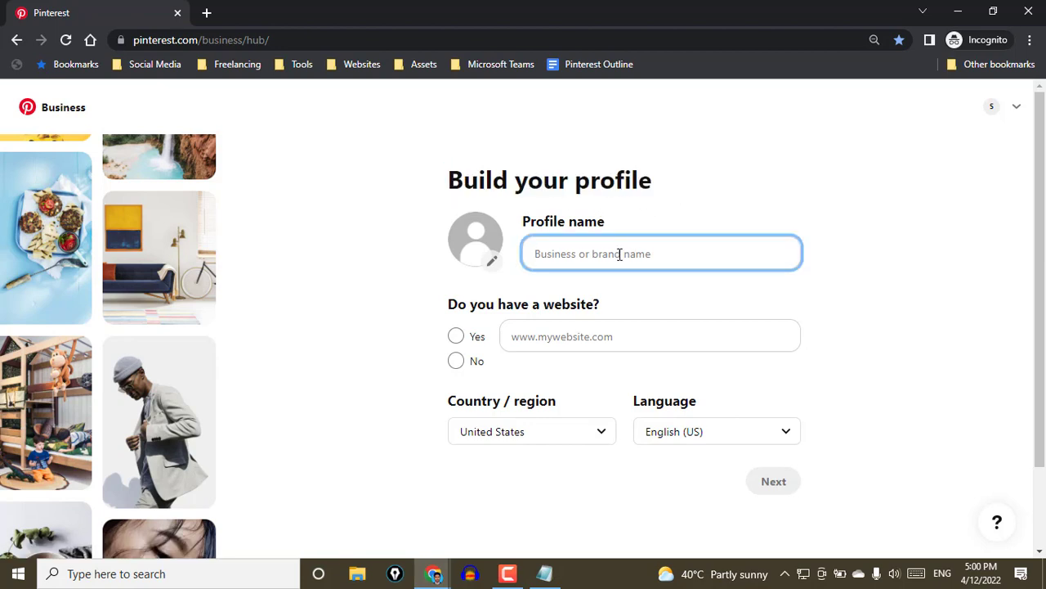
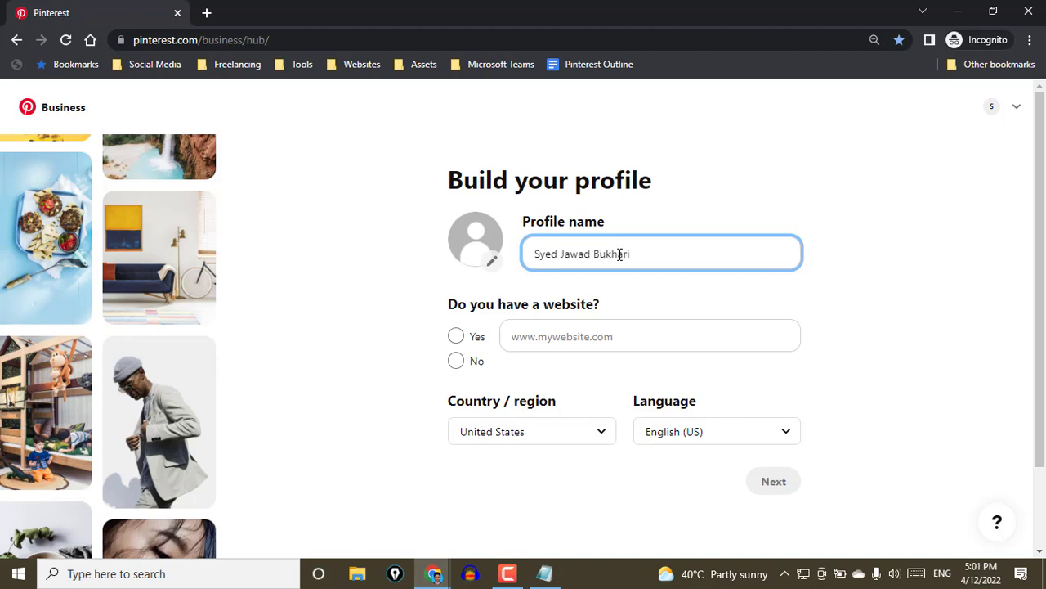
Enter the owner's personal .com website address as the business website
left_click(551, 336)
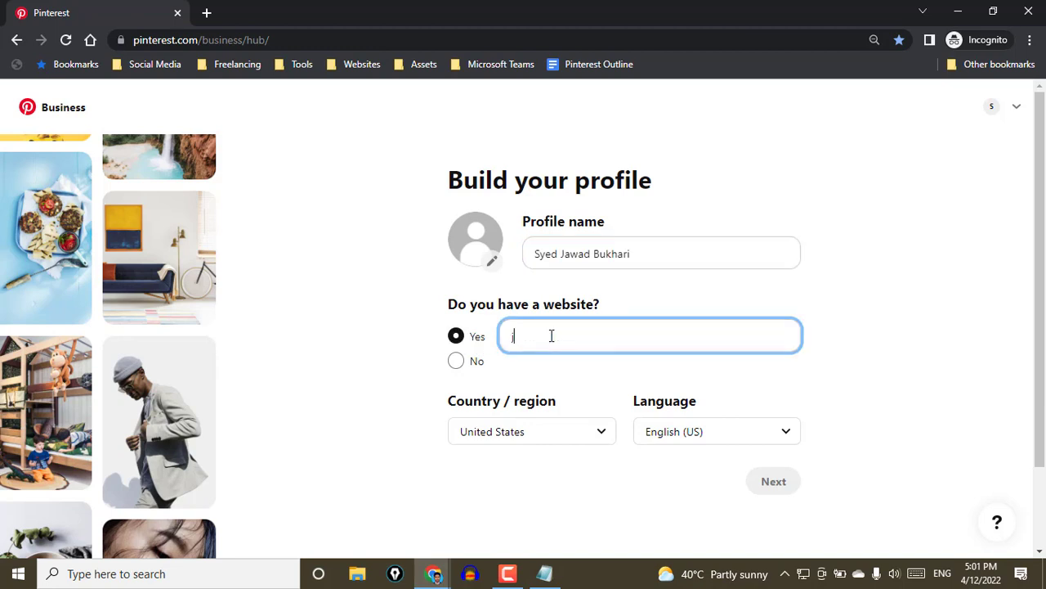
left_click(409, 464)
left_click(621, 336)
type(".")
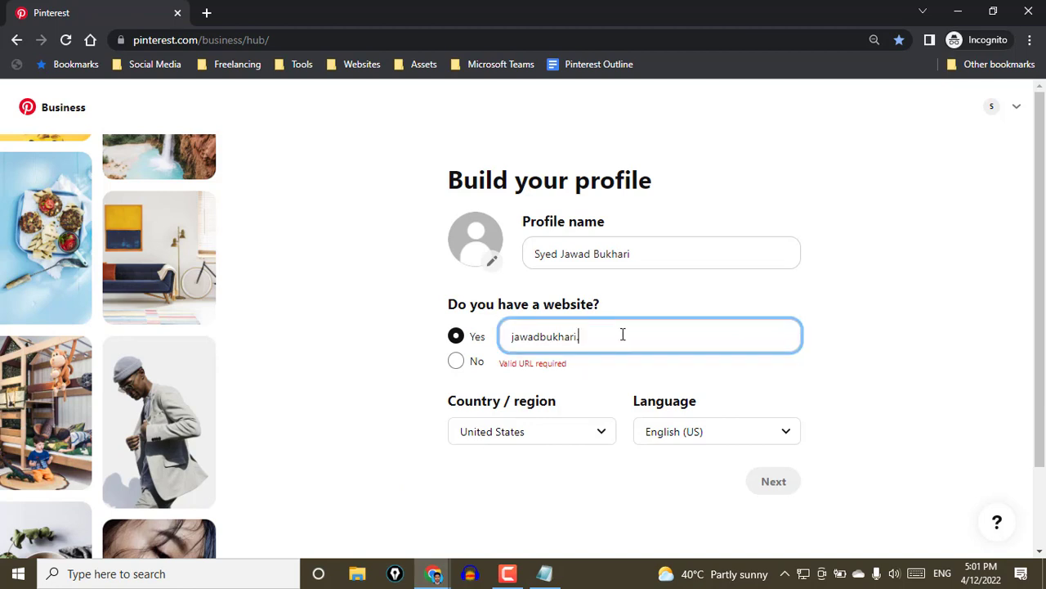
type("com")
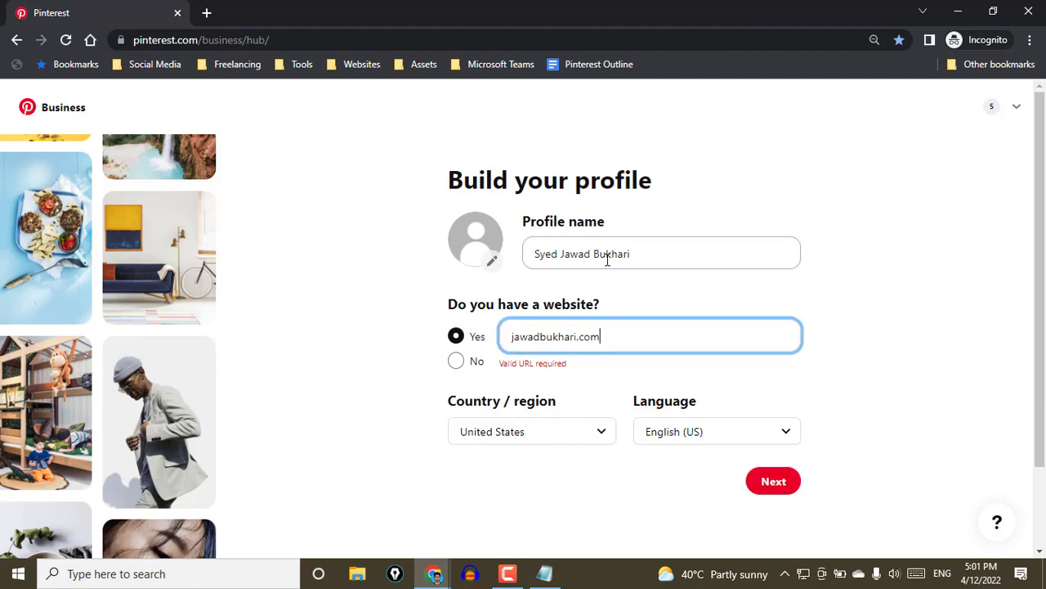
Change the profile name to "testing" and the website to "testing.com", and continue to the business description
left_click(640, 254)
left_click_drag(641, 254, 513, 257)
type("testing")
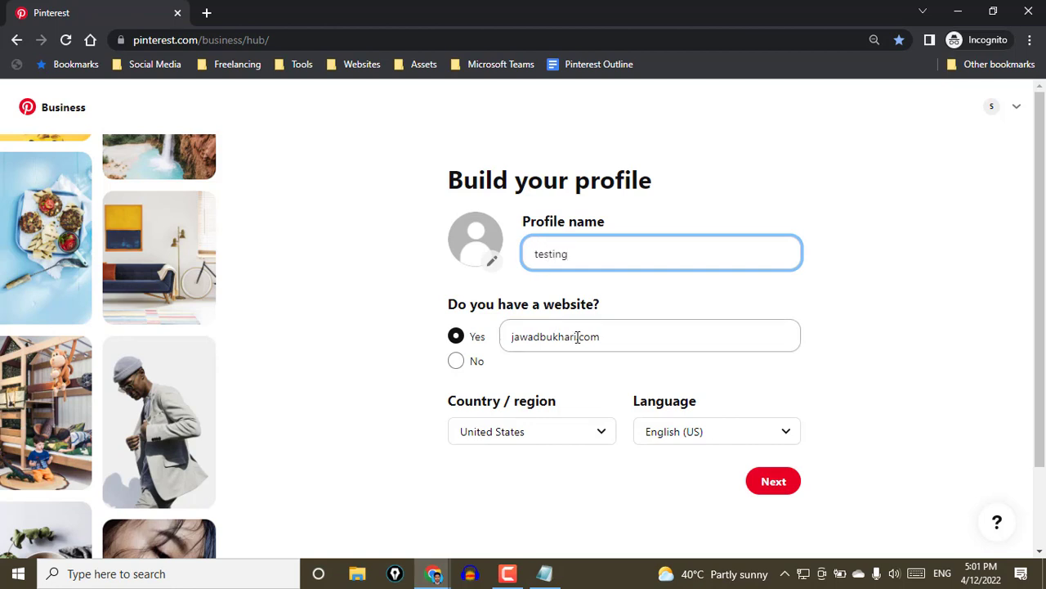
left_click_drag(577, 336, 502, 337)
type("testing")
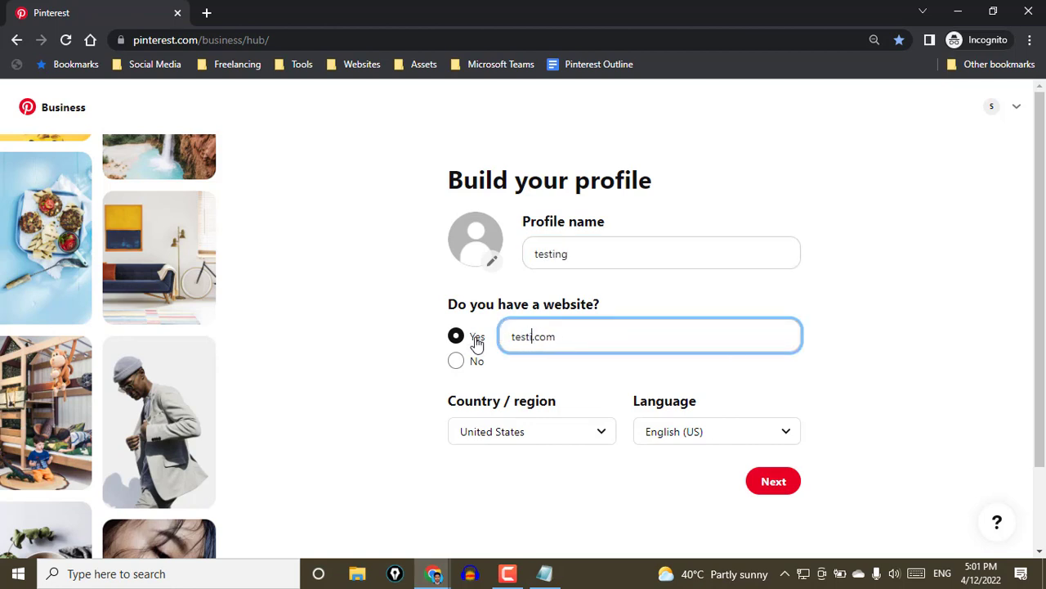
left_click(783, 489)
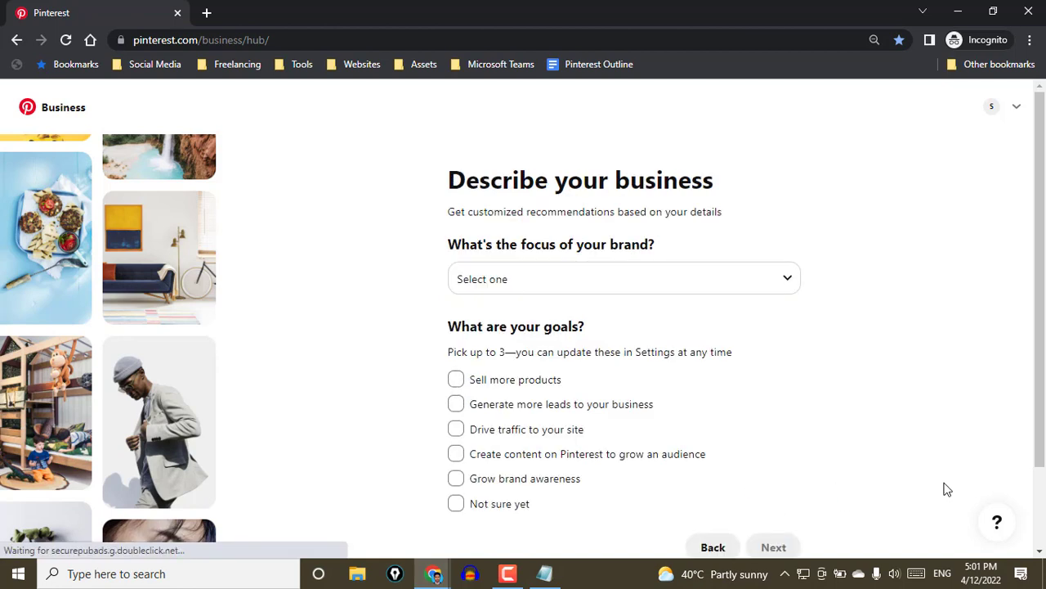
Set the focus of the brand to Home
scroll(654, 350, "down", 1)
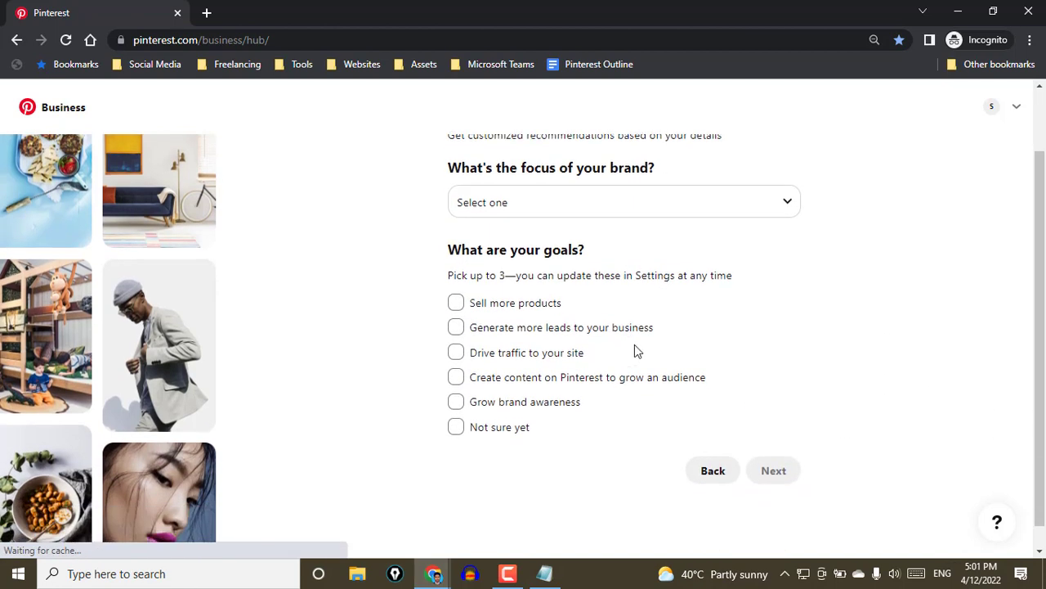
scroll(757, 396, "up", 1)
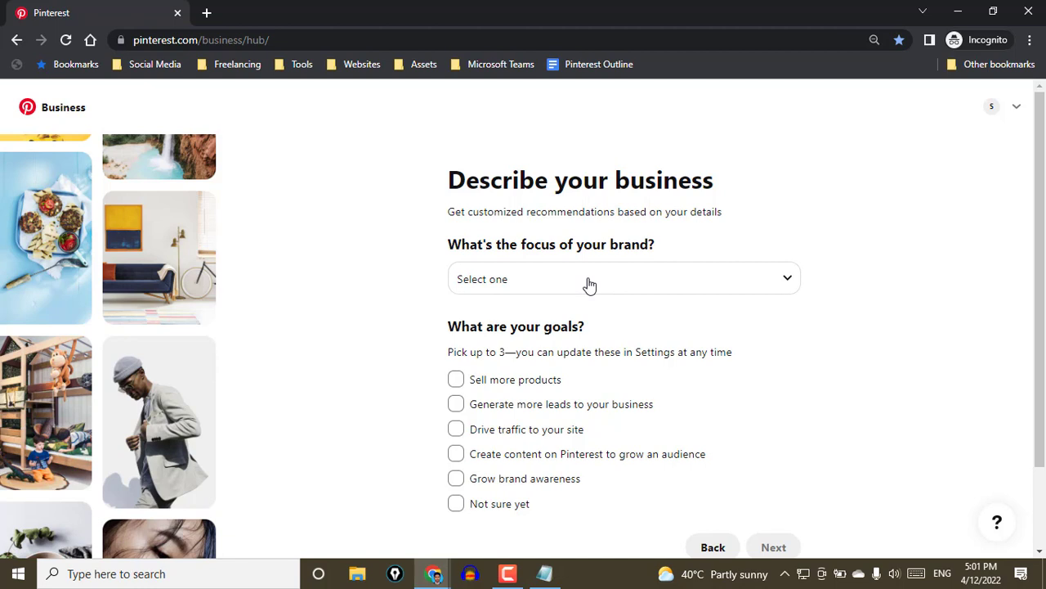
left_click(540, 282)
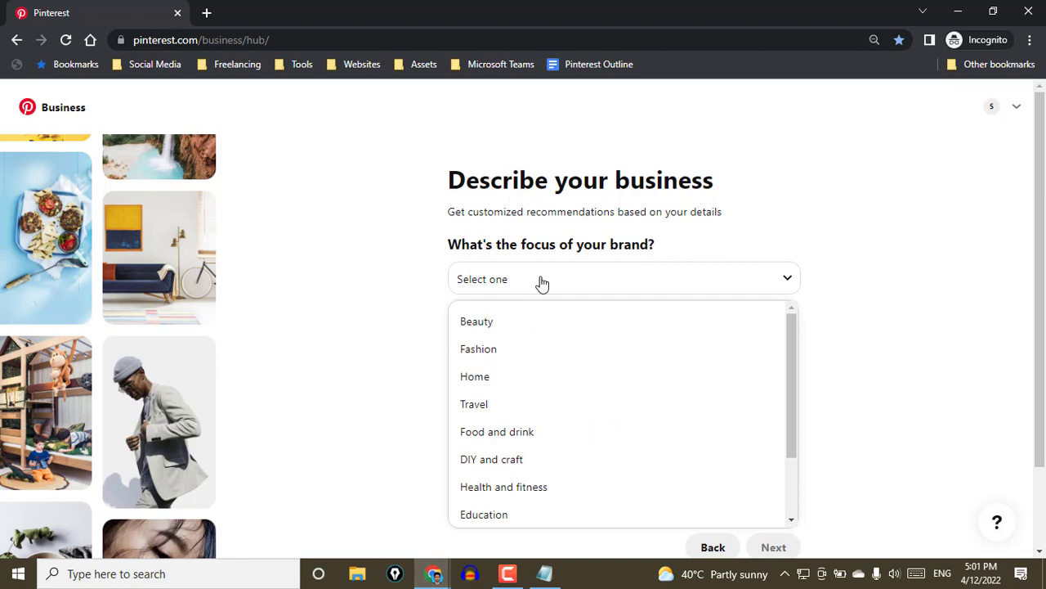
left_click(581, 378)
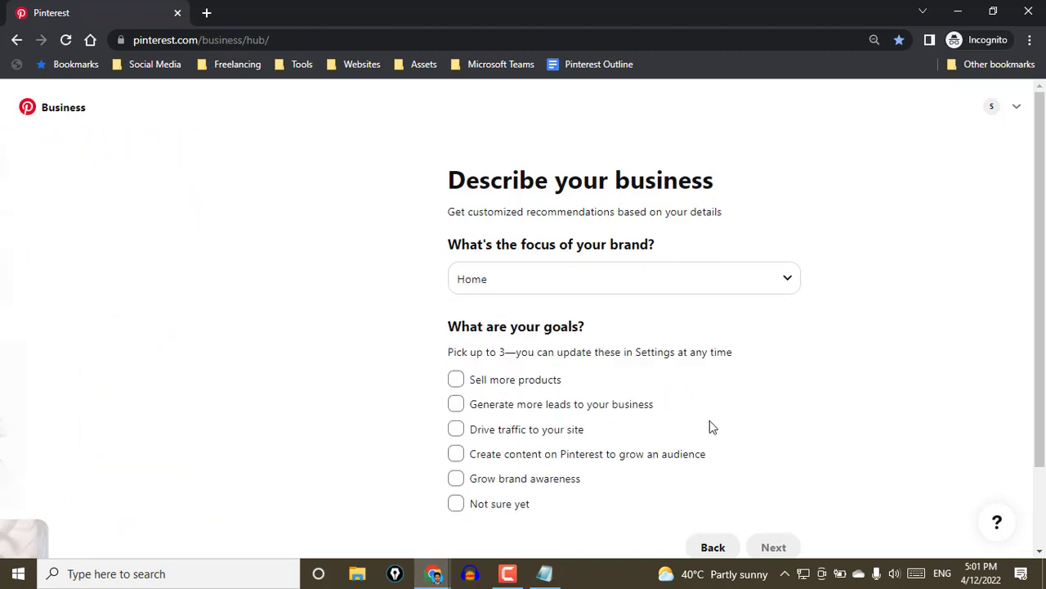
Review the available brand focus categories from Beauty to Other, keeping Home selected
left_click(576, 287)
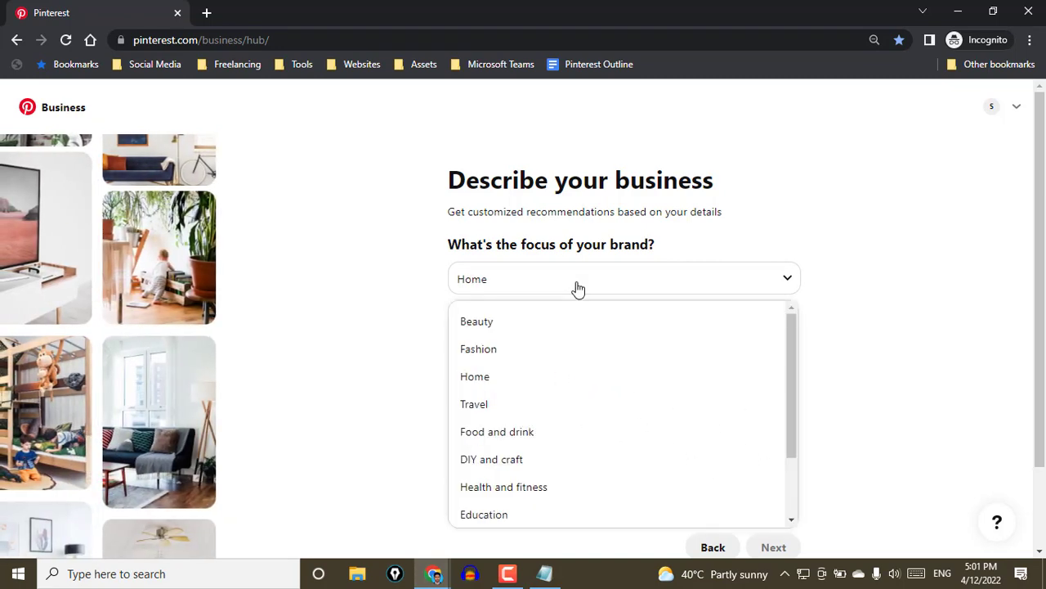
scroll(619, 384, "down", 2)
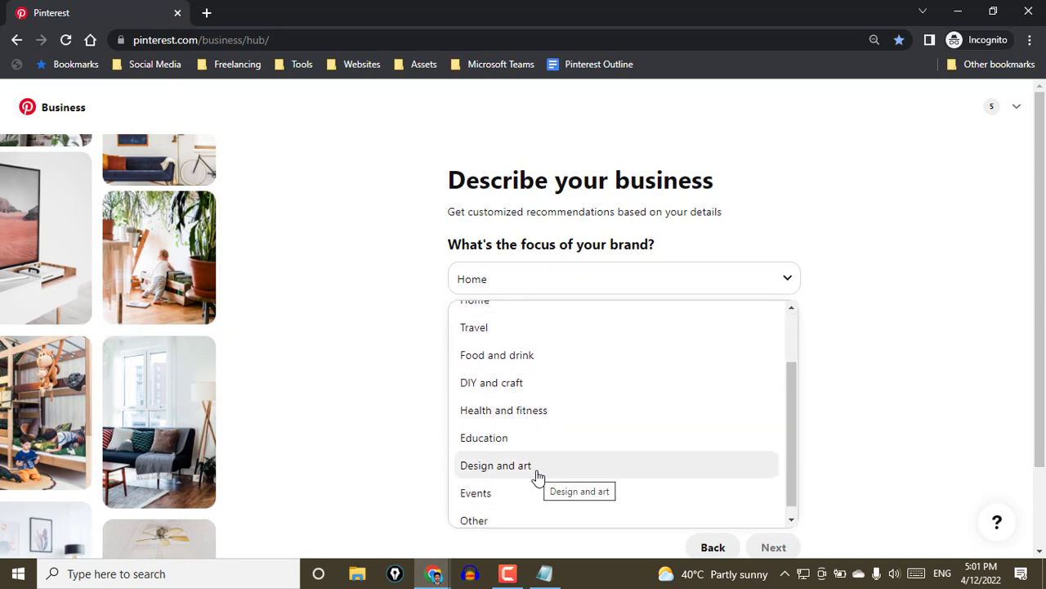
scroll(564, 397, "up", 2)
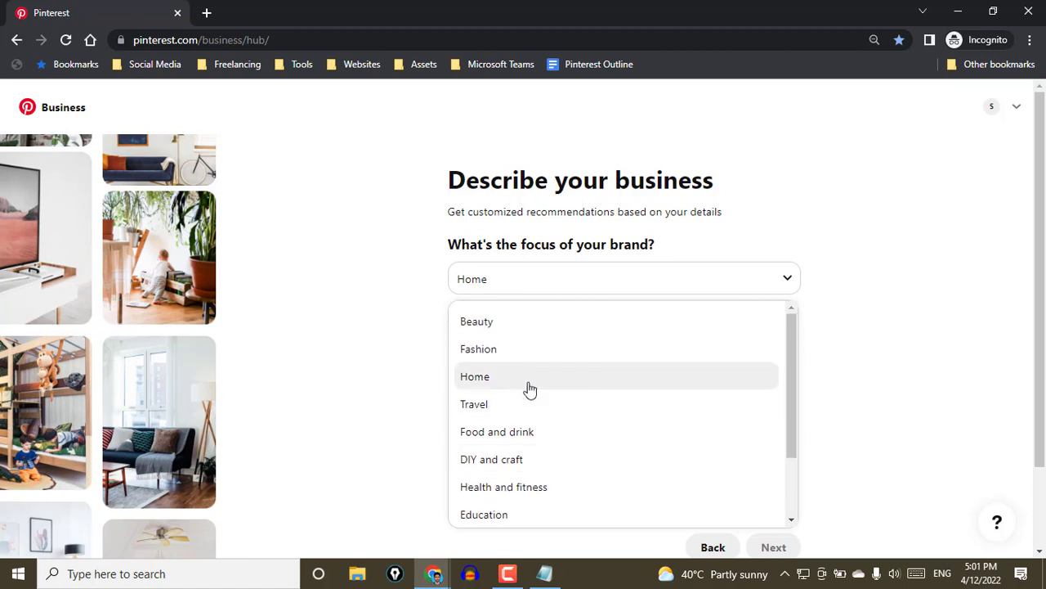
scroll(531, 372, "down", 2)
scroll(531, 370, "up", 2)
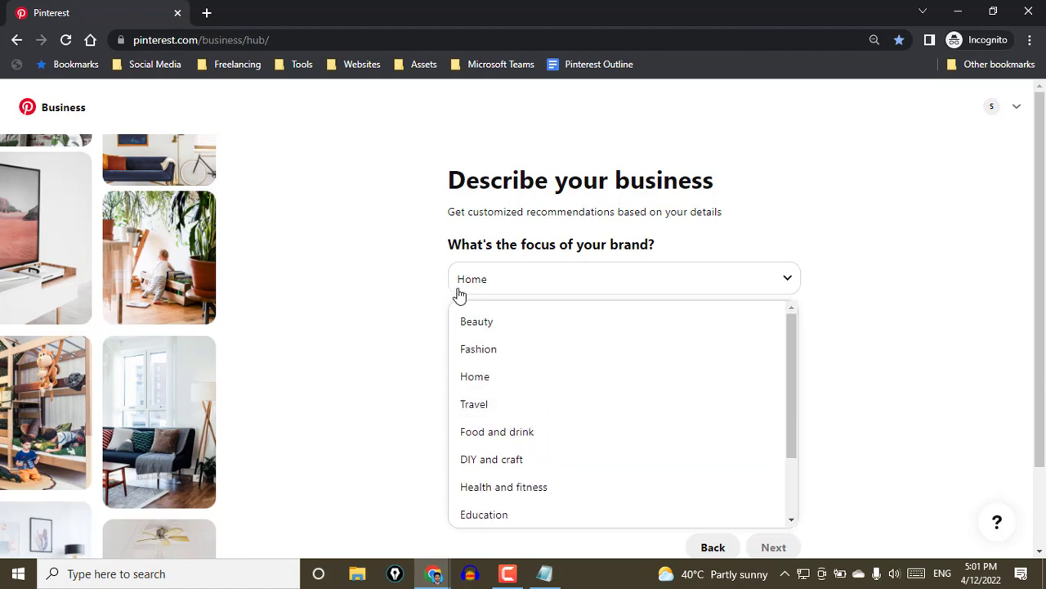
left_click(414, 298)
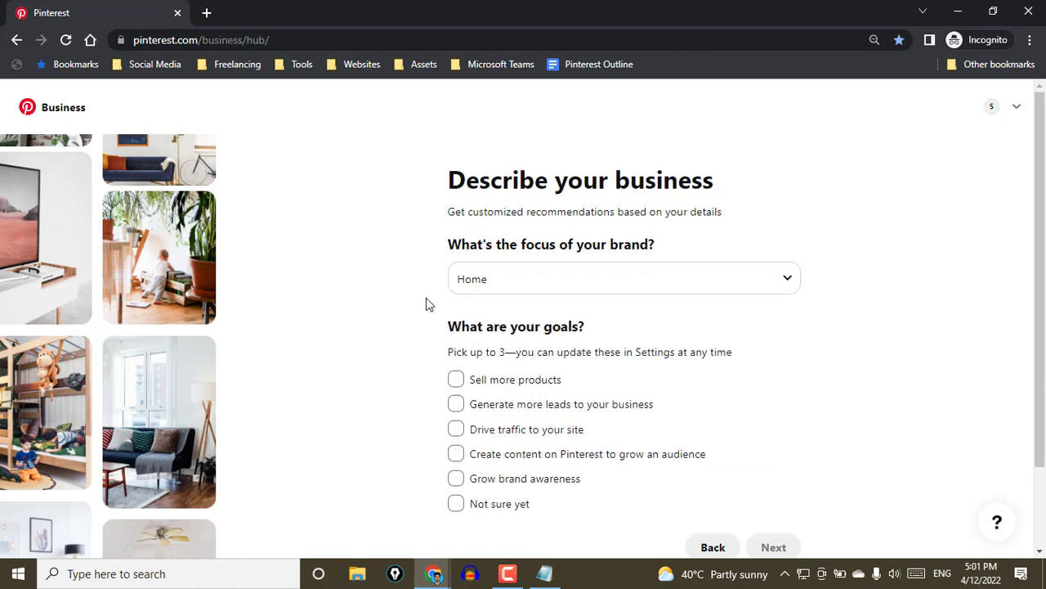
Review the business goals, highlighting "Drive traffic to your site" and "Generate more leads to your business"
scroll(405, 302, "down", 1)
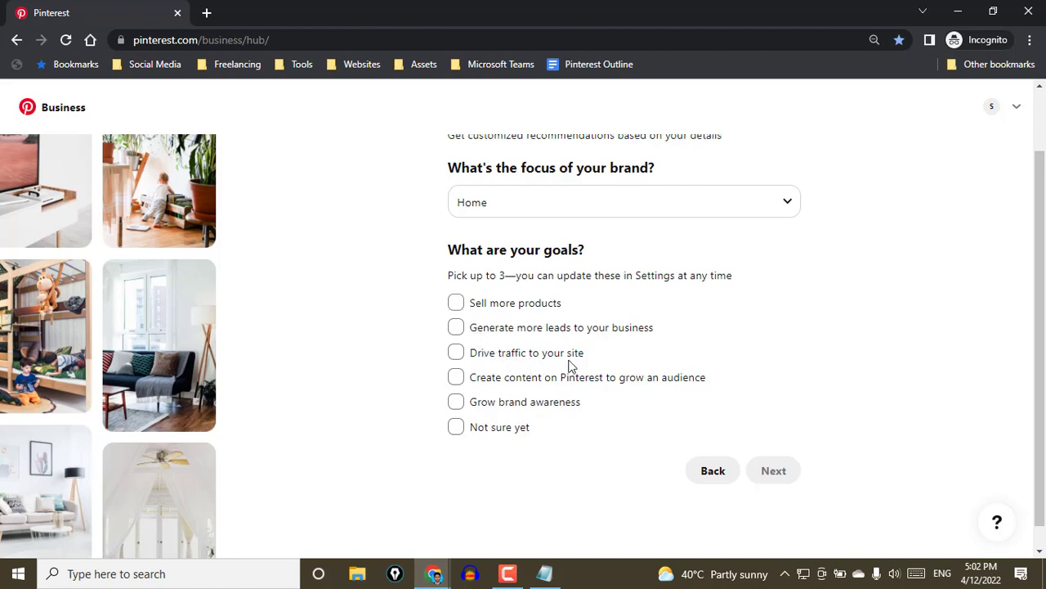
left_click_drag(600, 359, 472, 362)
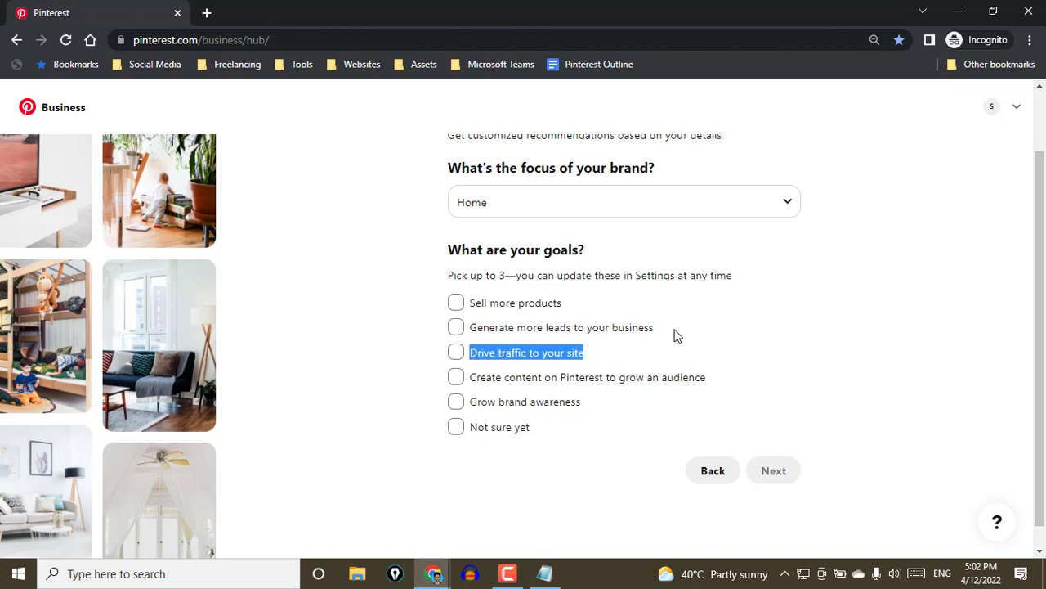
left_click_drag(674, 332, 469, 332)
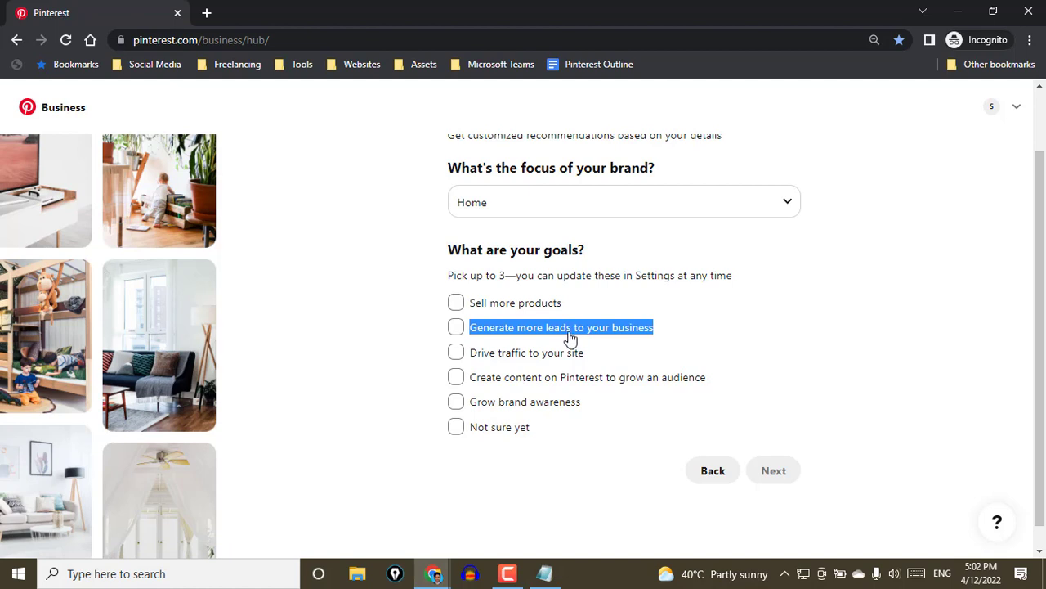
left_click(422, 327)
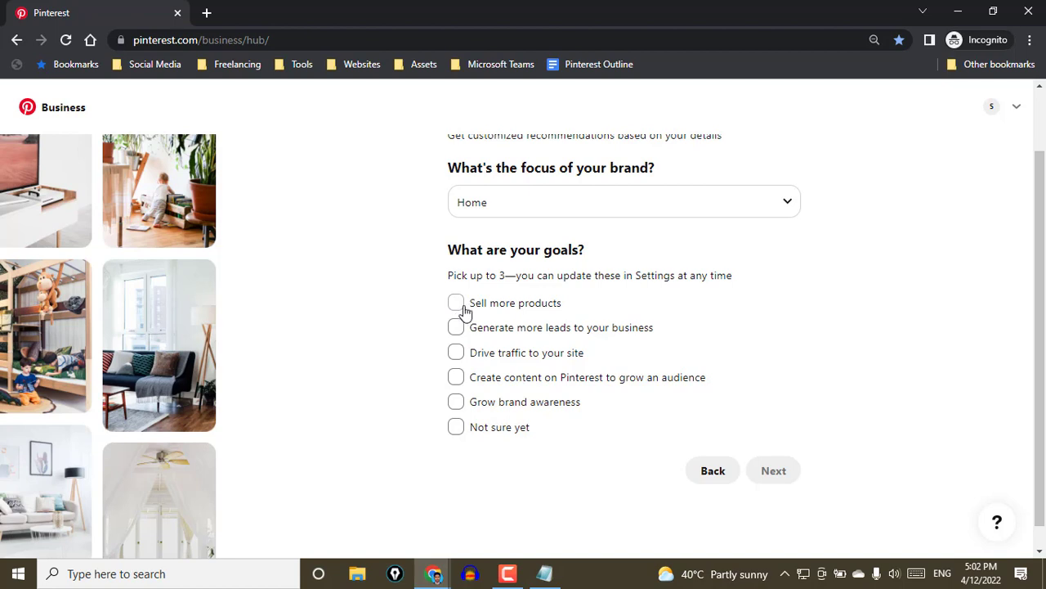
Choose the goals Sell more products, Drive traffic to your site and Grow brand awareness, and continue
left_click(458, 307)
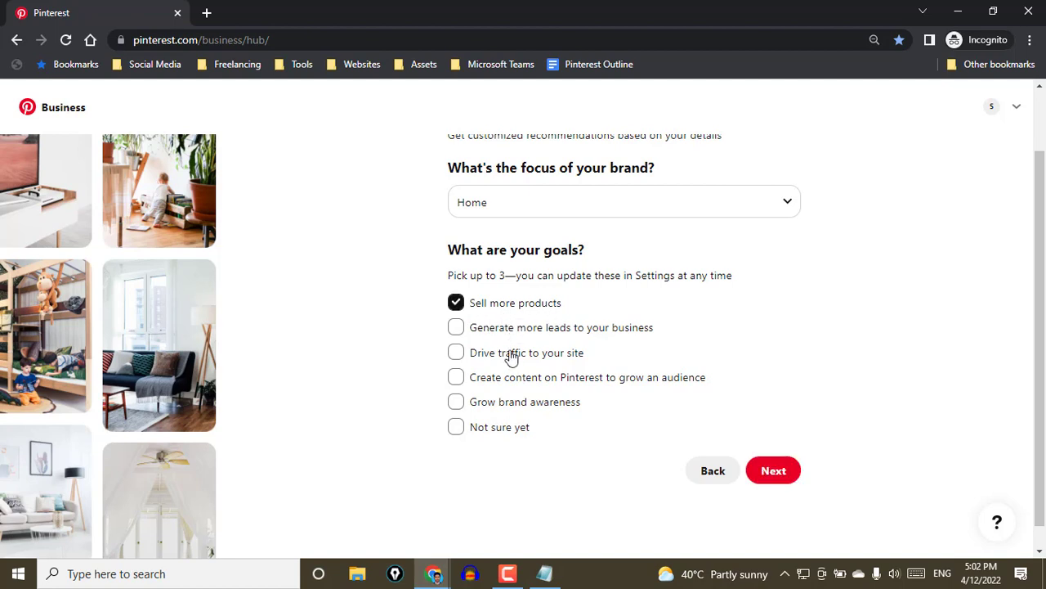
left_click_drag(585, 360, 467, 360)
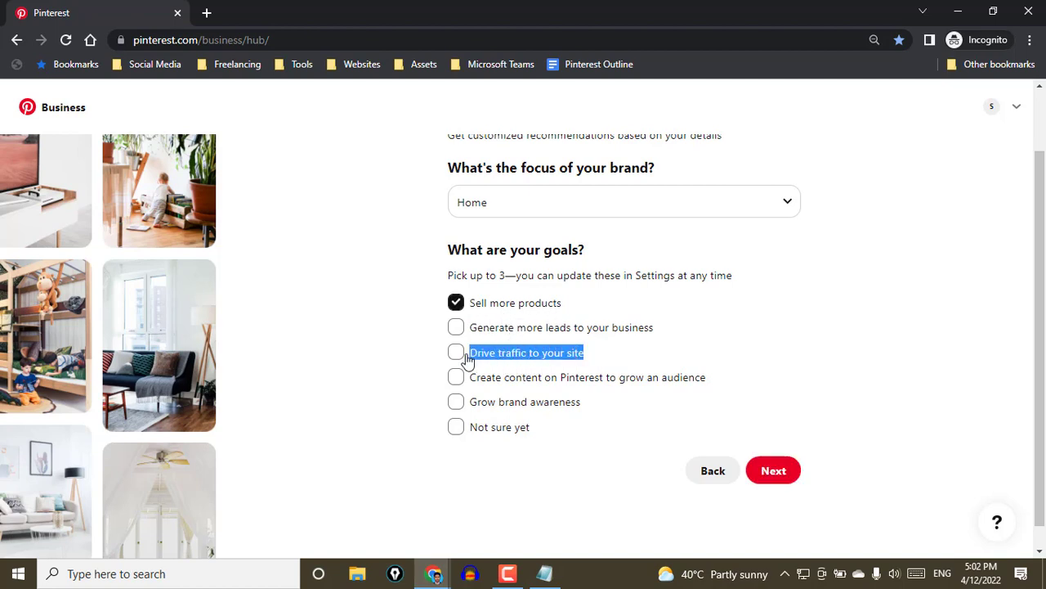
left_click(458, 354)
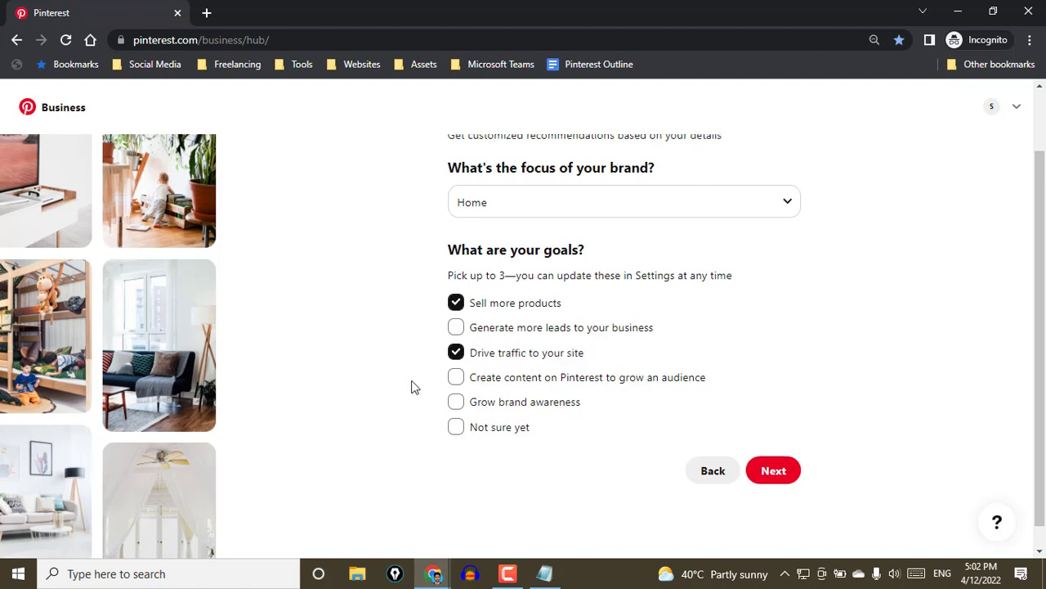
left_click_drag(601, 404, 469, 411)
left_click(456, 402)
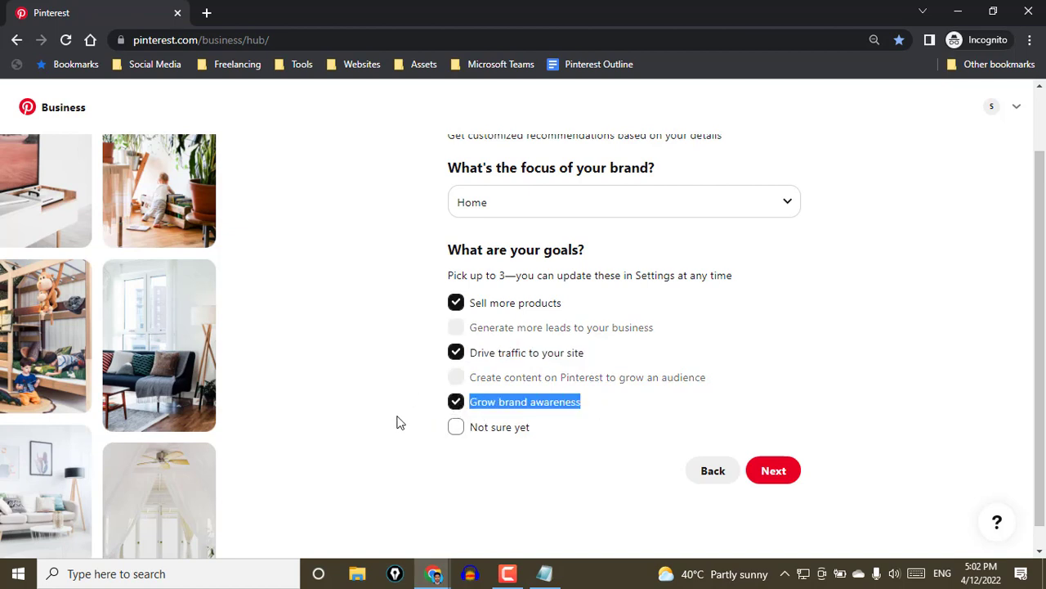
left_click(768, 473)
Examine the business type options, highlighting "Contractor or Service Provider" and "Local Service"
scroll(365, 354, "up", 1)
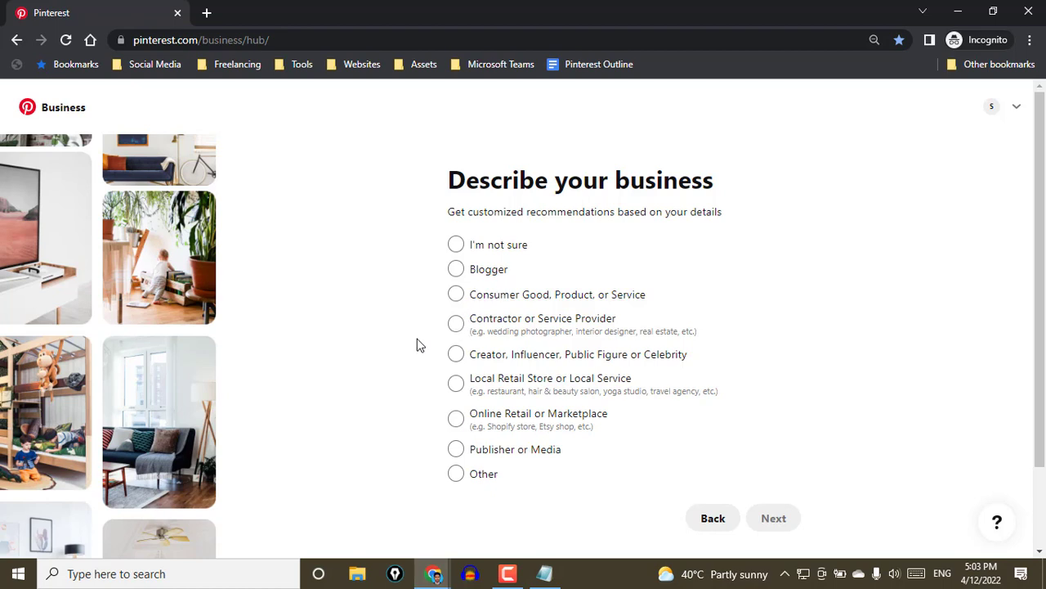
scroll(417, 344, "down", 1)
scroll(401, 359, "up", 1)
left_click_drag(614, 320, 472, 329)
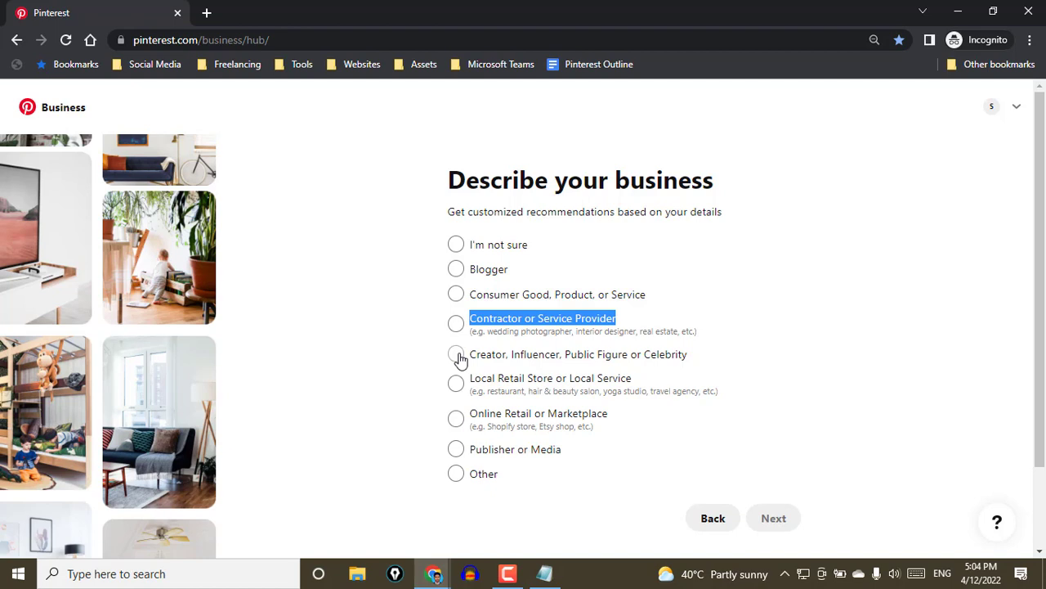
left_click(433, 368)
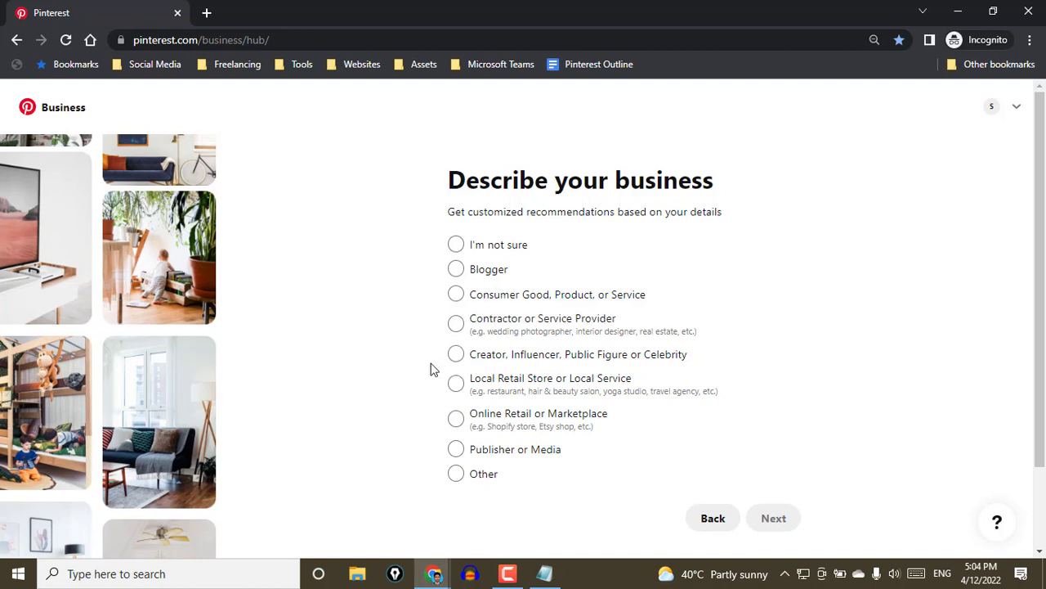
scroll(420, 373, "down", 1)
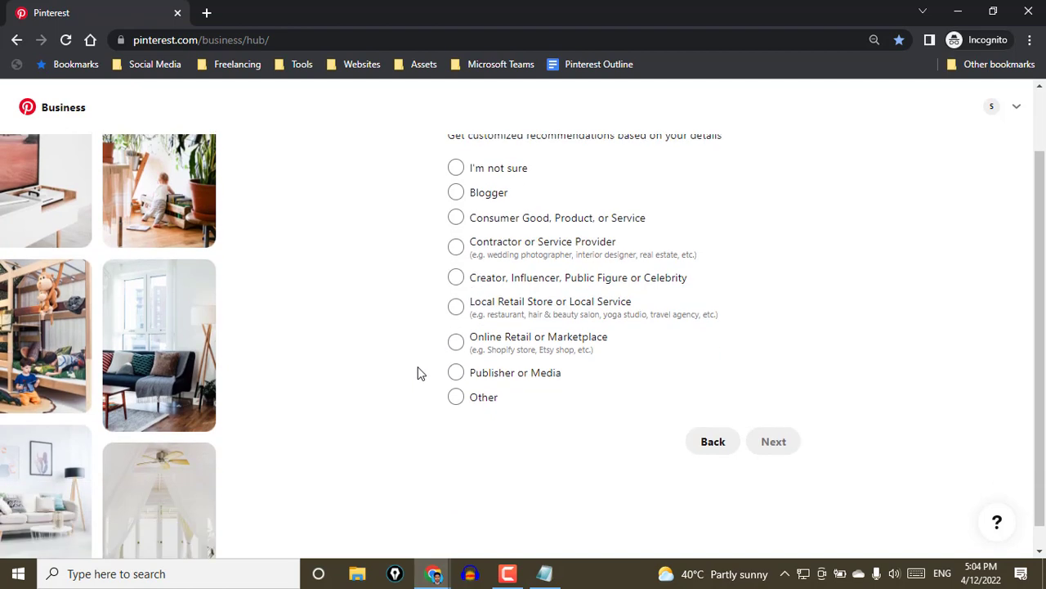
left_click_drag(609, 307, 568, 310)
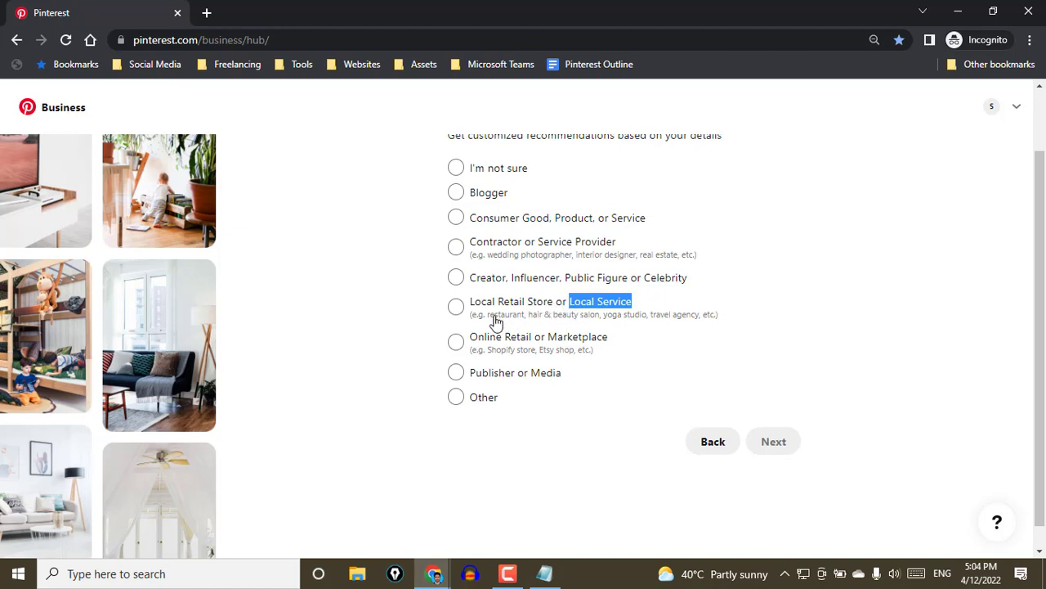
scroll(401, 353, "up", 2)
left_click(374, 395)
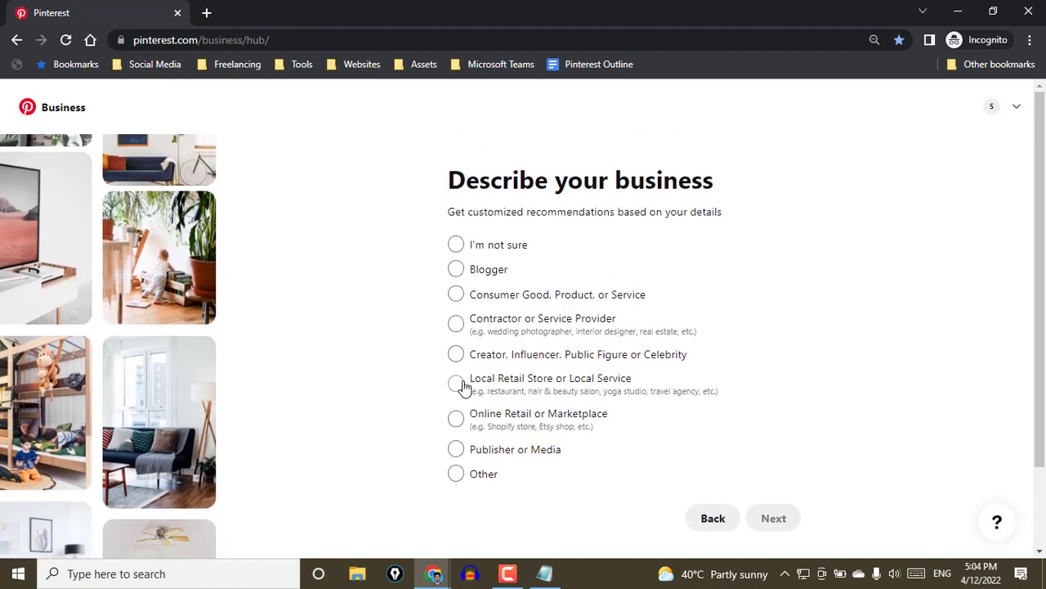
Choose Online Retail or Marketplace as the business type
scroll(422, 378, "down", 2)
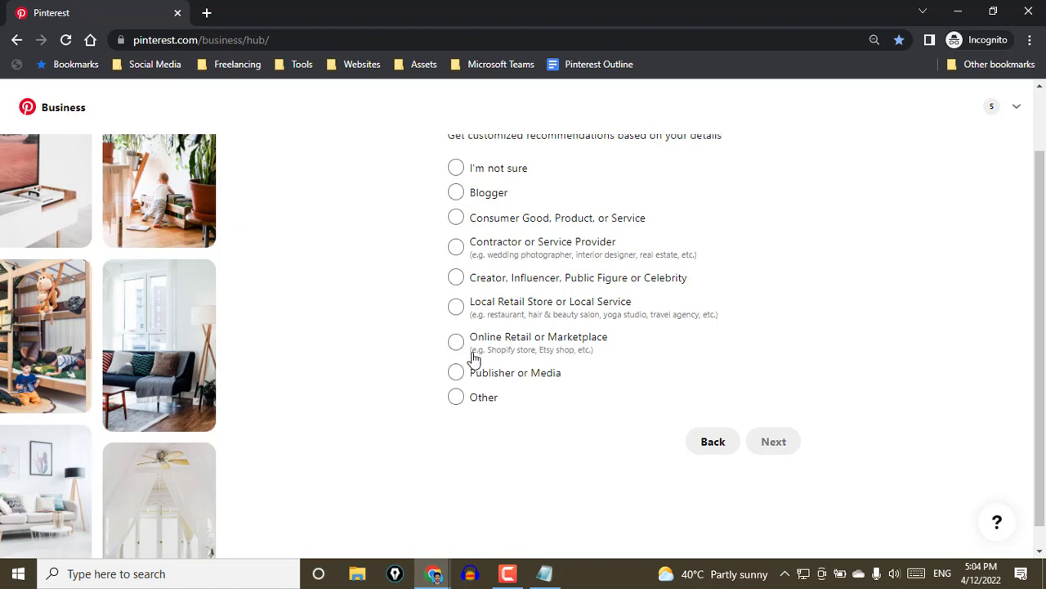
left_click(457, 345)
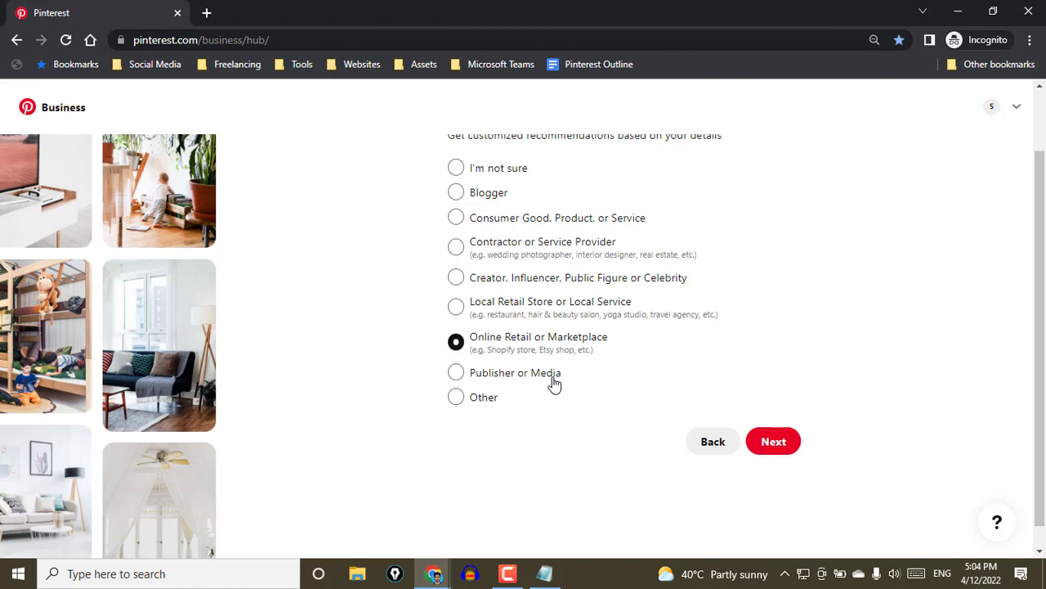
Continue past the business type, choose Shopify as the platform used to sell products, and continue
left_click(791, 445)
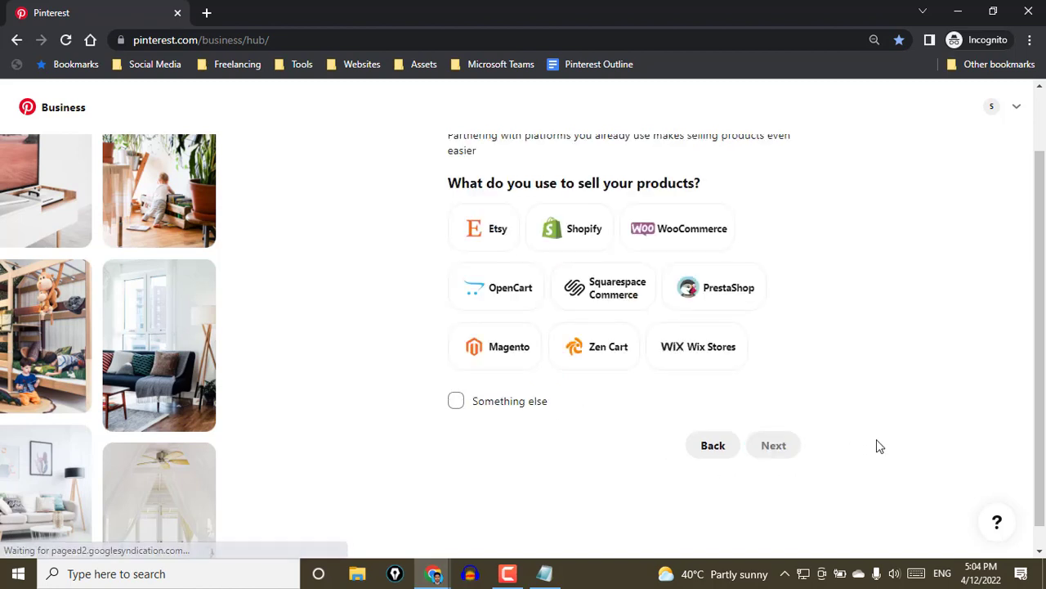
scroll(876, 445, "up", 1)
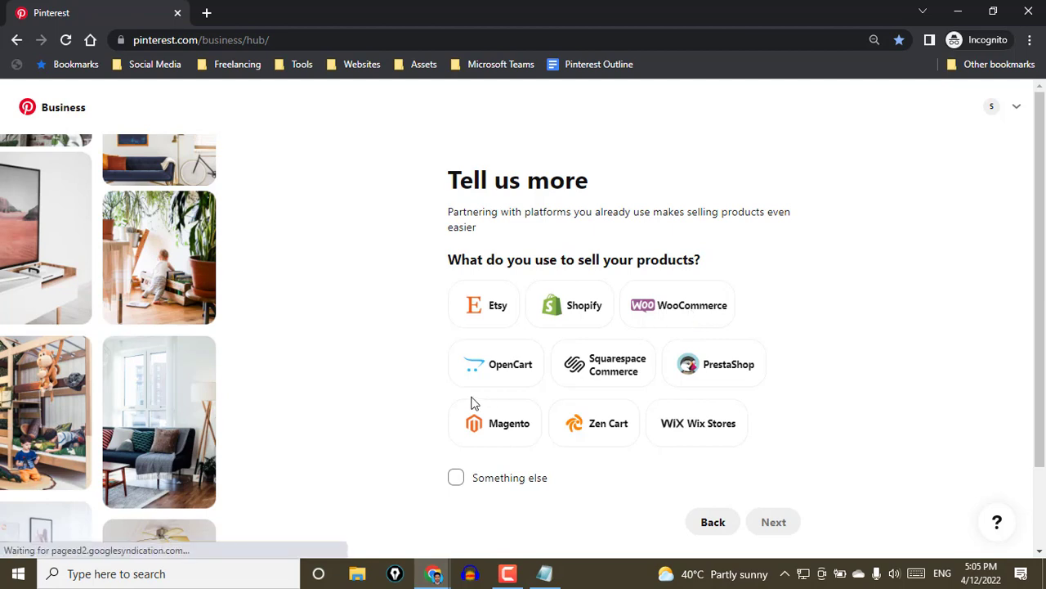
scroll(366, 379, "down", 1)
scroll(365, 377, "up", 1)
left_click(578, 309)
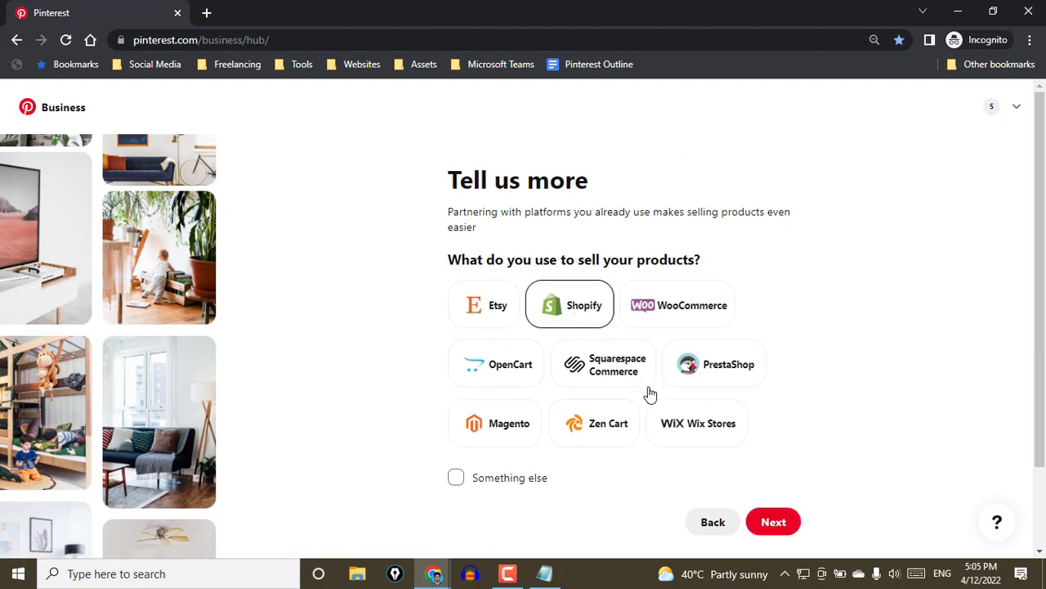
left_click(772, 525)
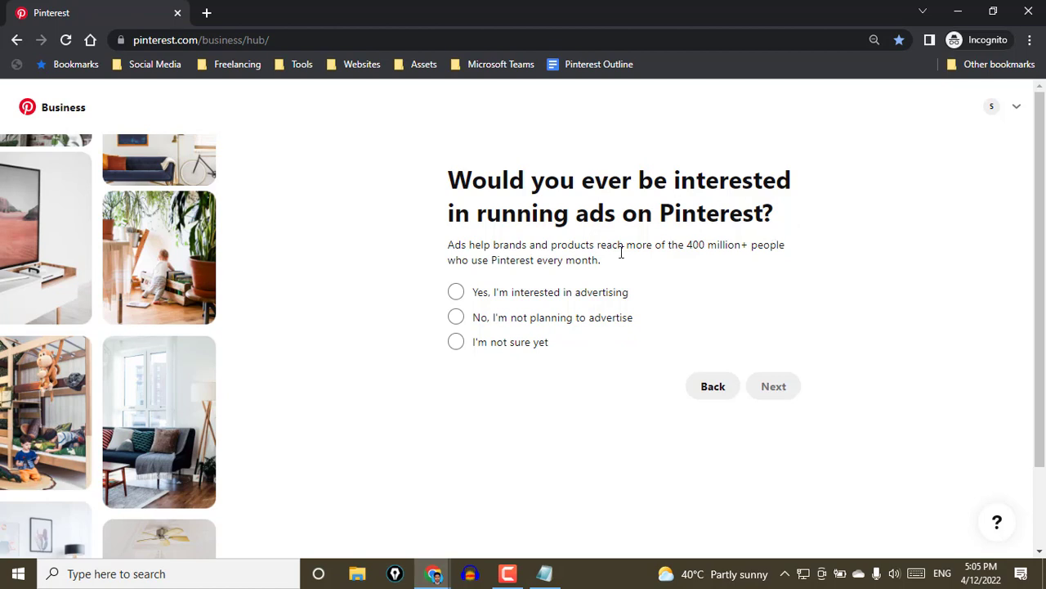
Answer that you are interested in advertising, review the free expert ads help form, and skip it
left_click(546, 299)
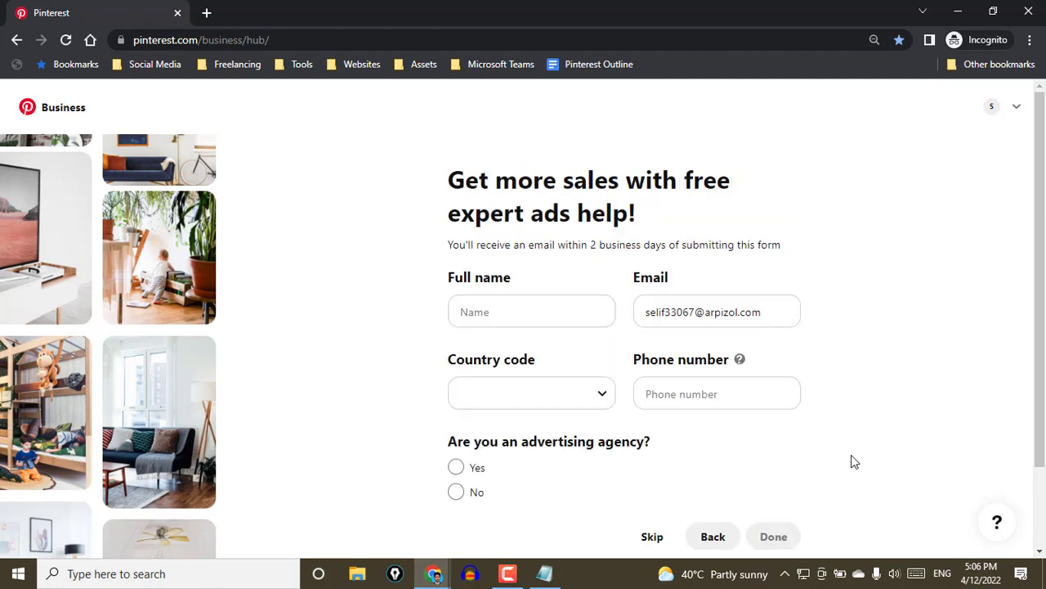
scroll(809, 438, "down", 1)
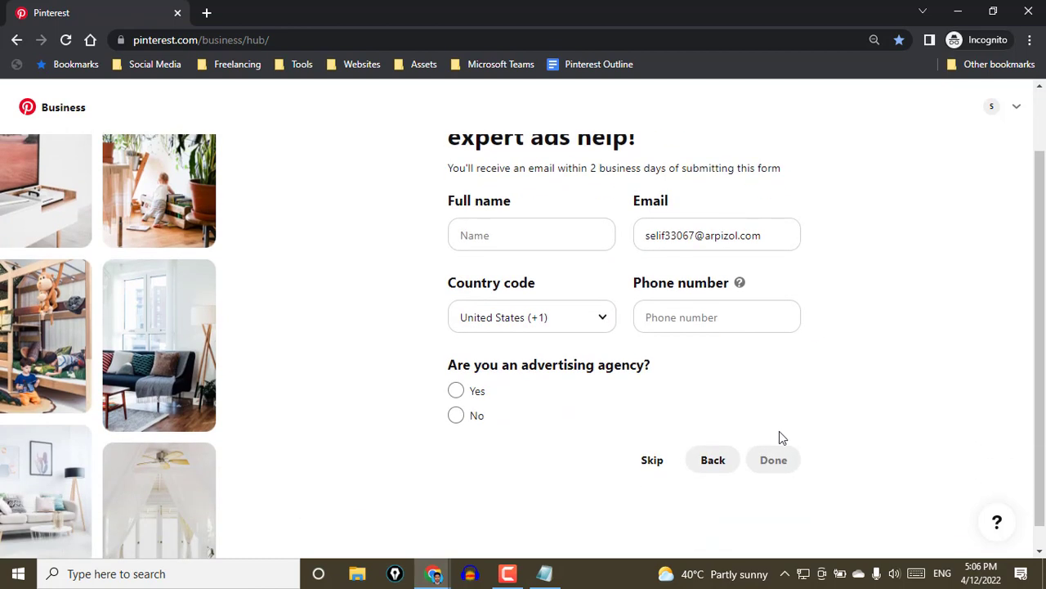
scroll(752, 433, "up", 1)
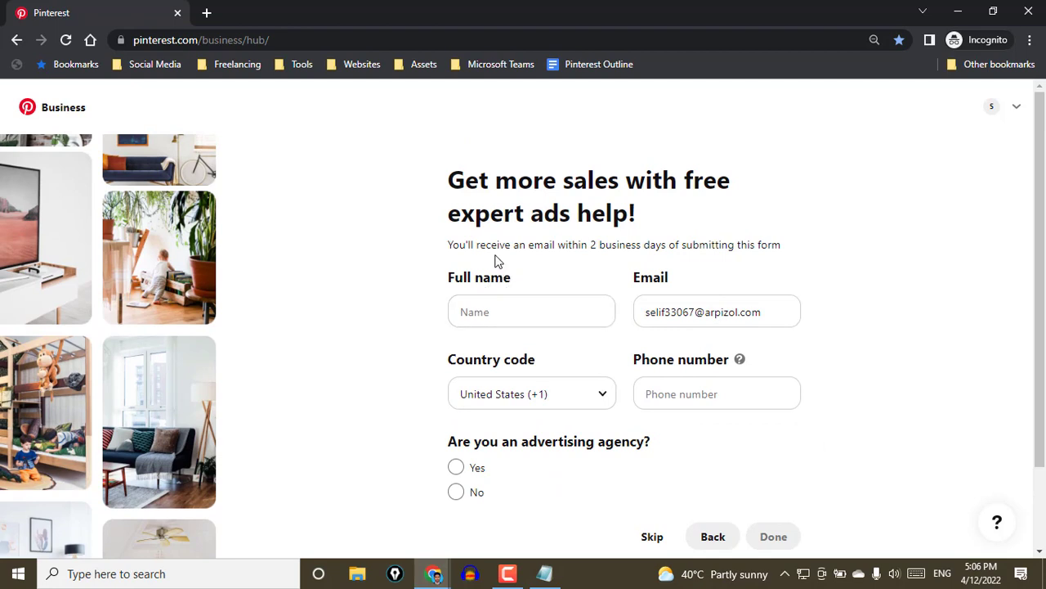
left_click_drag(661, 212, 523, 216)
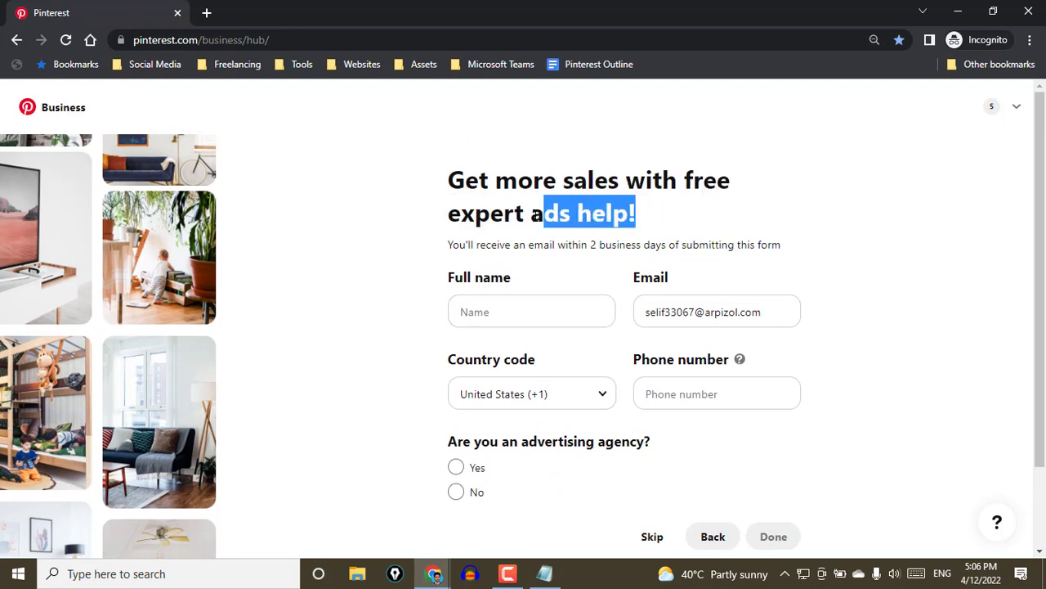
left_click(515, 216)
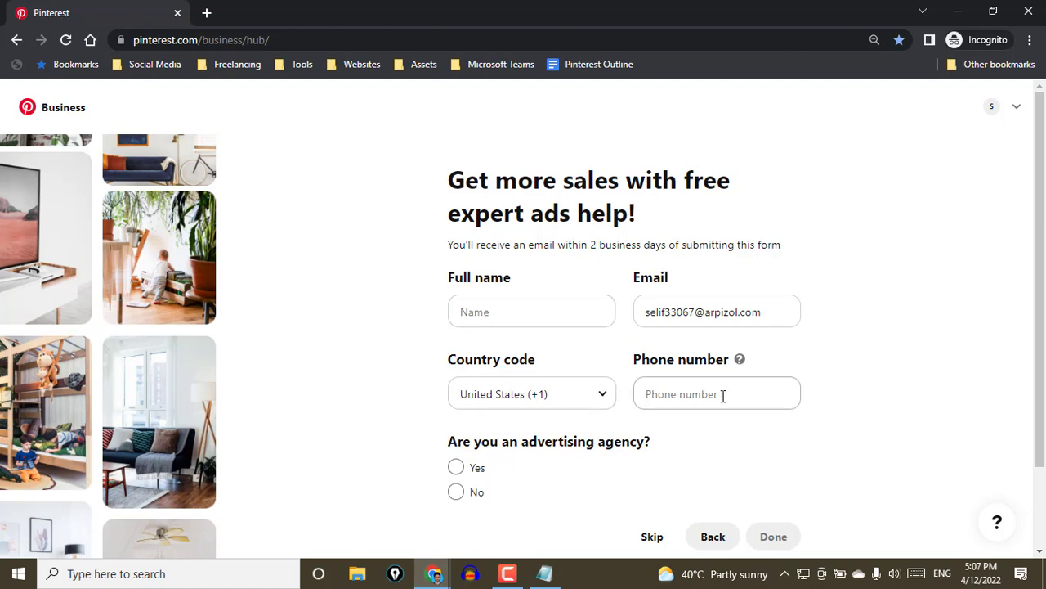
scroll(441, 396, "down", 1)
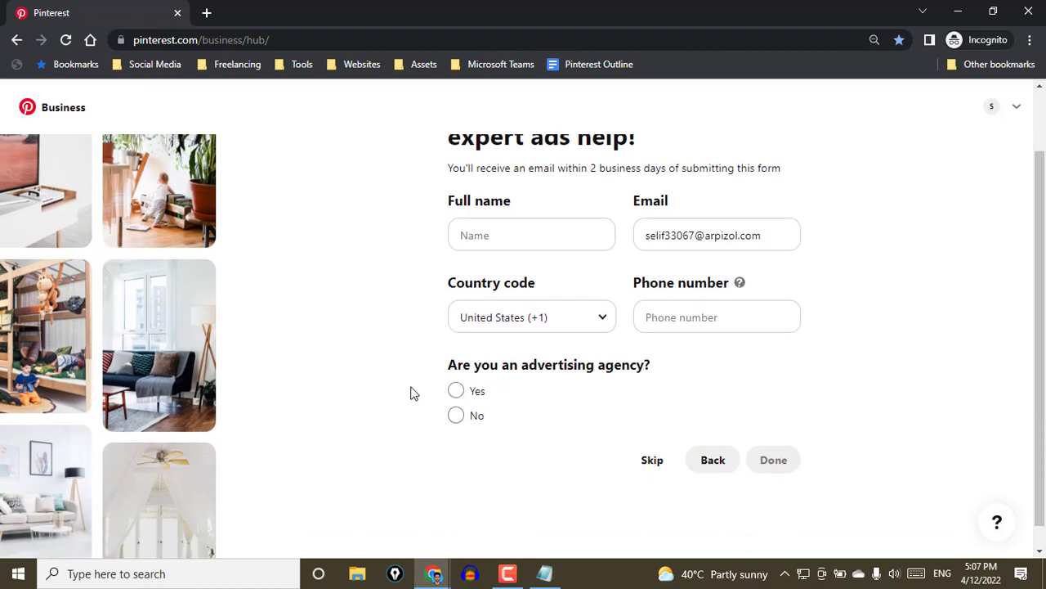
scroll(413, 393, "up", 1)
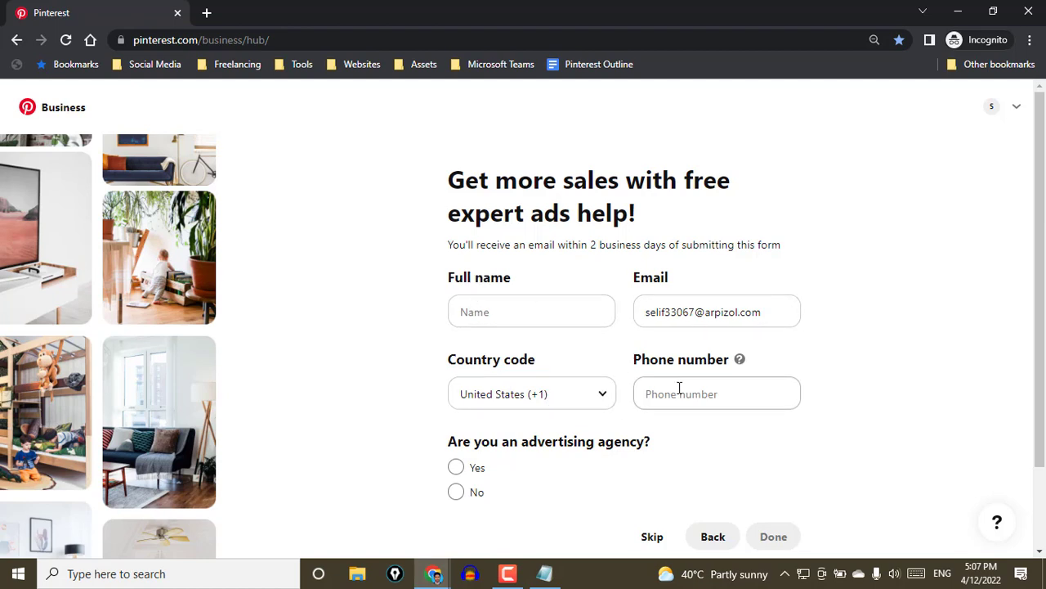
scroll(630, 379, "down", 1)
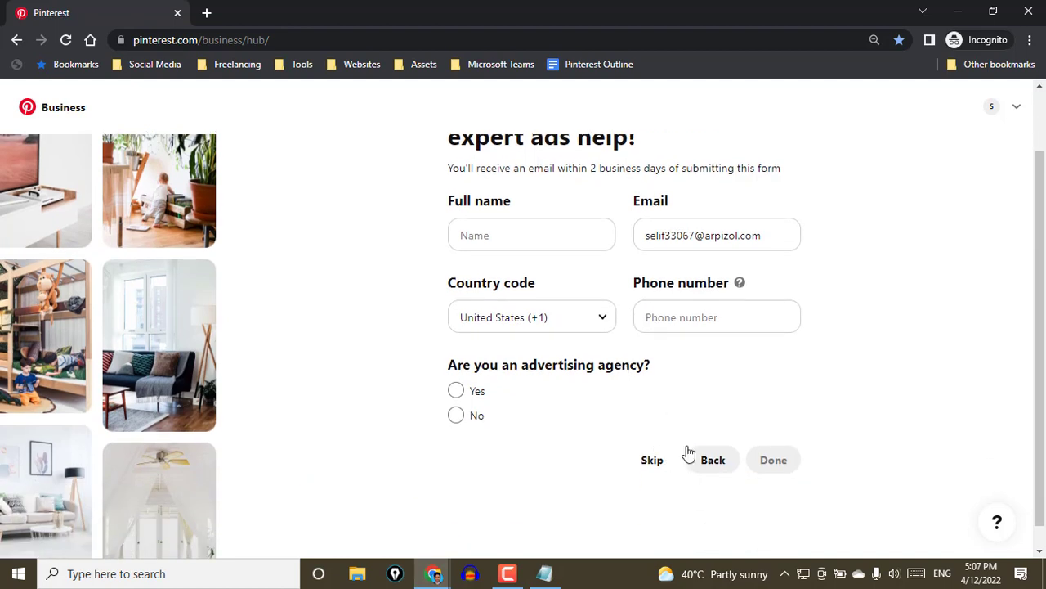
left_click(642, 462)
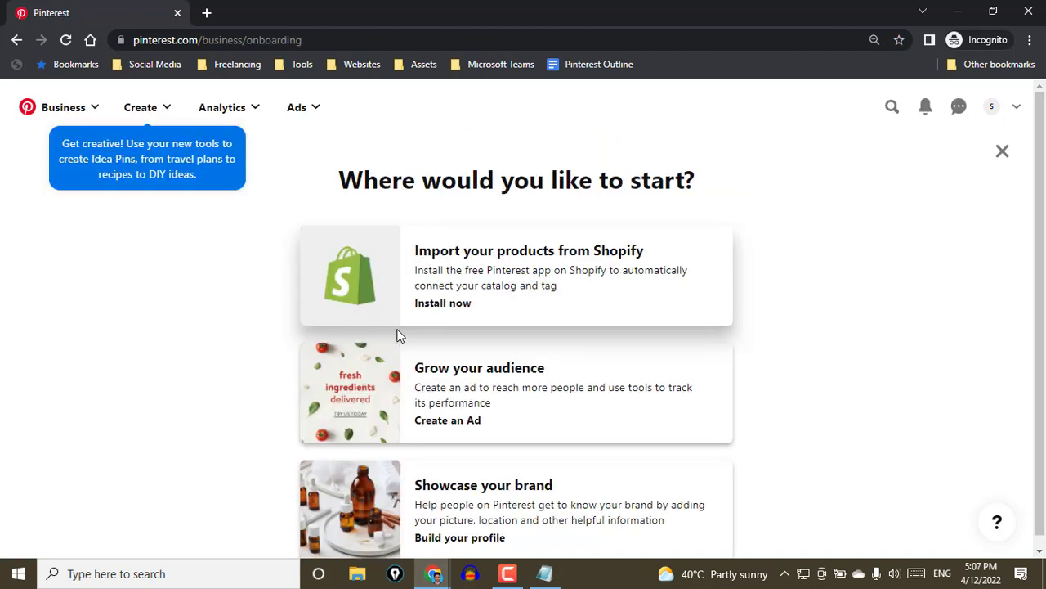
Review the starting options for the business account, highlighting the heading "Where would you like to start?"
scroll(313, 322, "down", 1)
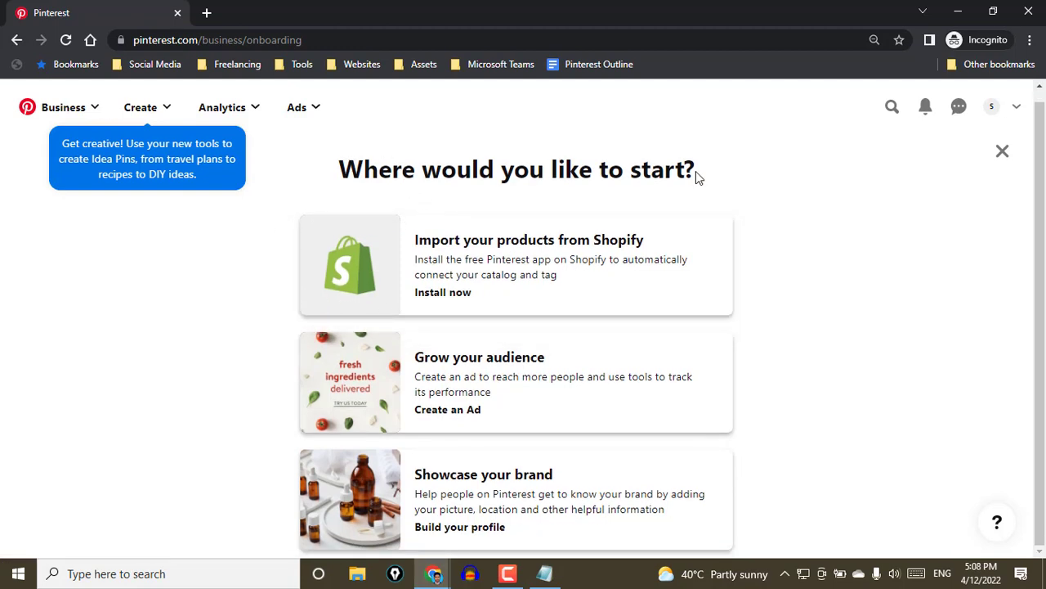
left_click_drag(697, 174, 336, 161)
left_click(379, 167)
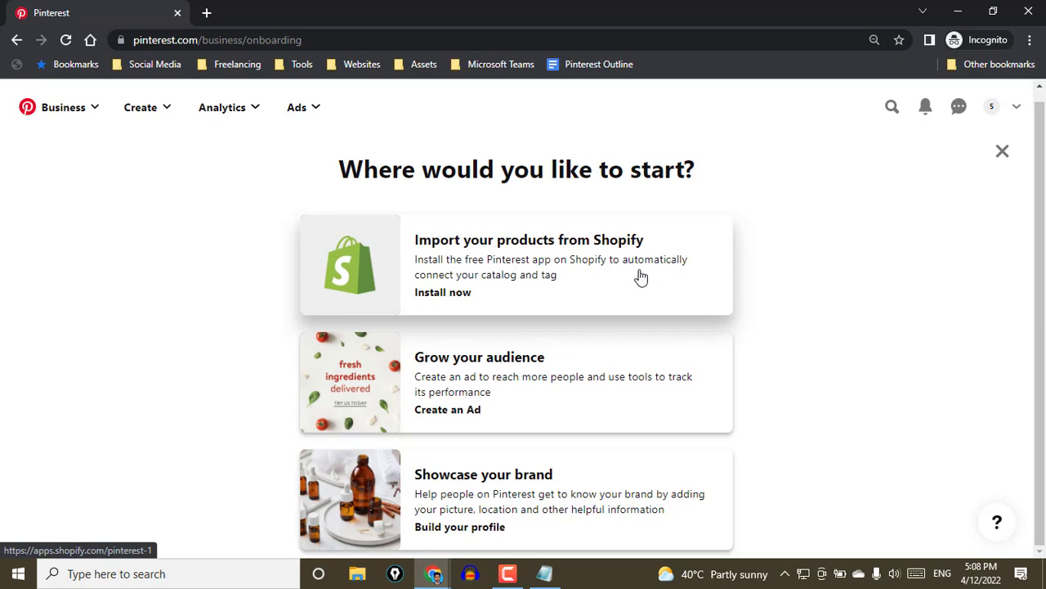
Search the web for "pinterest shop" in a new browser tab and open the Pinterest Shop profile result
left_click(206, 13)
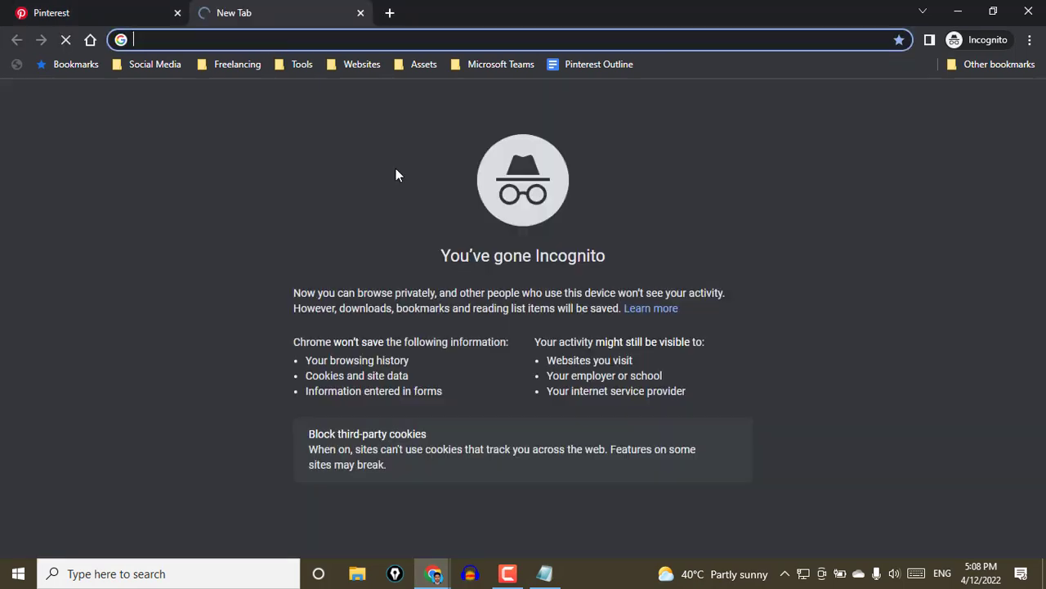
type("pinter")
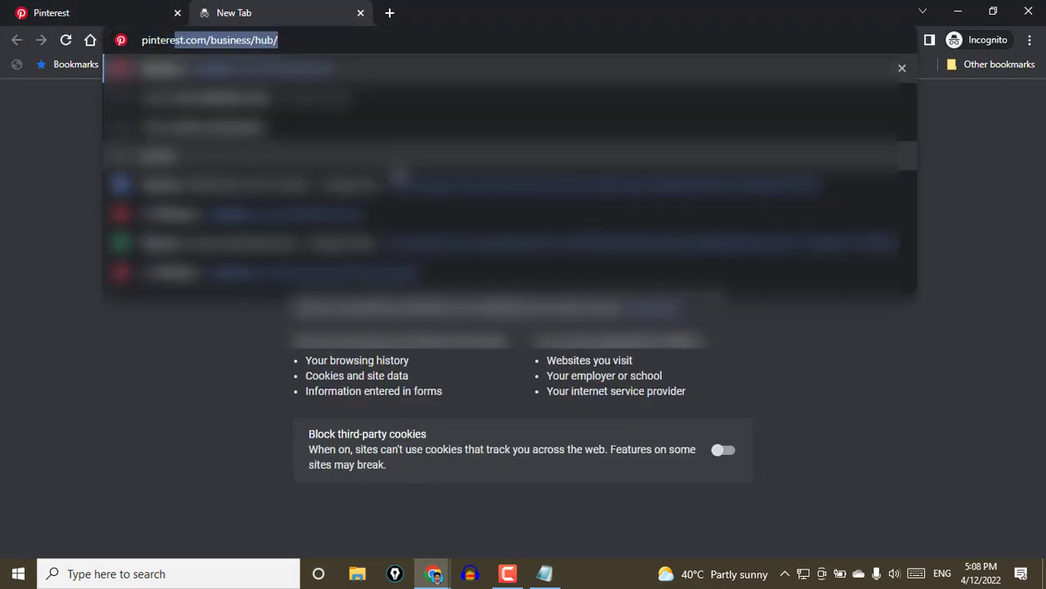
type("est shop")
key("Return")
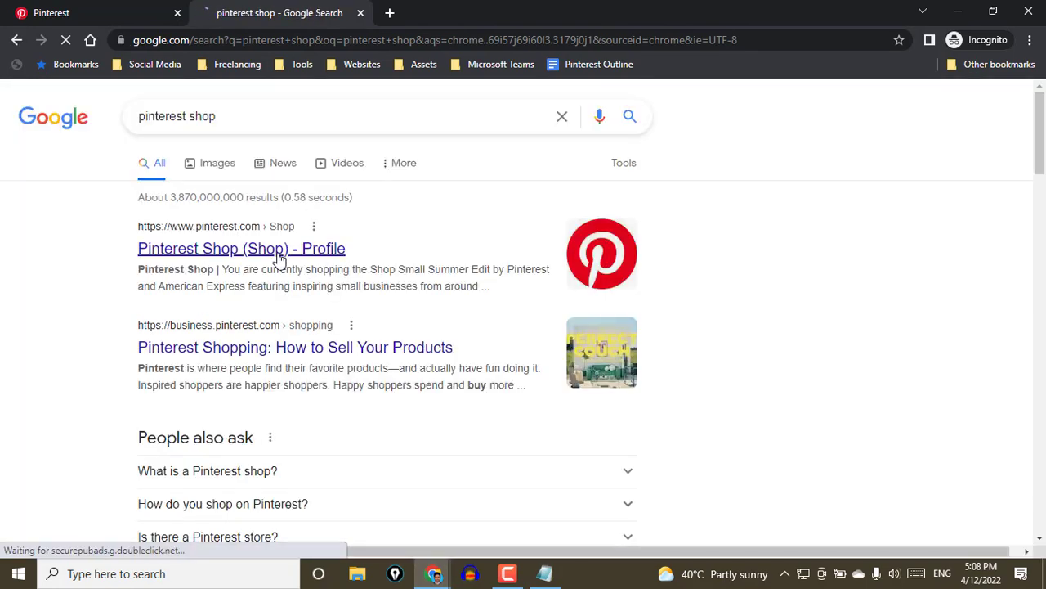
left_click(280, 257)
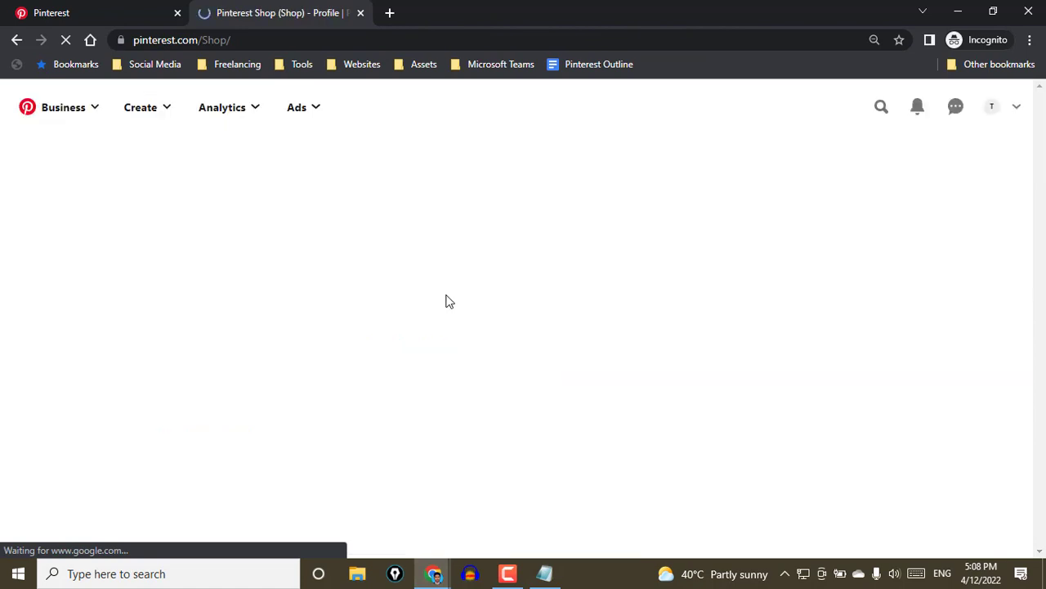
Check the Shopify import option on the onboarding page, and examine the Pinterest Shop profile's banner, description and follower details
left_click(109, 14)
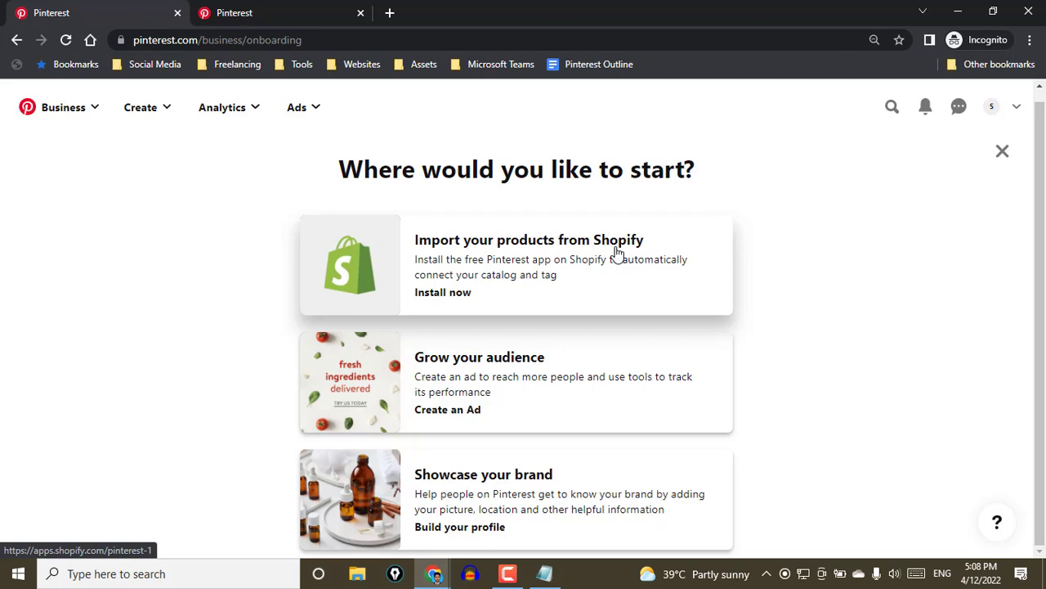
left_click(617, 253)
left_click(301, 6)
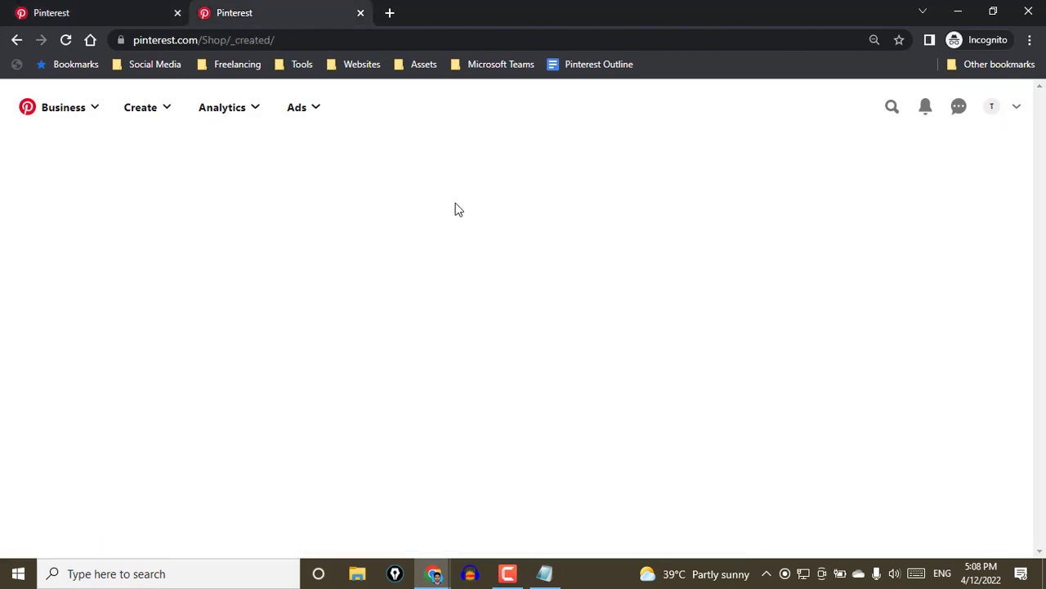
scroll(221, 229, "down", 4)
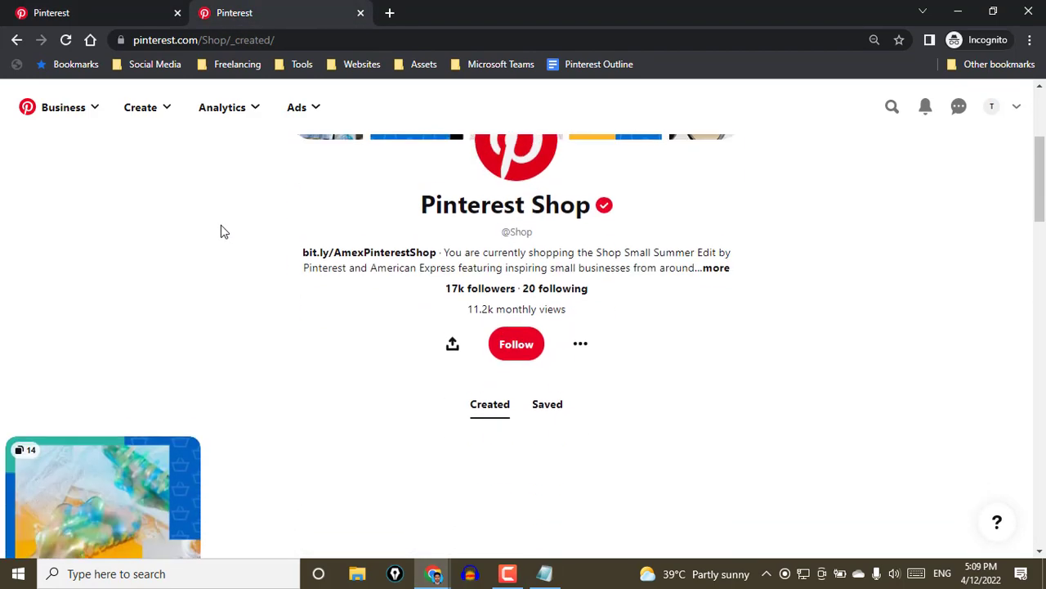
scroll(221, 229, "up", 2)
scroll(801, 303, "up", 3)
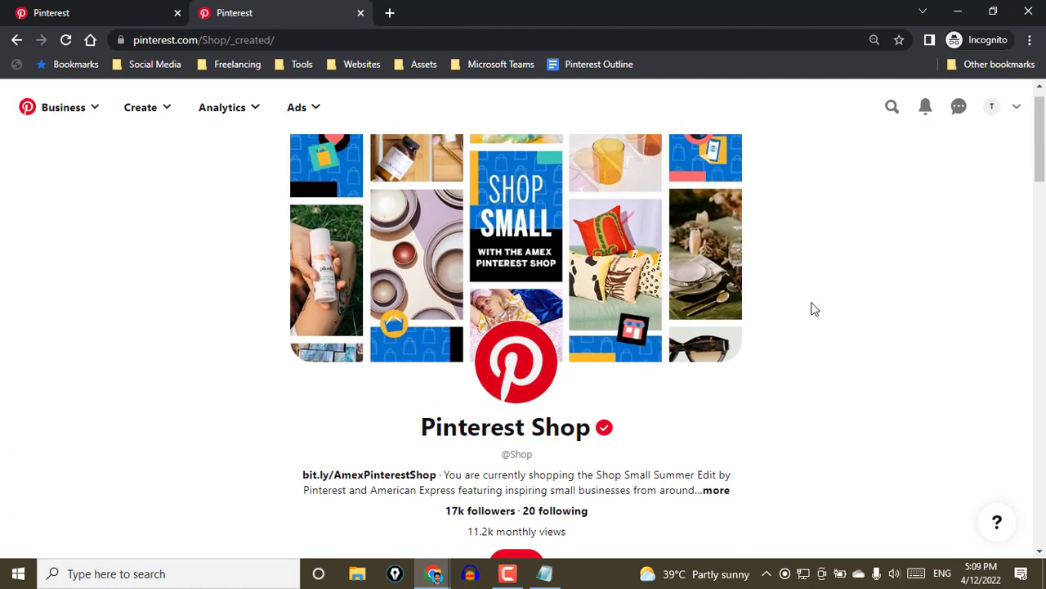
scroll(797, 302, "down", 3)
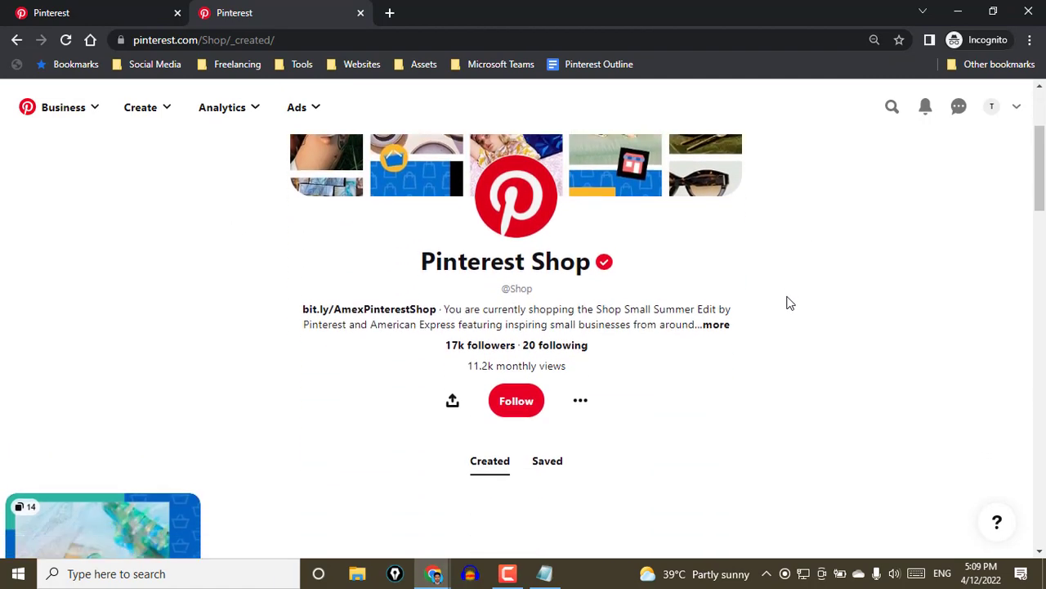
left_click(892, 109)
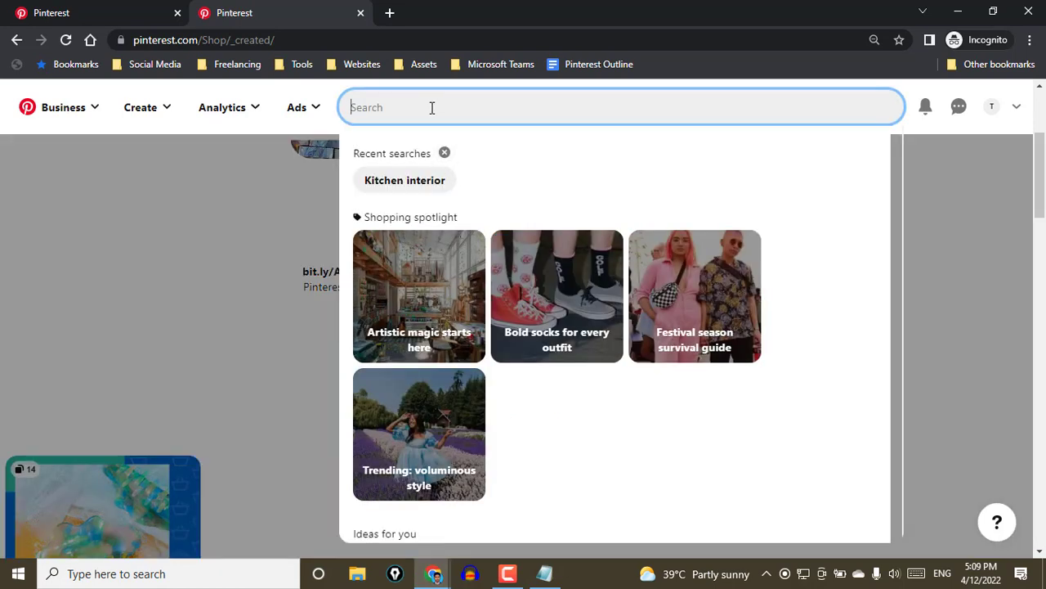
type("pin")
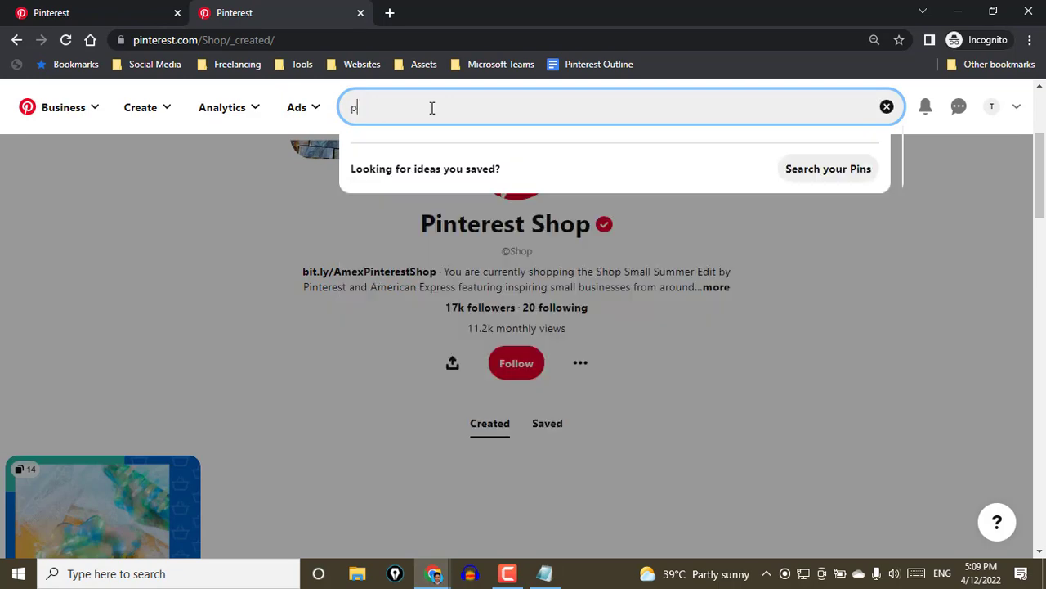
key("BackSpace")
key("BackSpace")
key("BackSpace")
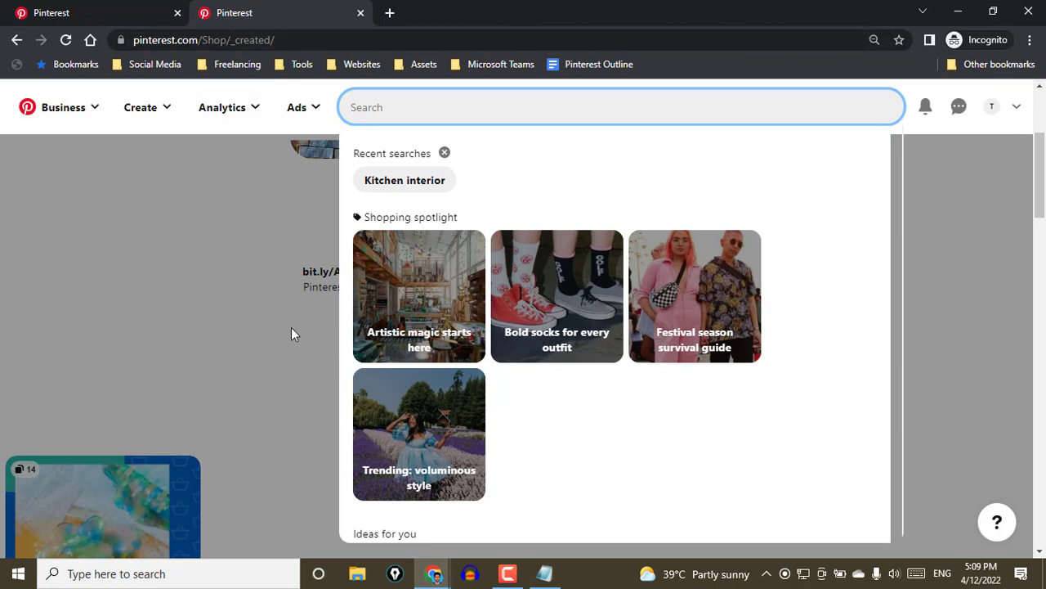
left_click(327, 347)
Return to the onboarding page, choose Build your profile under Showcase your brand, and look over the public profile settings
left_click(28, 10)
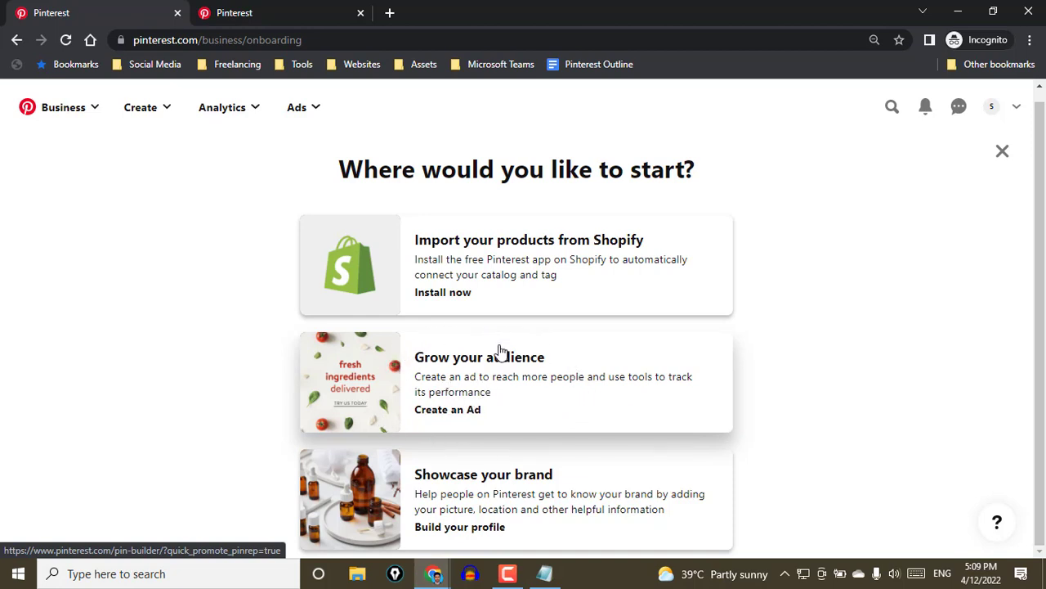
left_click(576, 413)
left_click(462, 528)
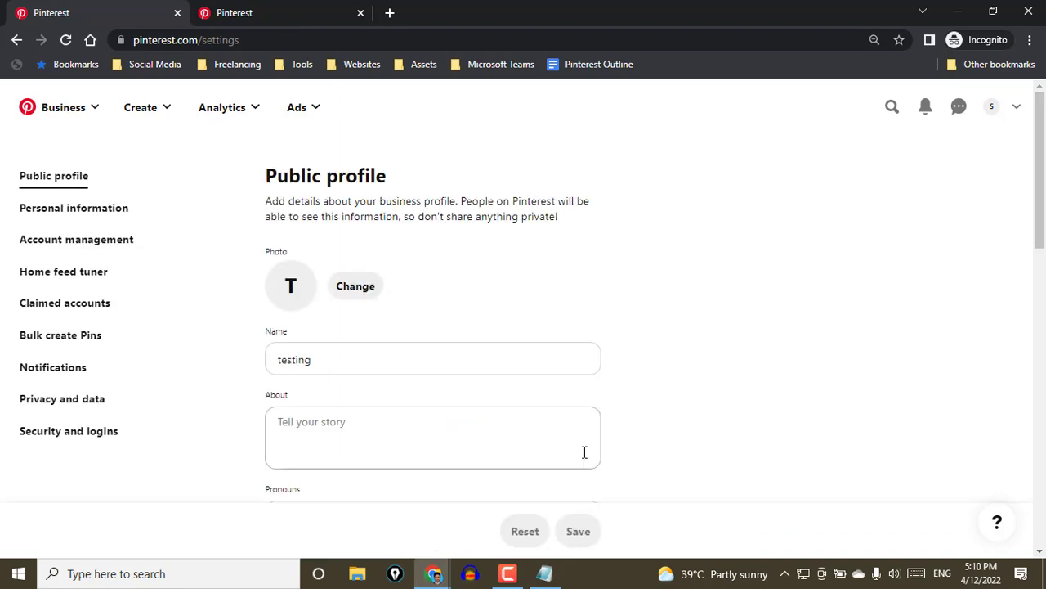
scroll(652, 383, "down", 1)
scroll(655, 430, "up", 1)
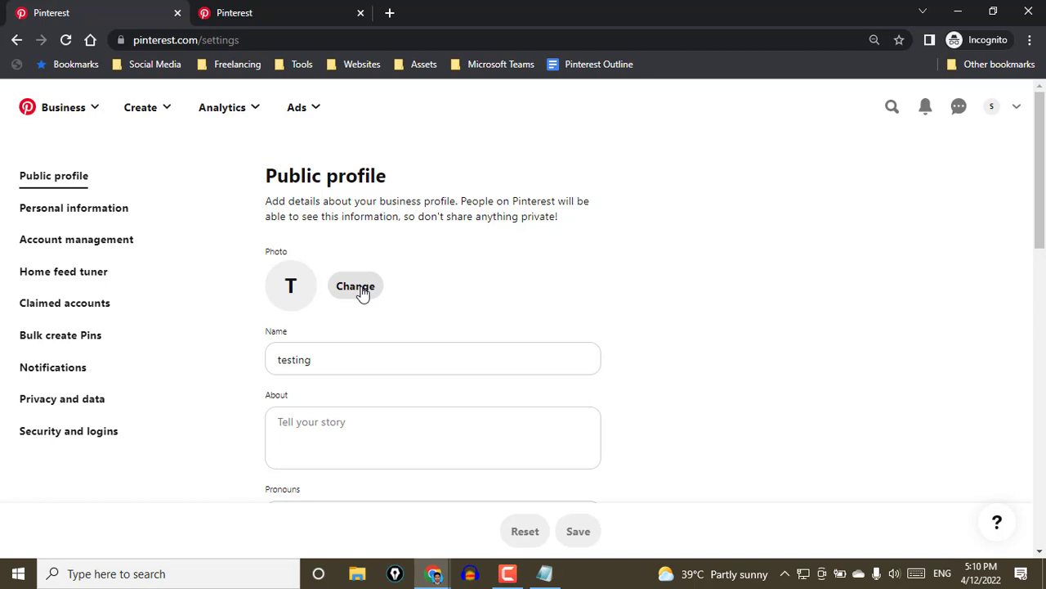
From the Pinterest Shop page, search Pinterest for "anastasia blogger" and limit the results to profiles
left_click(297, 10)
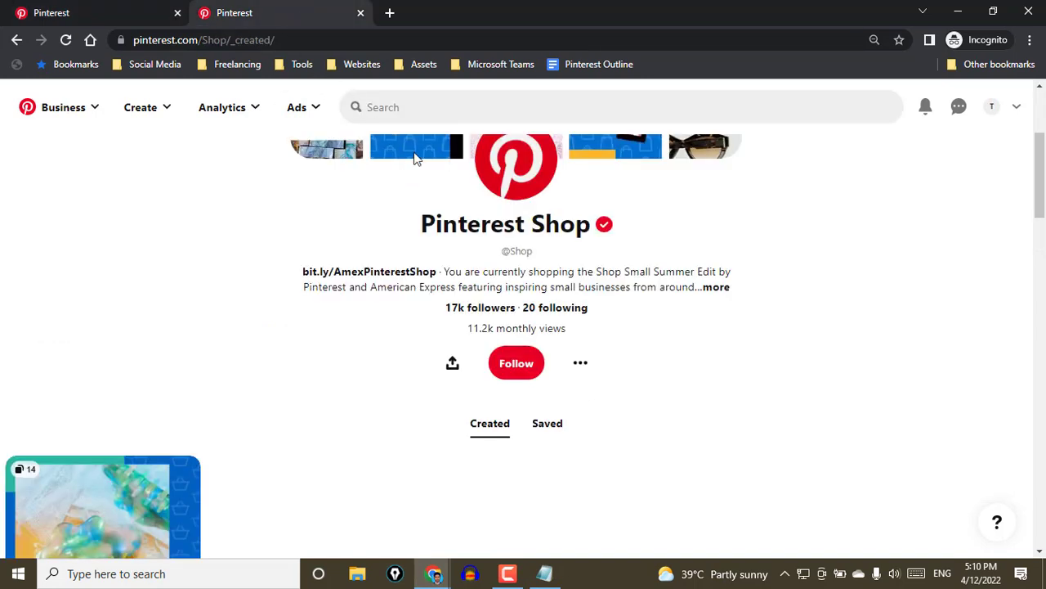
left_click(415, 109)
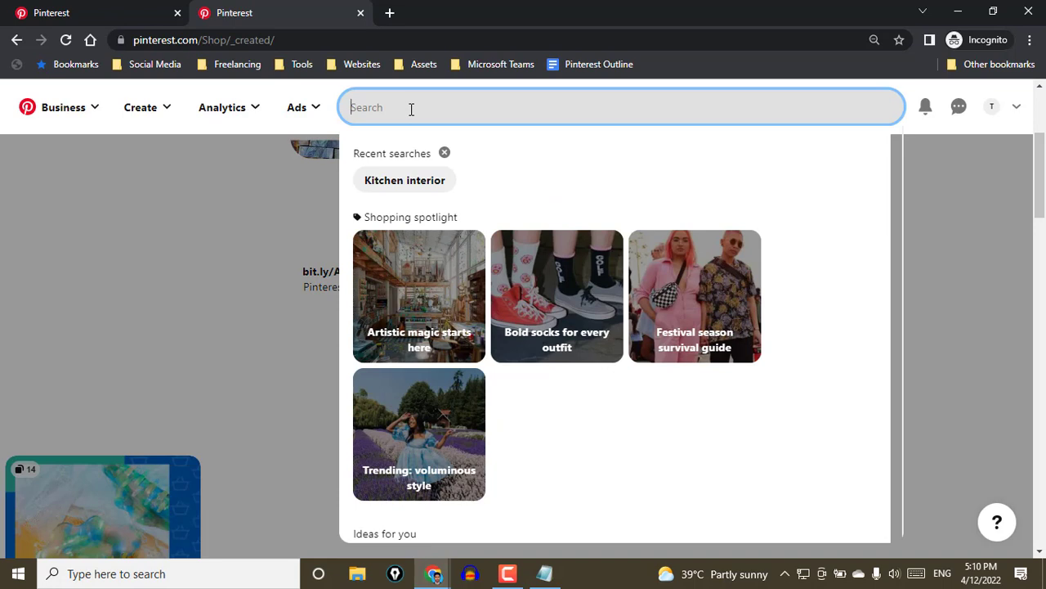
type("anastasia ")
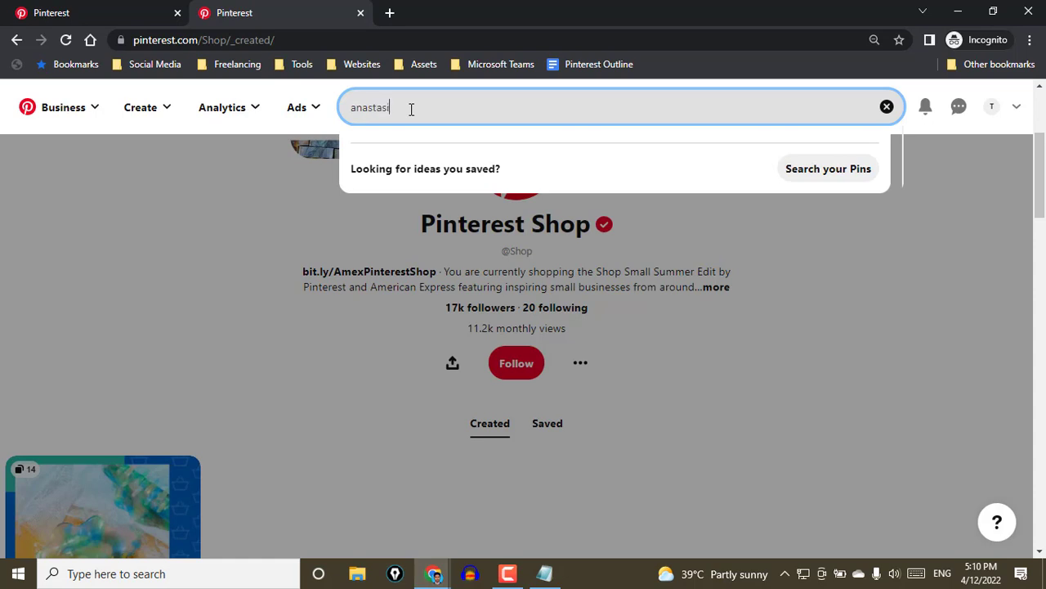
type("blogger")
key("Return")
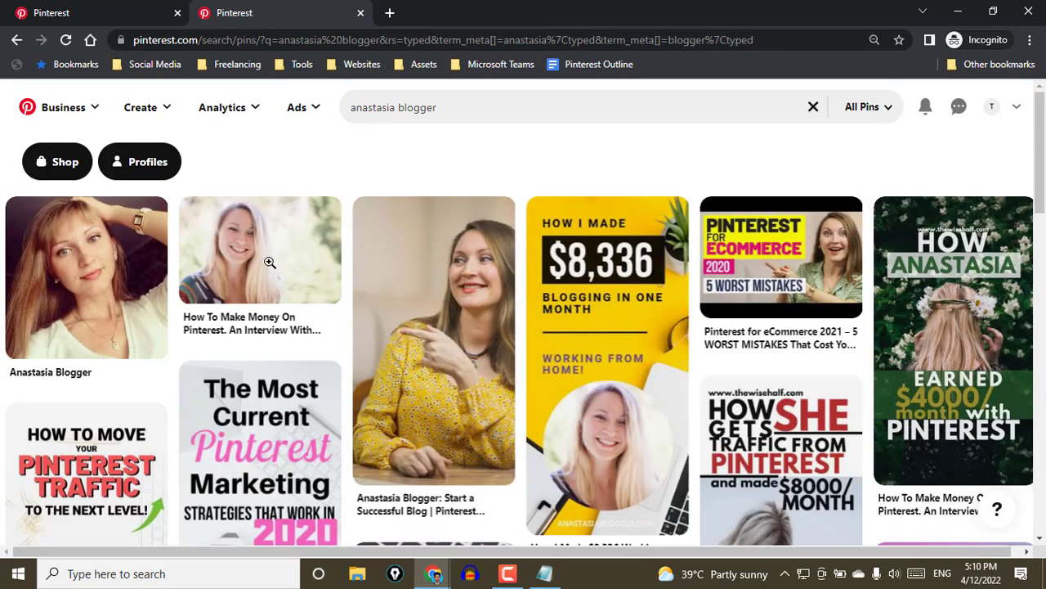
left_click(146, 162)
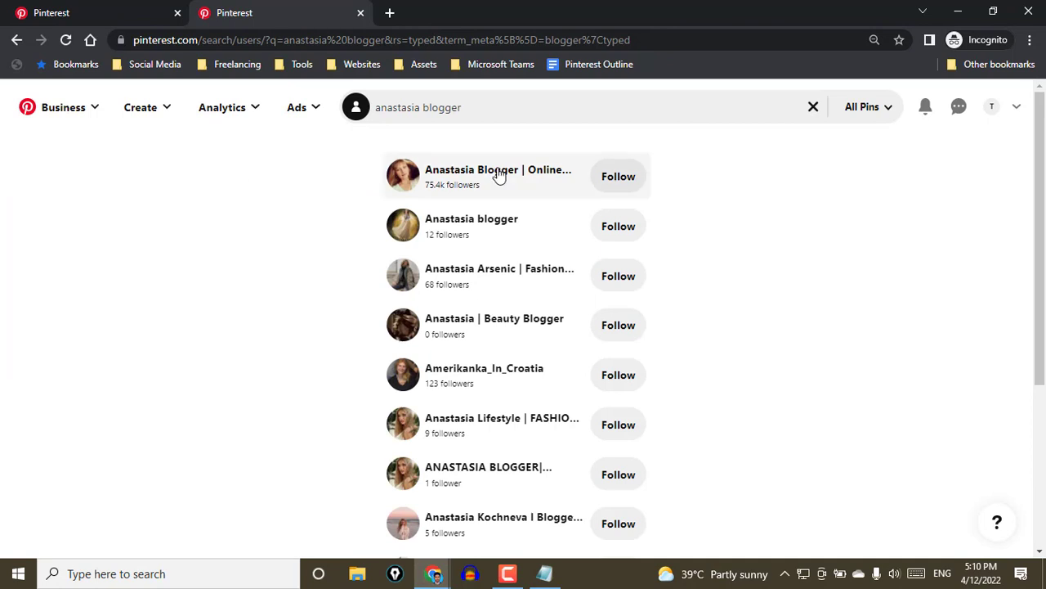
Open the first blogger profile in the results, titled with "Online Business Tips", and look over its header and created pins
left_click(500, 175)
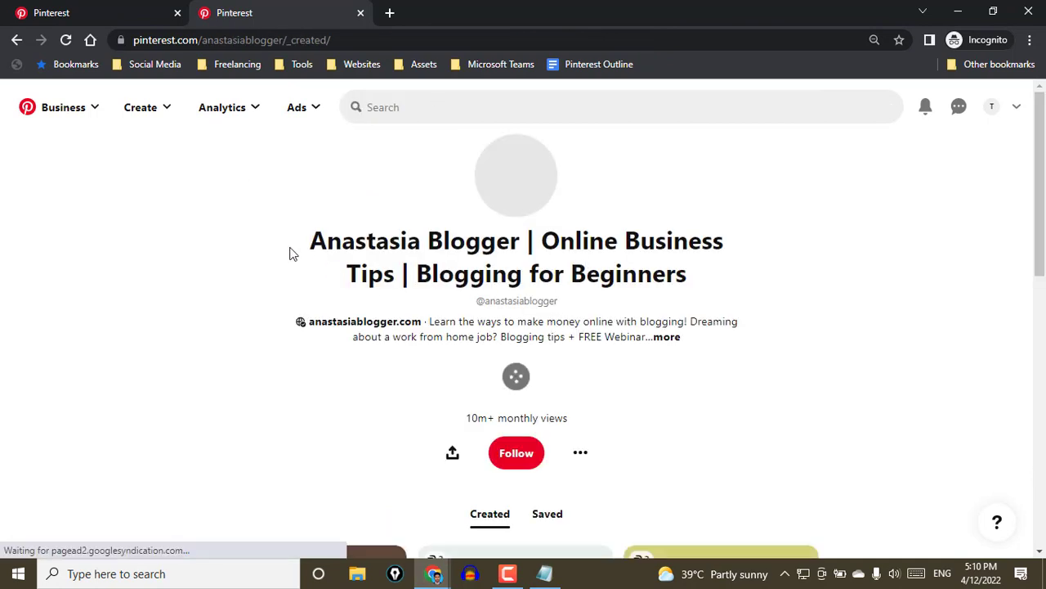
scroll(254, 264, "down", 1)
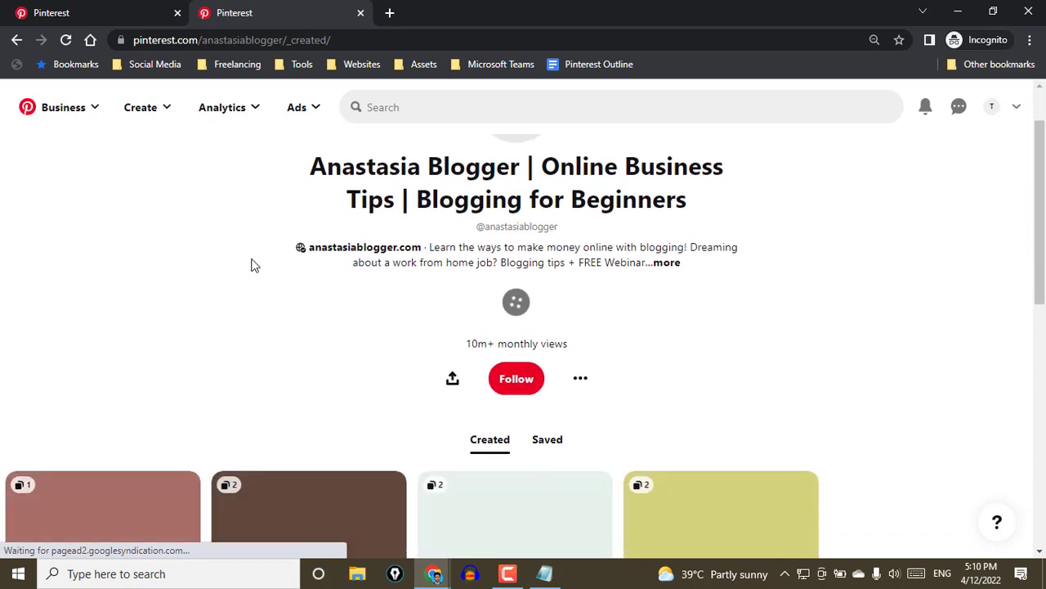
scroll(254, 265, "down", 2)
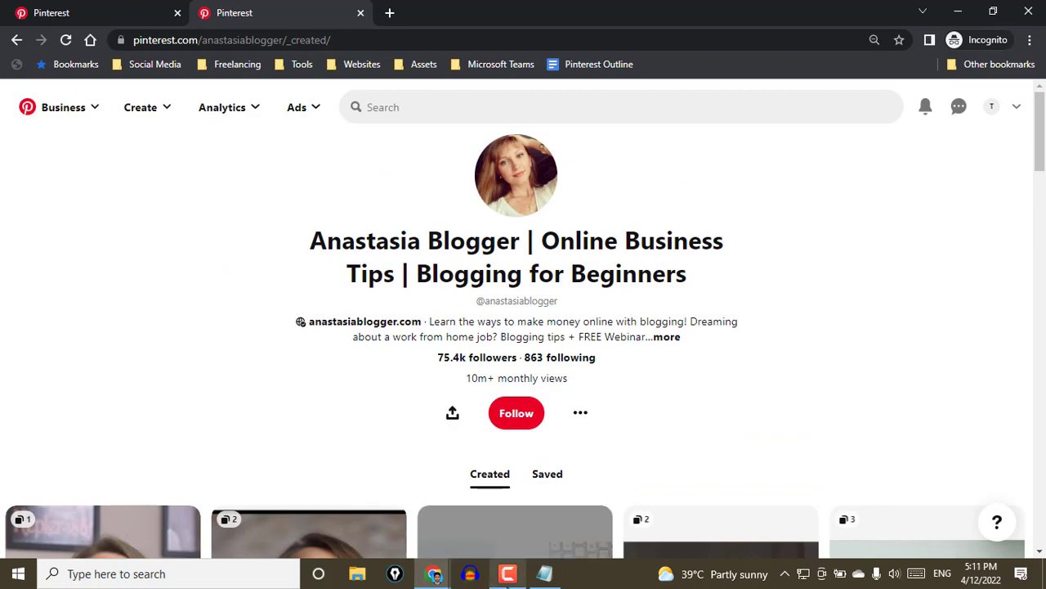
left_click(508, 579)
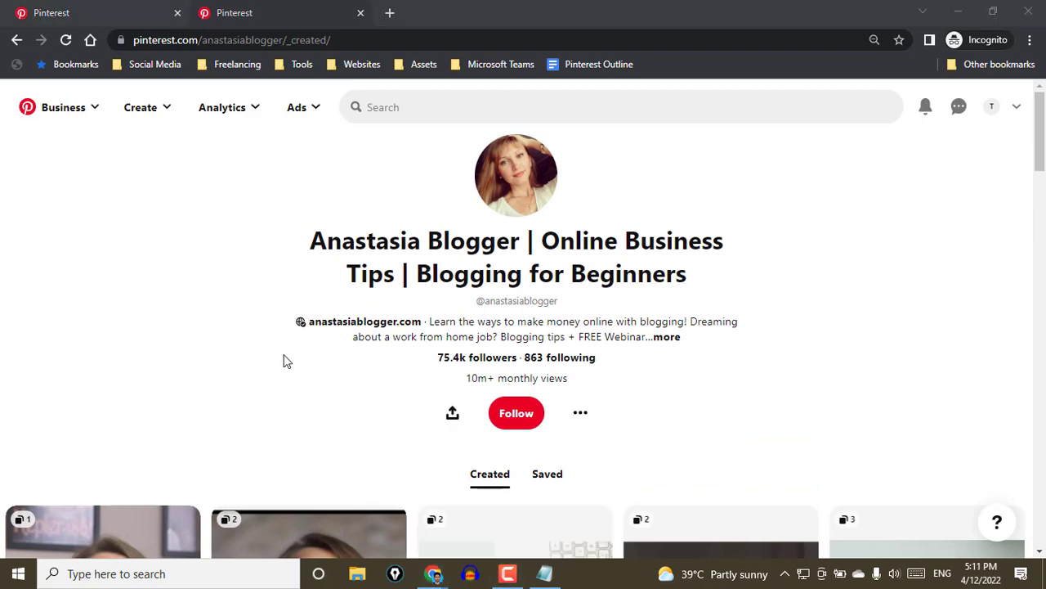
scroll(210, 323, "down", 3)
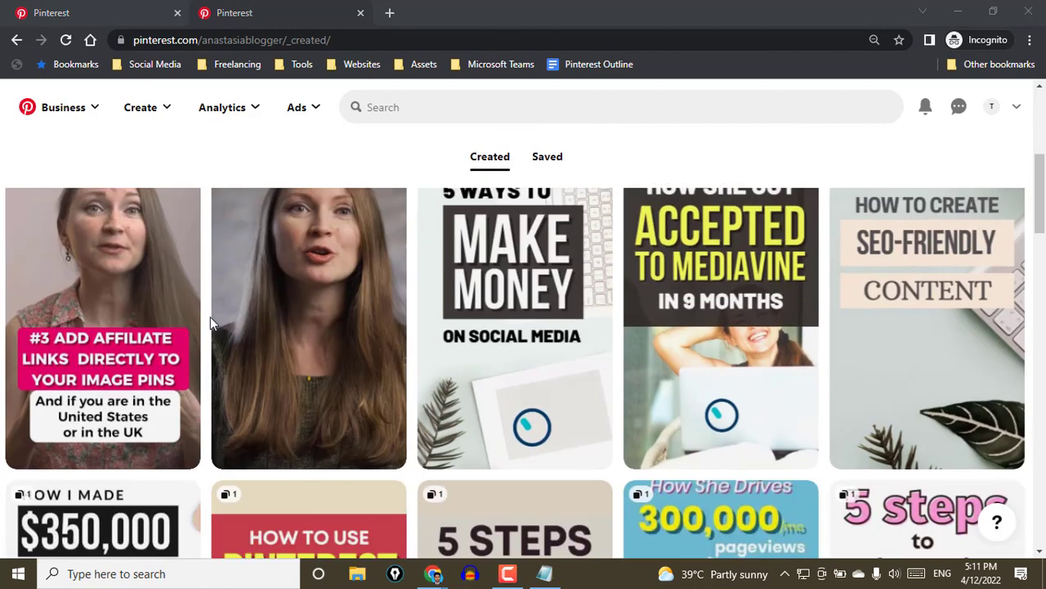
scroll(210, 322, "up", 4)
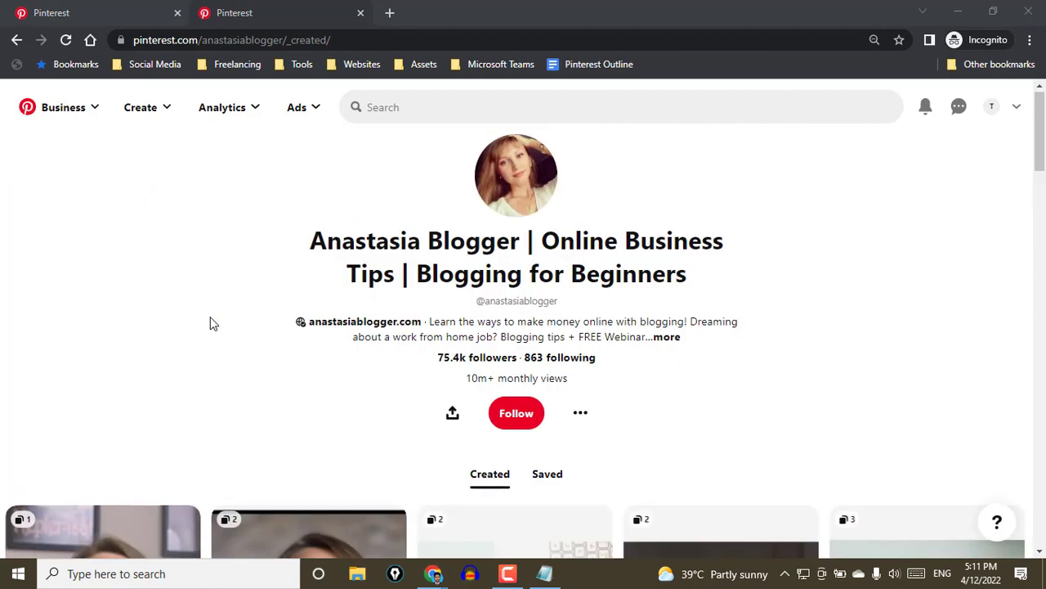
Examine how the blogger's profile title combines the brand name with the keywords "Online Business Tips | Blogging for Beginners"
double_click(316, 242)
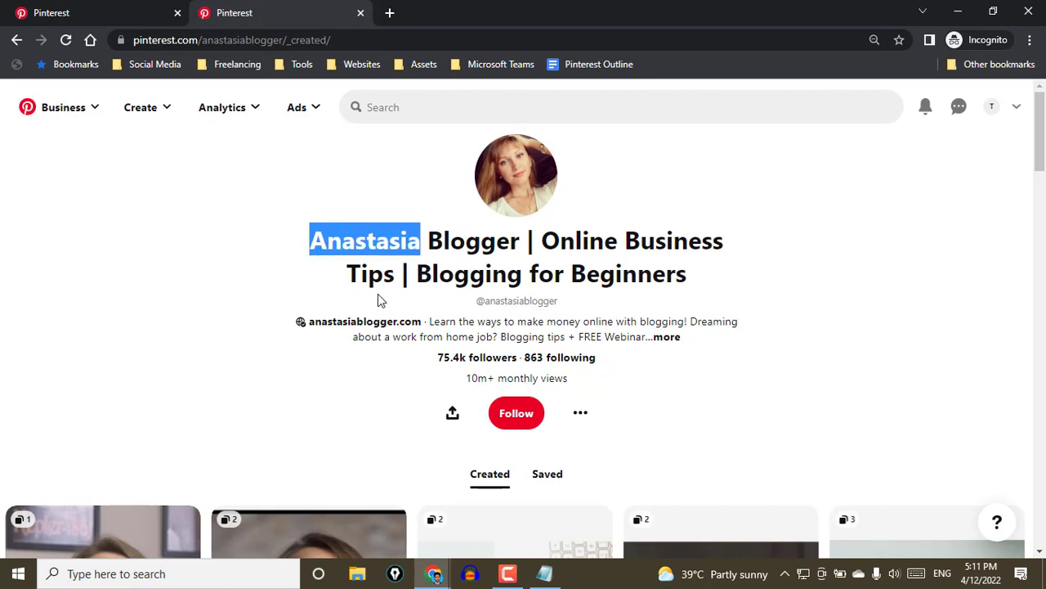
left_click(379, 249)
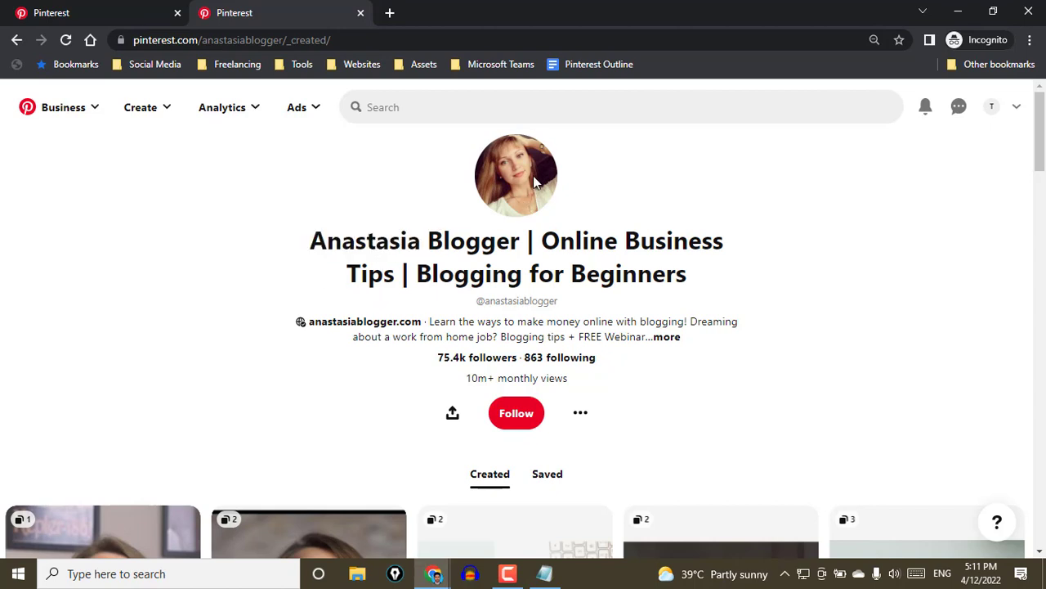
left_click_drag(520, 243, 433, 242)
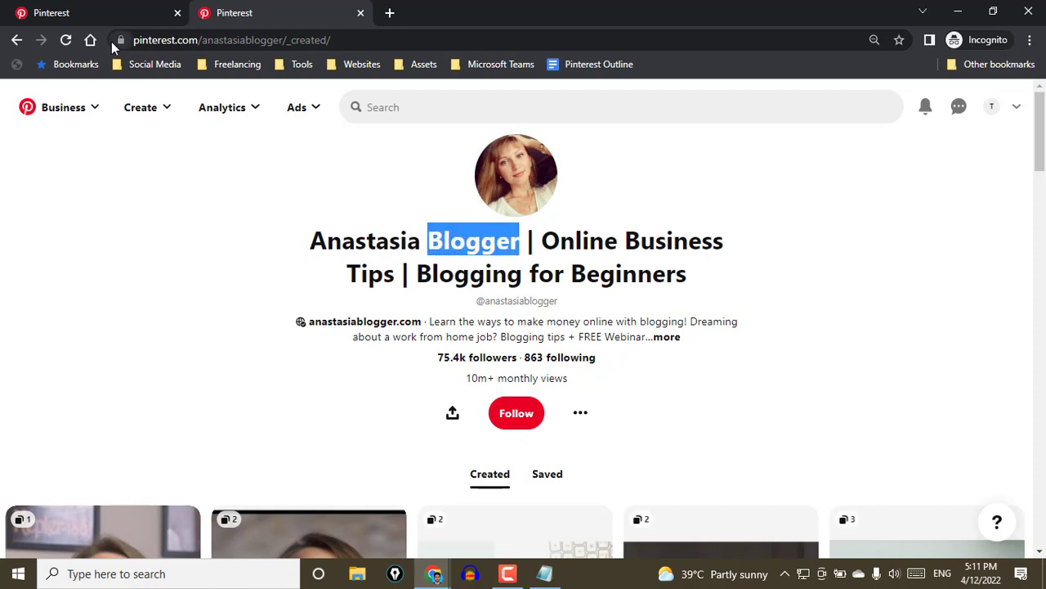
left_click(495, 250)
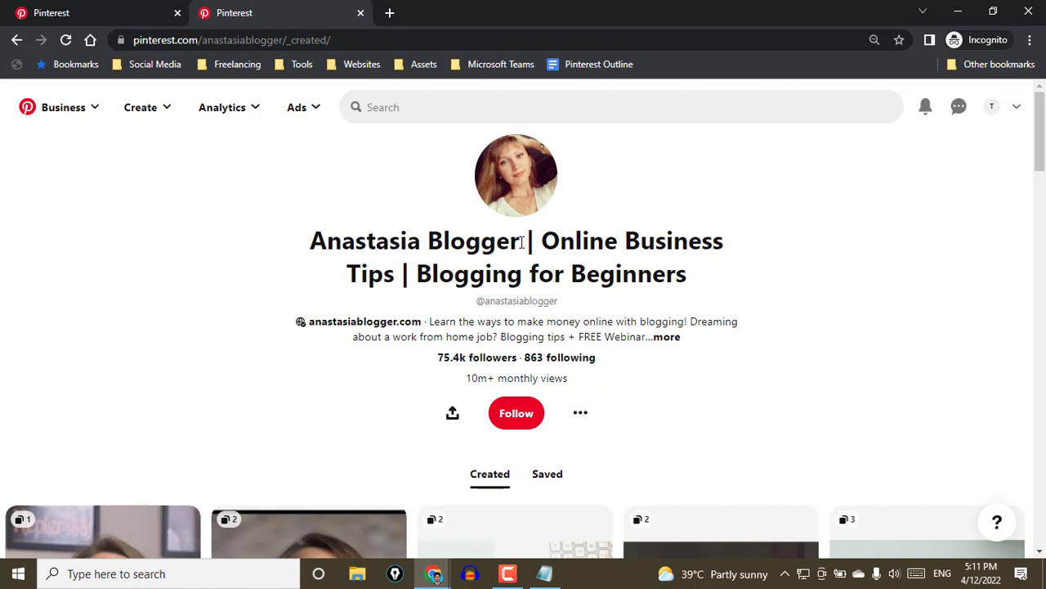
left_click_drag(521, 243, 429, 243)
left_click(429, 245)
left_click_drag(521, 241, 319, 237)
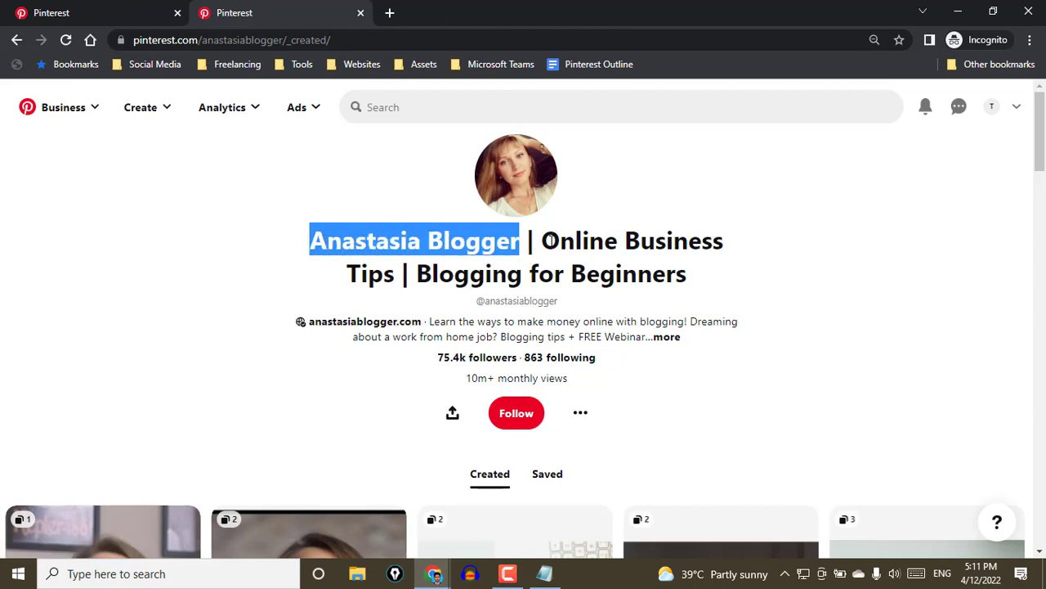
left_click_drag(545, 241, 689, 278)
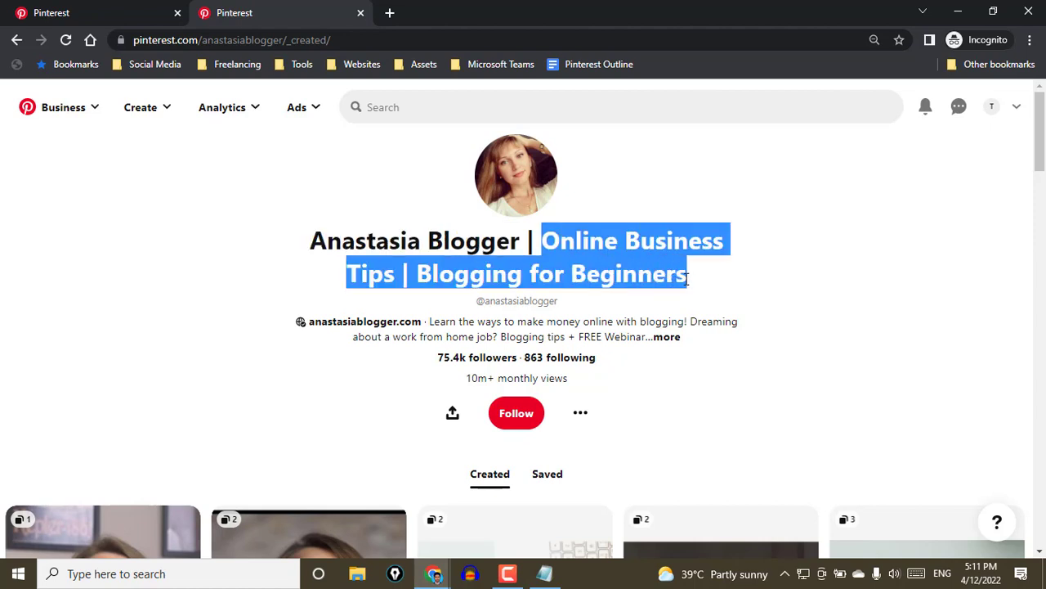
left_click_drag(688, 279, 552, 248)
left_click(550, 236)
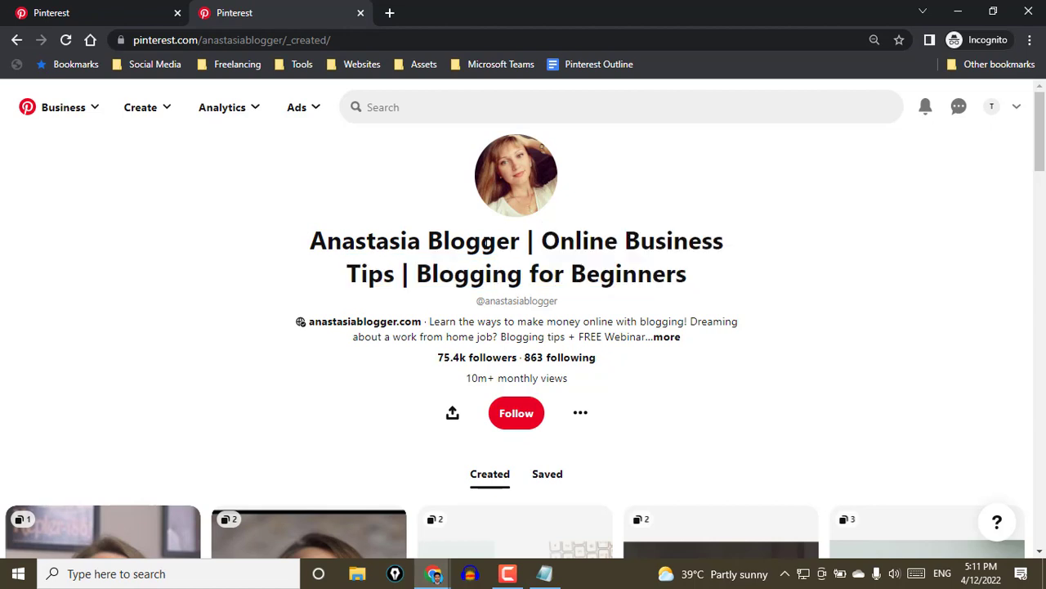
Copy "Online Business Tips" from the profile title, check Pinterest's search suggestions for it, and close the suggestions
left_click_drag(550, 240, 396, 276)
key("ctrl+c")
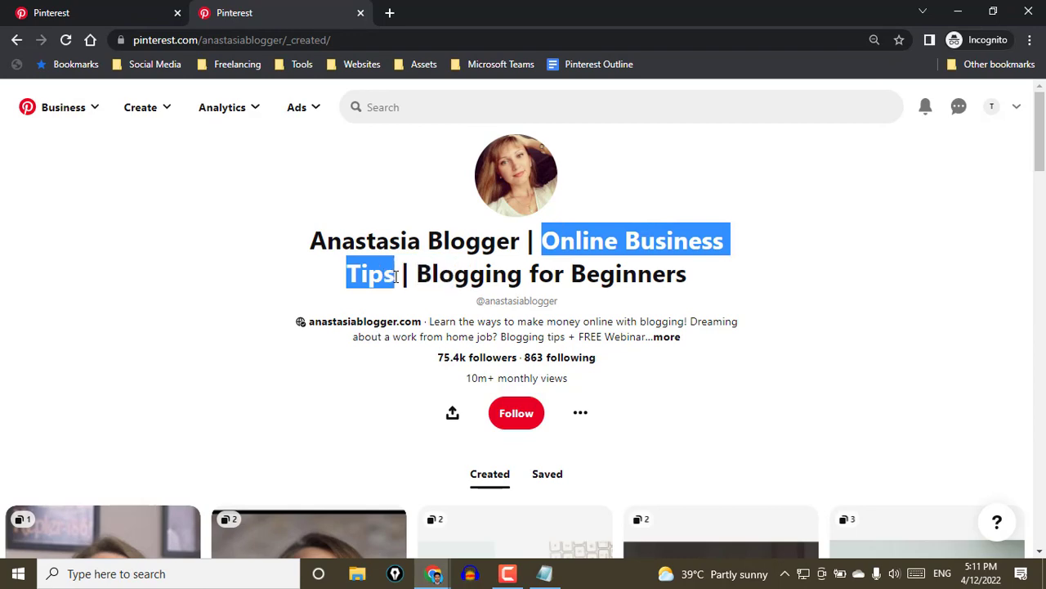
left_click(428, 114)
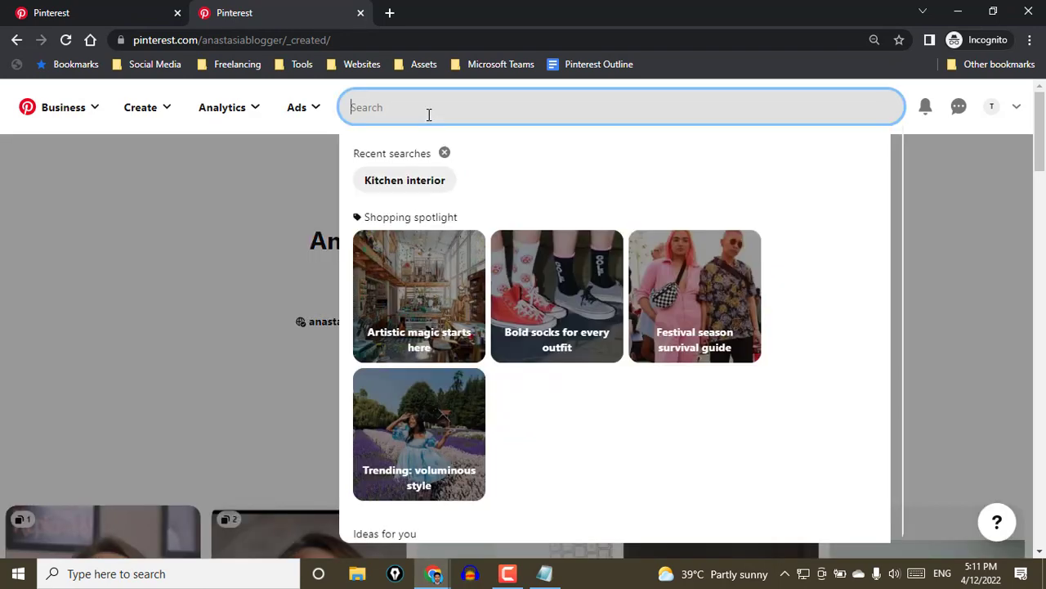
key("ctrl+v")
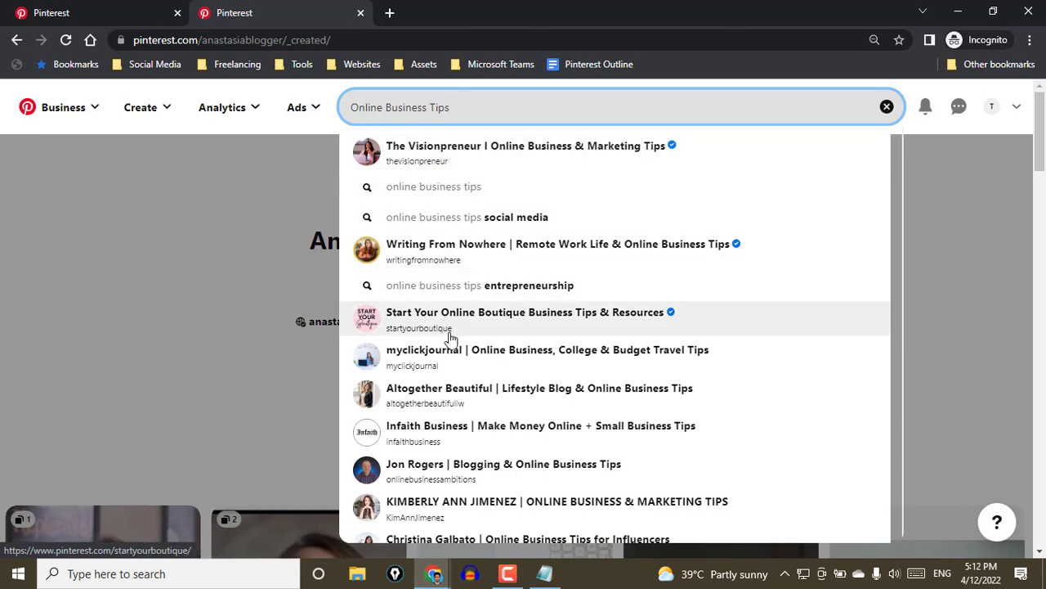
left_click(313, 305)
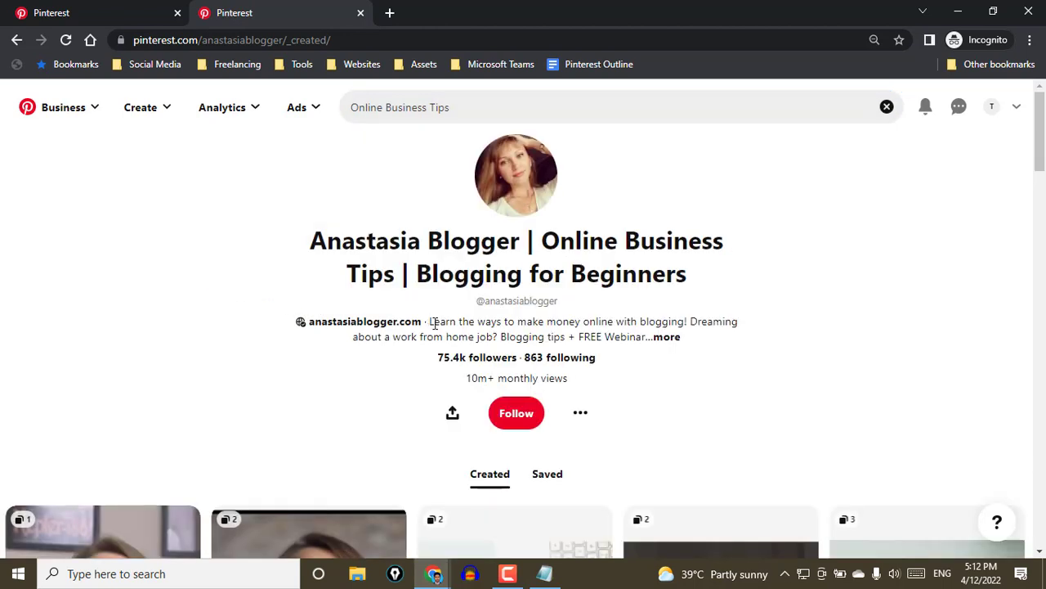
Compare the blogger's bio text with the "Online Business Tips" keyword in the profile title
left_click_drag(429, 325, 647, 335)
left_click_drag(546, 240, 395, 279)
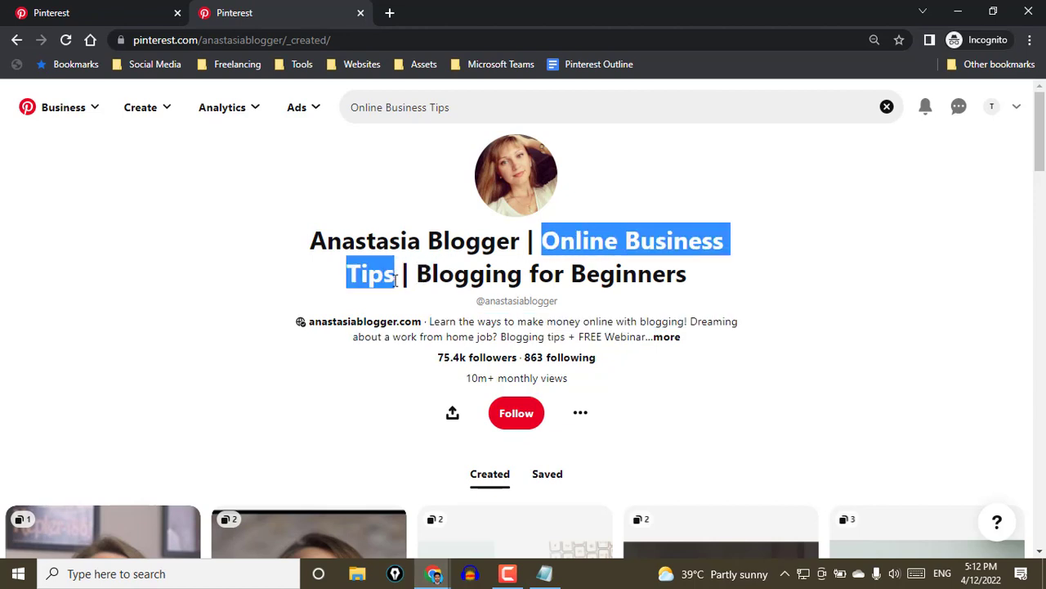
left_click(170, 269)
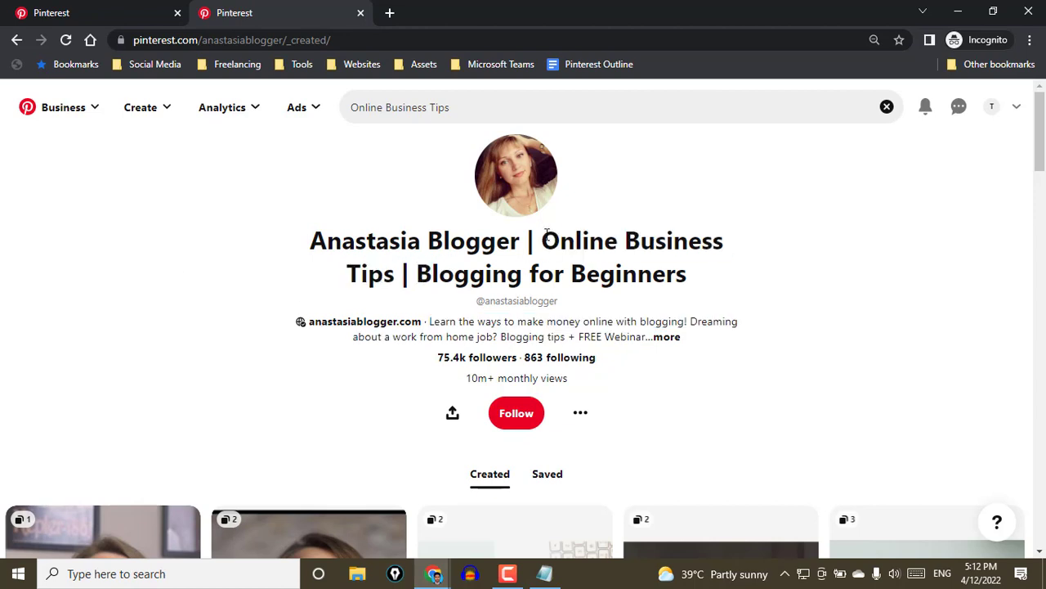
left_click_drag(546, 240, 396, 272)
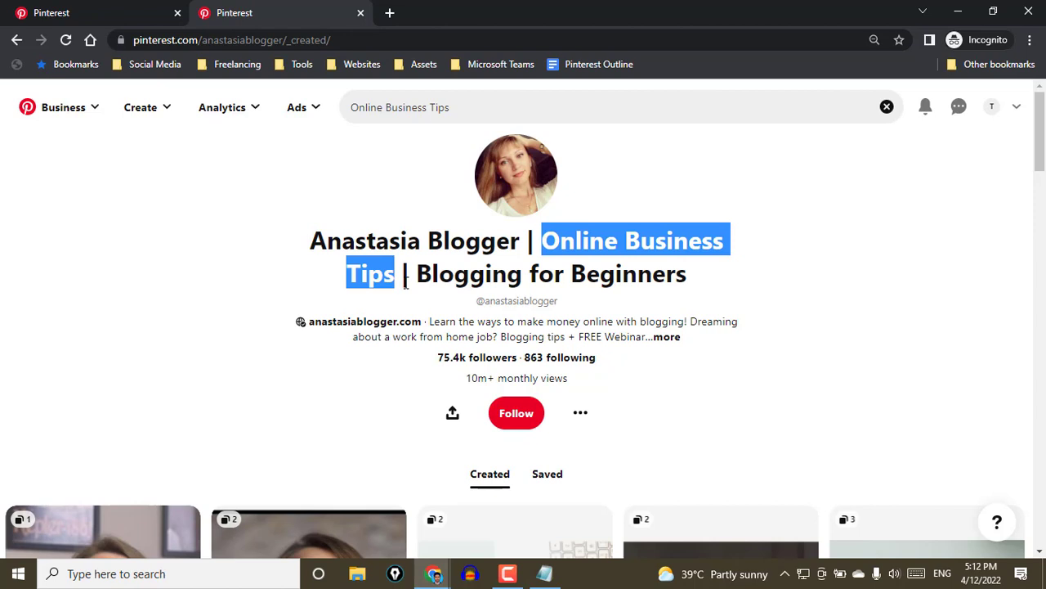
In the public profile settings, set the name to "testing | Online Business Tips | Blogging for Beginners", copying the keywords from the blogger's title
left_click(117, 14)
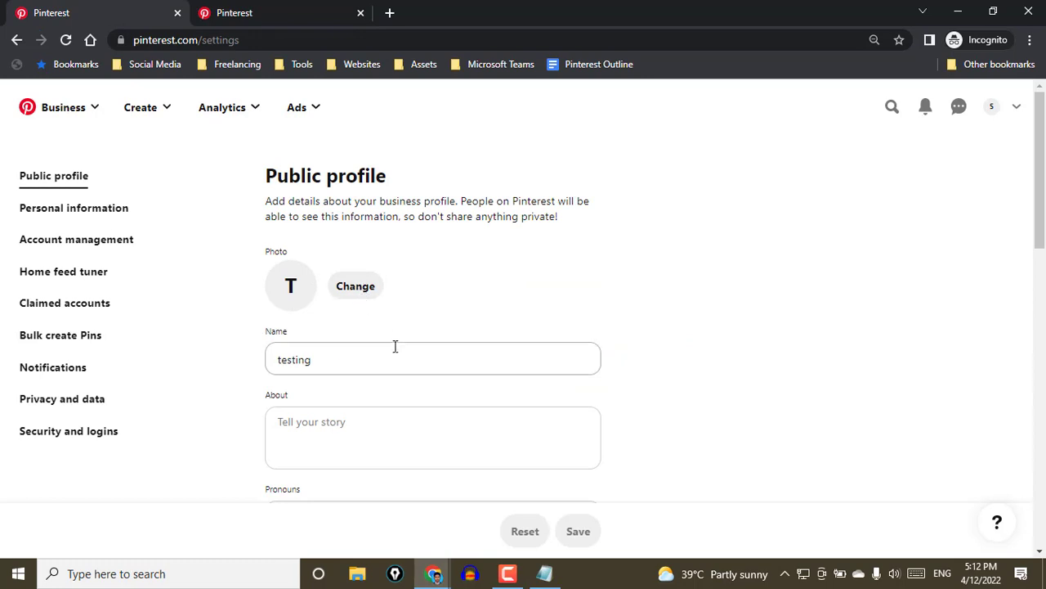
left_click(347, 362)
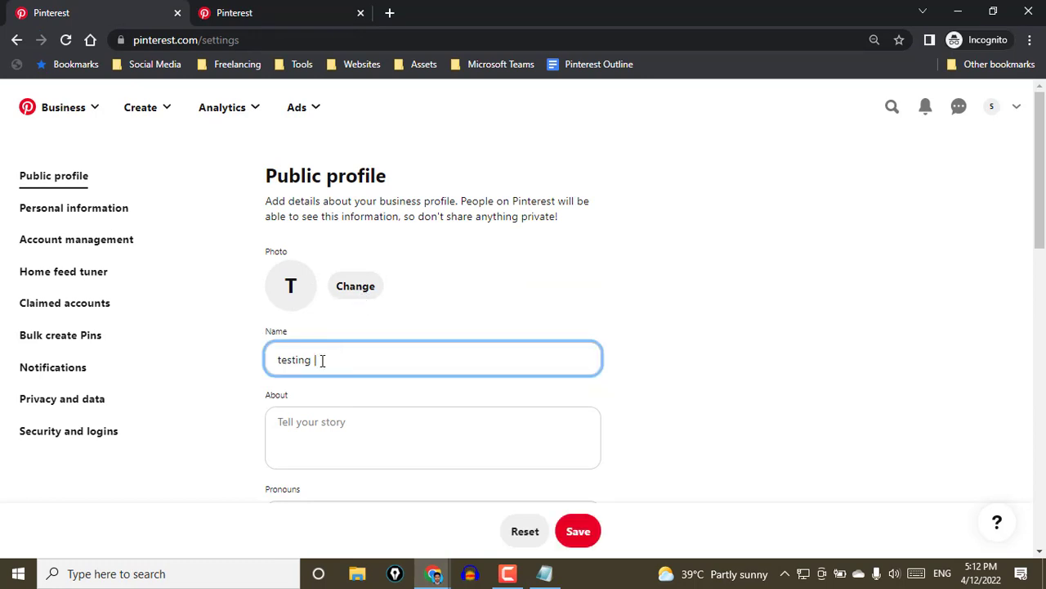
left_click_drag(311, 360, 387, 365)
left_click(245, 10)
left_click_drag(681, 278, 547, 245)
key("ctrl+c")
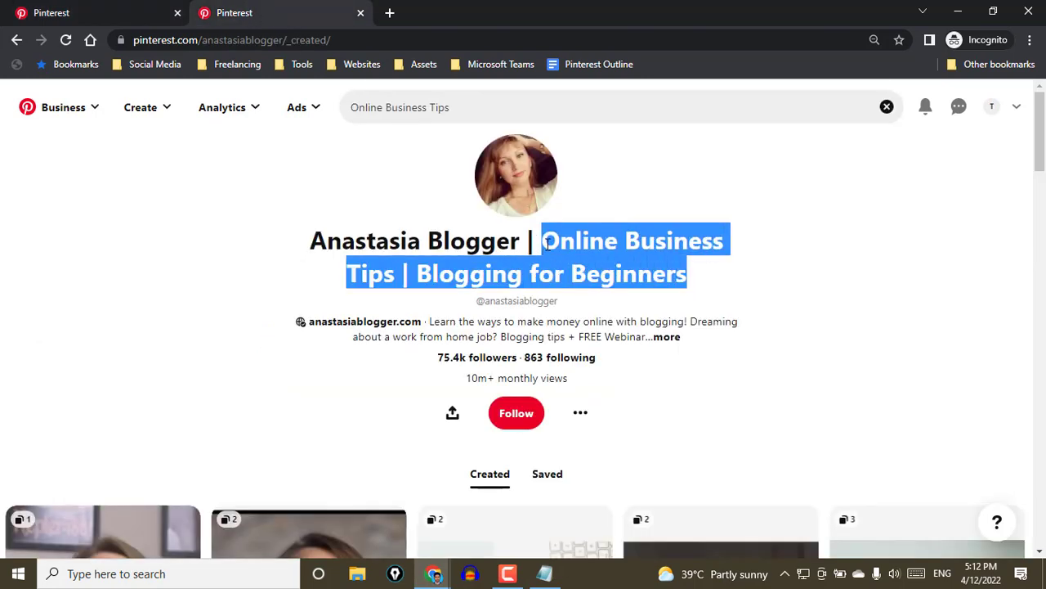
left_click(123, 11)
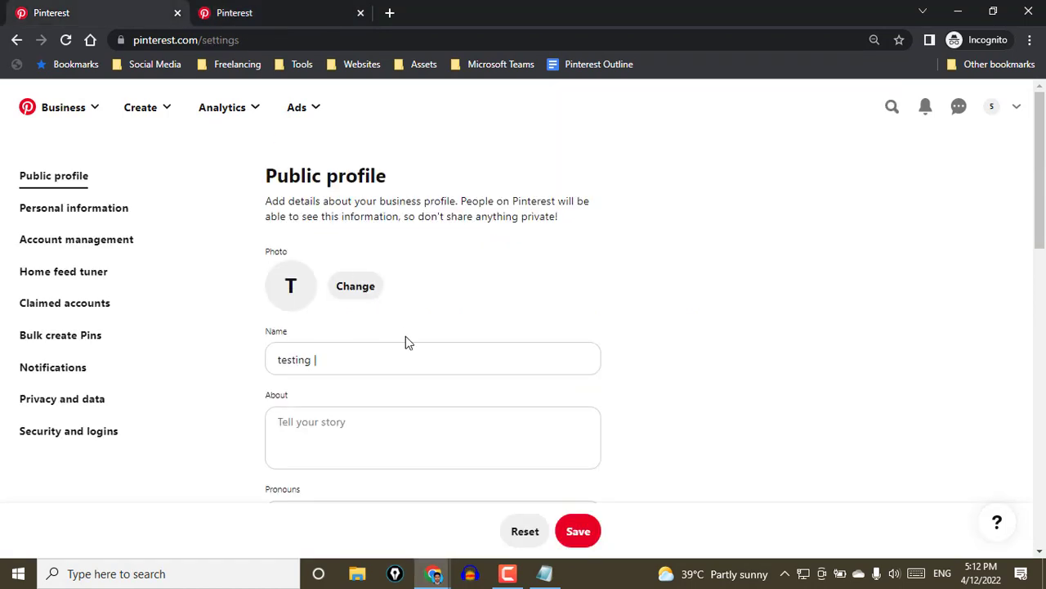
left_click(426, 351)
key("ctrl+v")
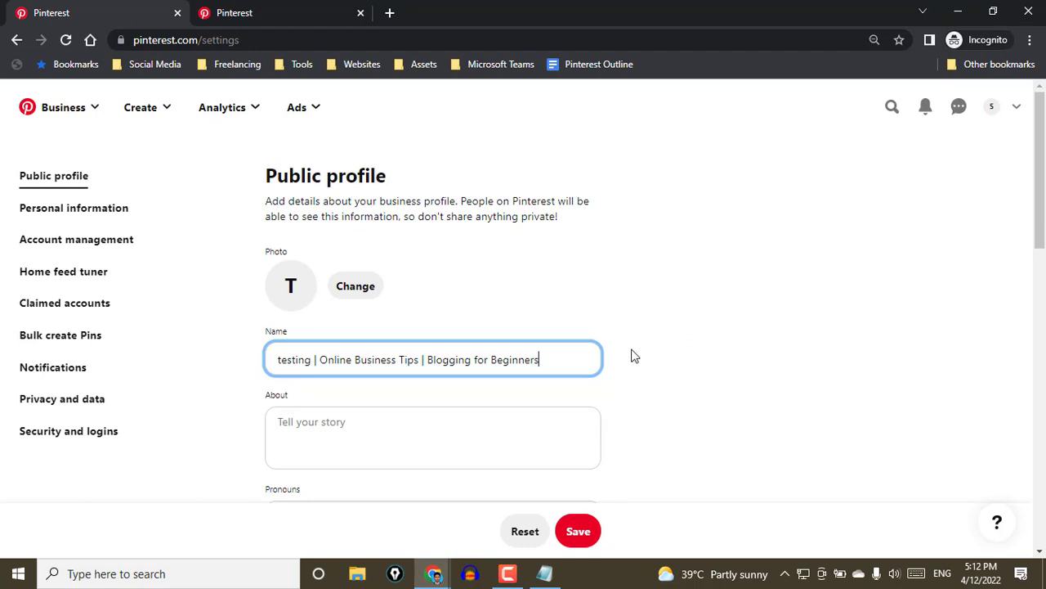
Return to the blogger's profile, expand its full About description, read it through and close it
left_click(249, 15)
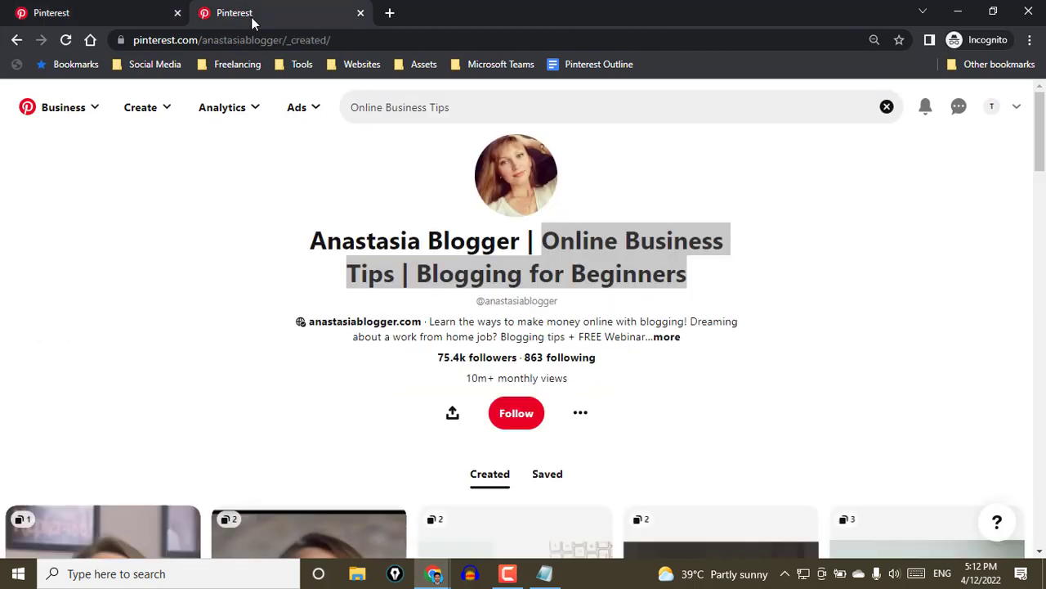
left_click(474, 335)
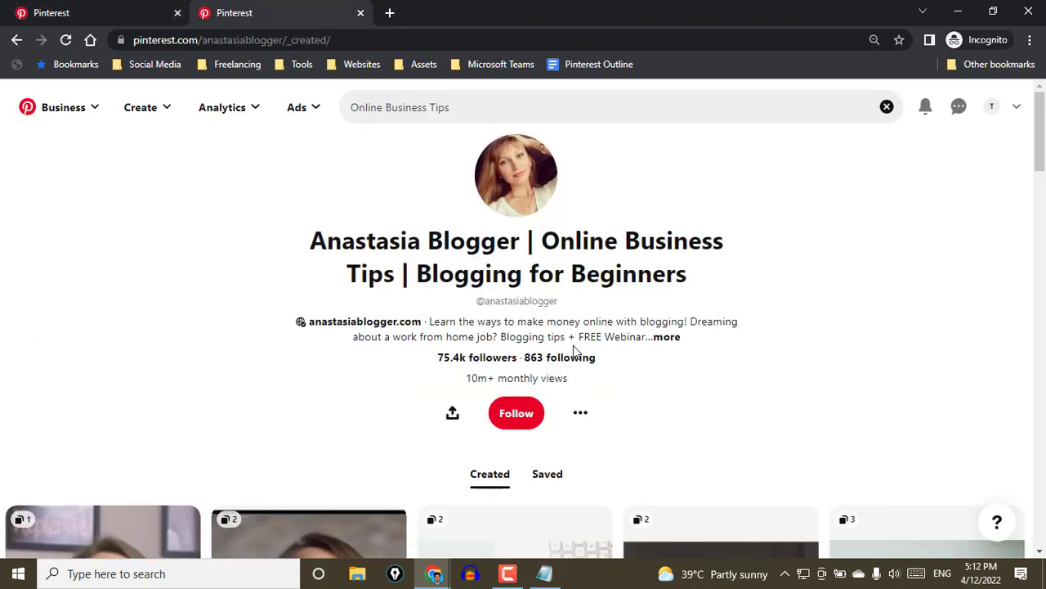
left_click(667, 337)
left_click(708, 165)
left_click(495, 339)
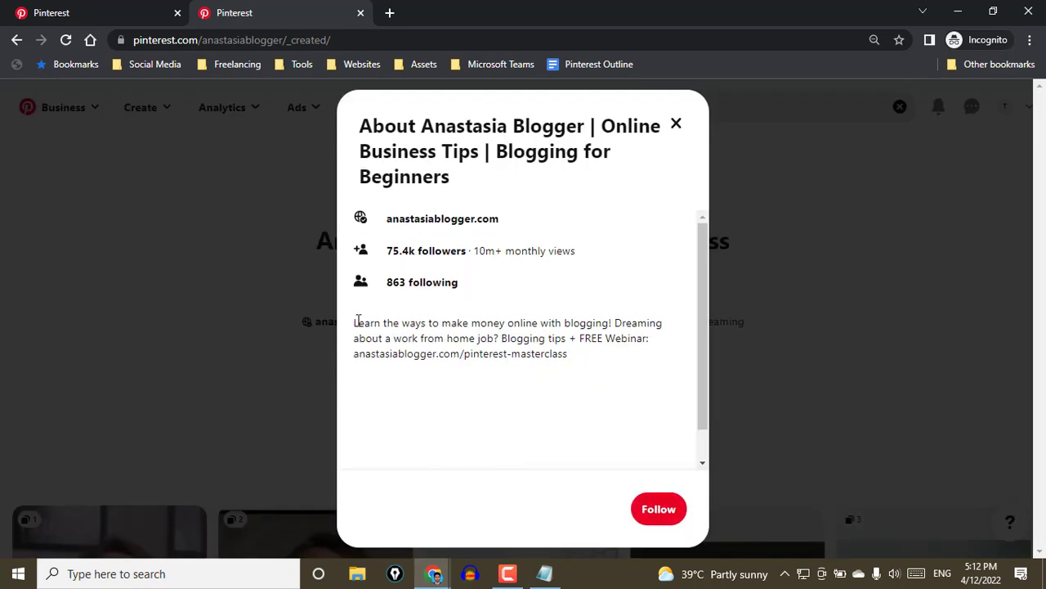
left_click_drag(568, 354, 358, 322)
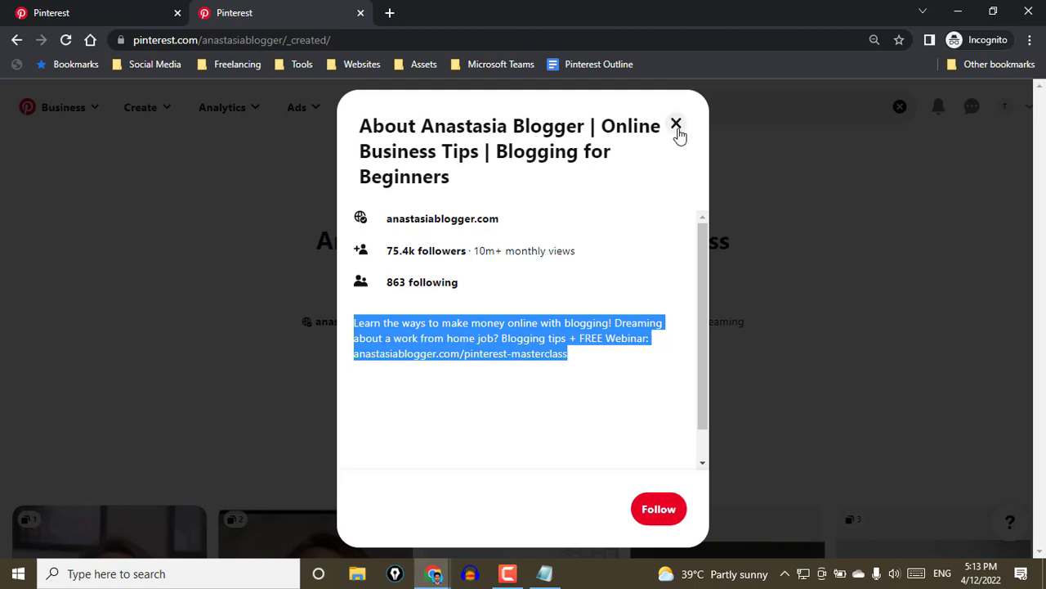
left_click(721, 374)
Copy the blogger's bio, from "Learn the ways to make money online" to "FREE Webinar", into the public profile's About field
left_click(68, 13)
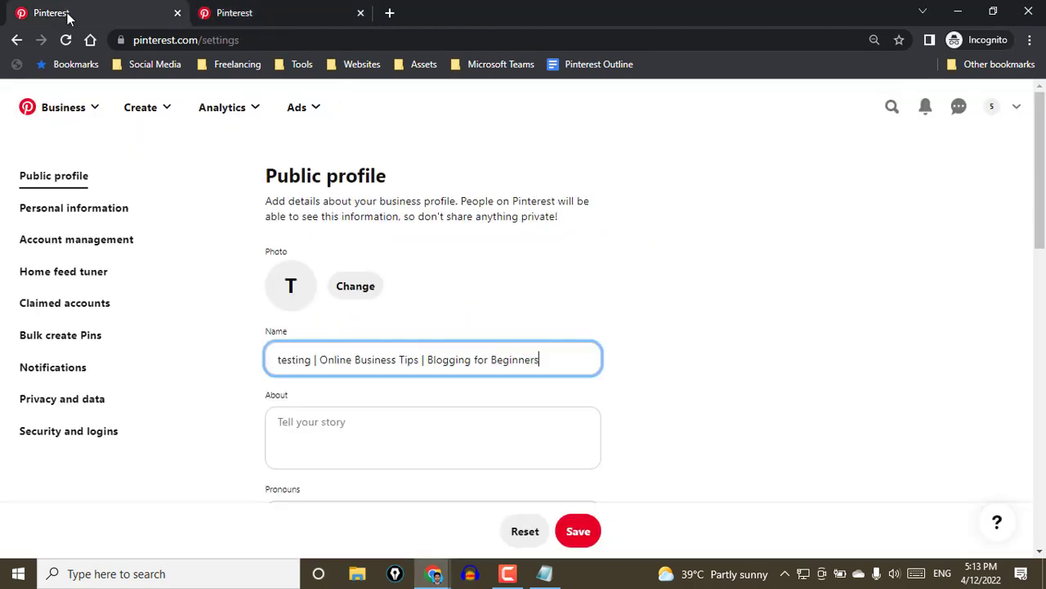
key("ctrl+Tab")
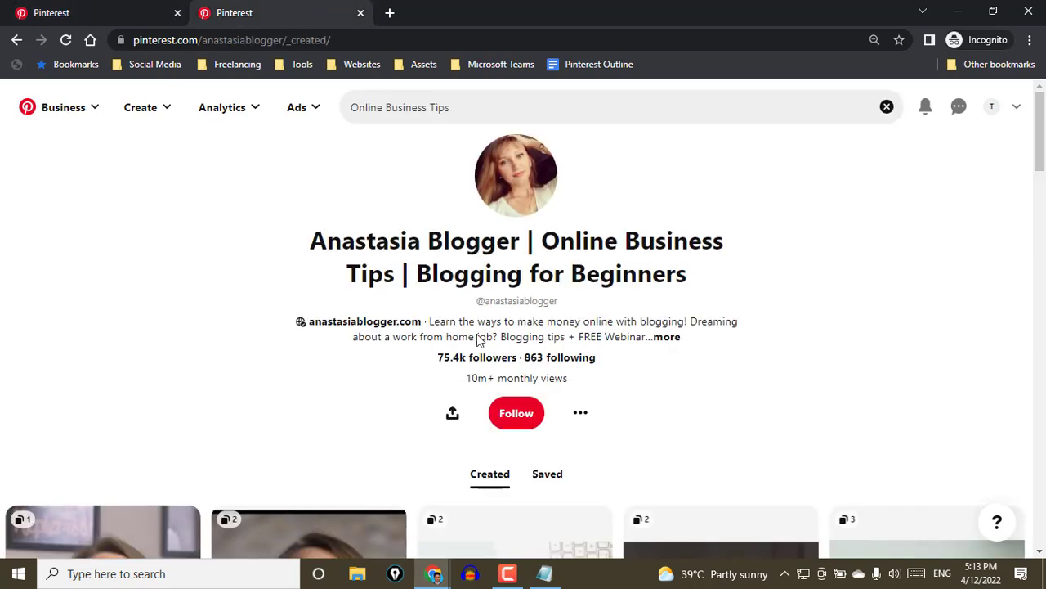
left_click_drag(428, 321, 646, 337)
key("ctrl+c")
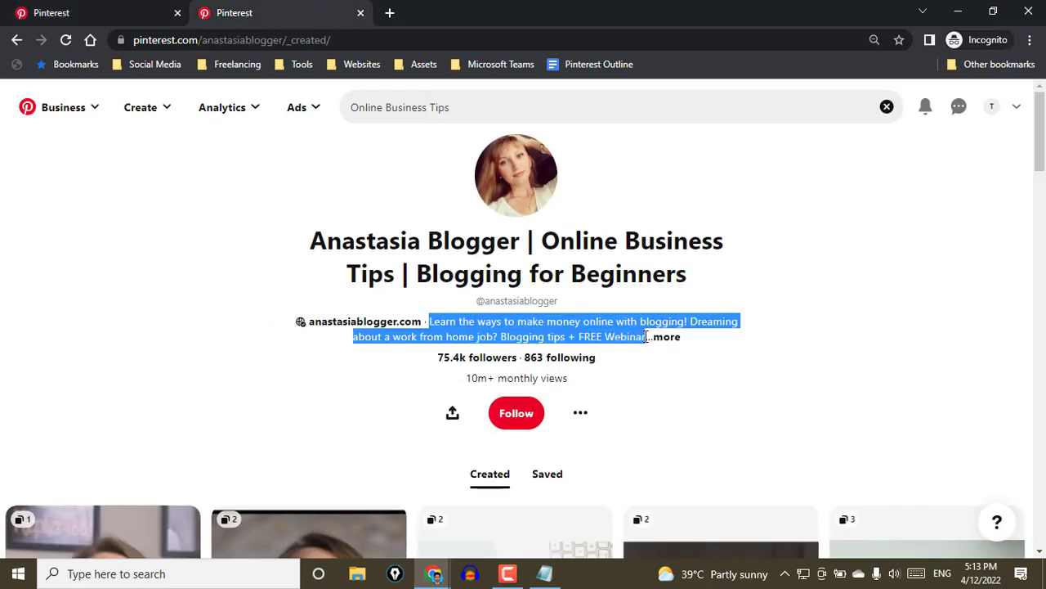
left_click(175, 8)
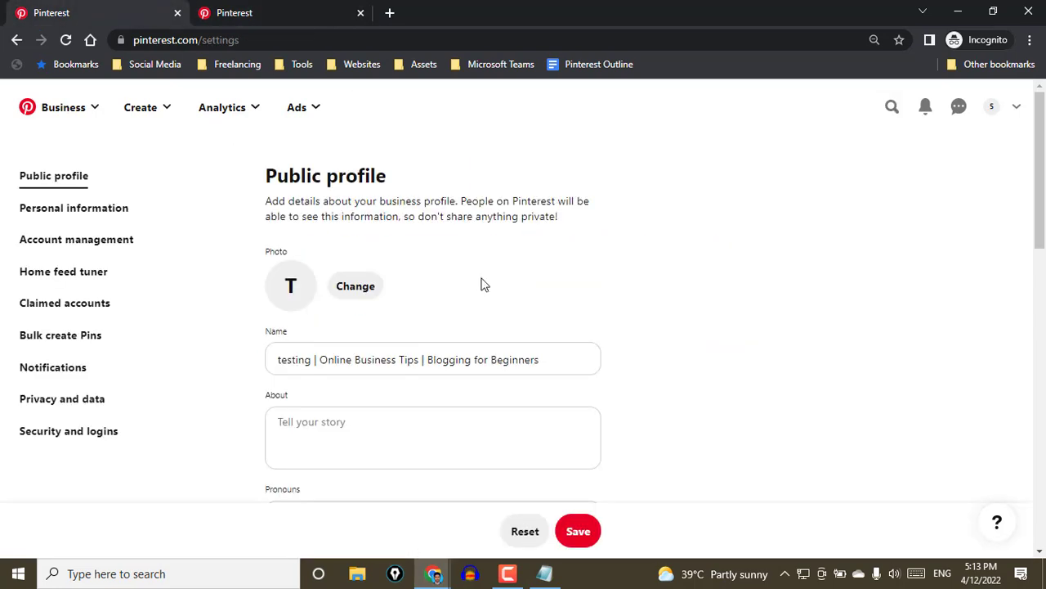
left_click(483, 432)
key("ctrl+v")
left_click(659, 382)
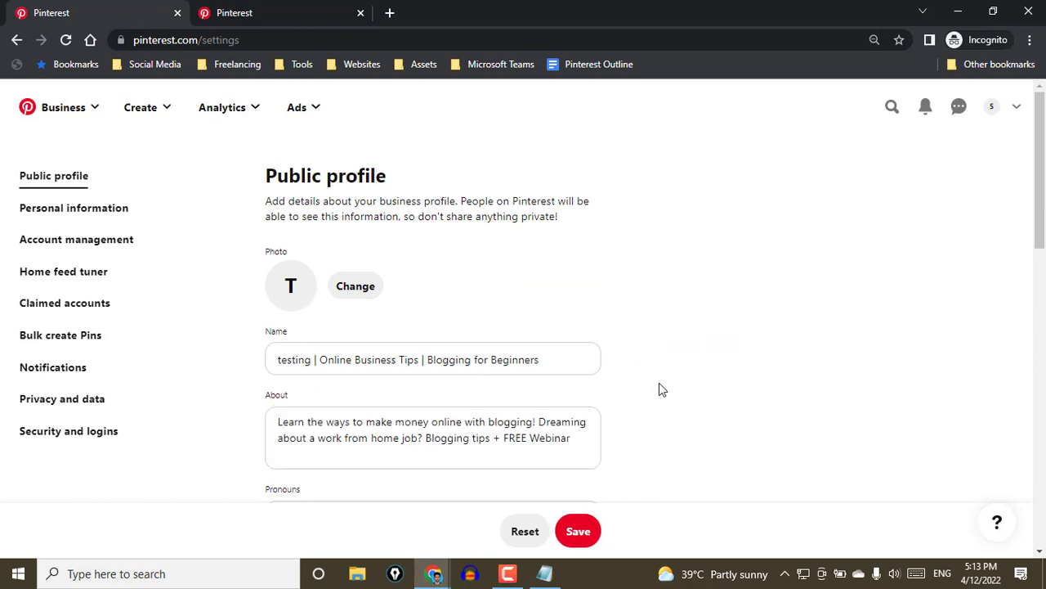
scroll(661, 381, "down", 1)
scroll(659, 372, "down", 2)
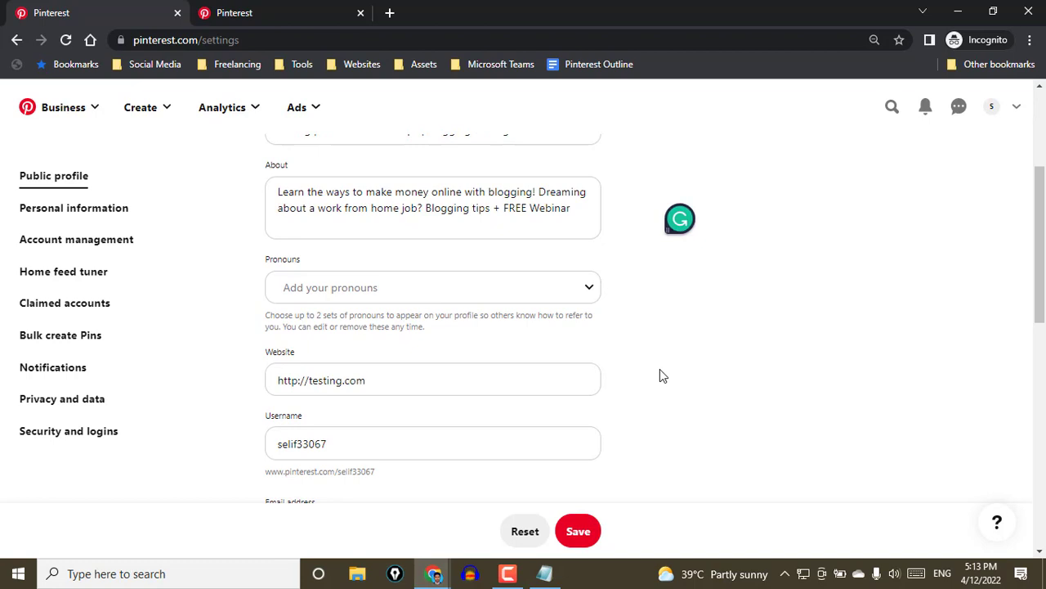
Compare the public profile's Username field with the handle and display name on the blogger's profile
scroll(661, 370, "down", 1)
scroll(662, 375, "down", 2)
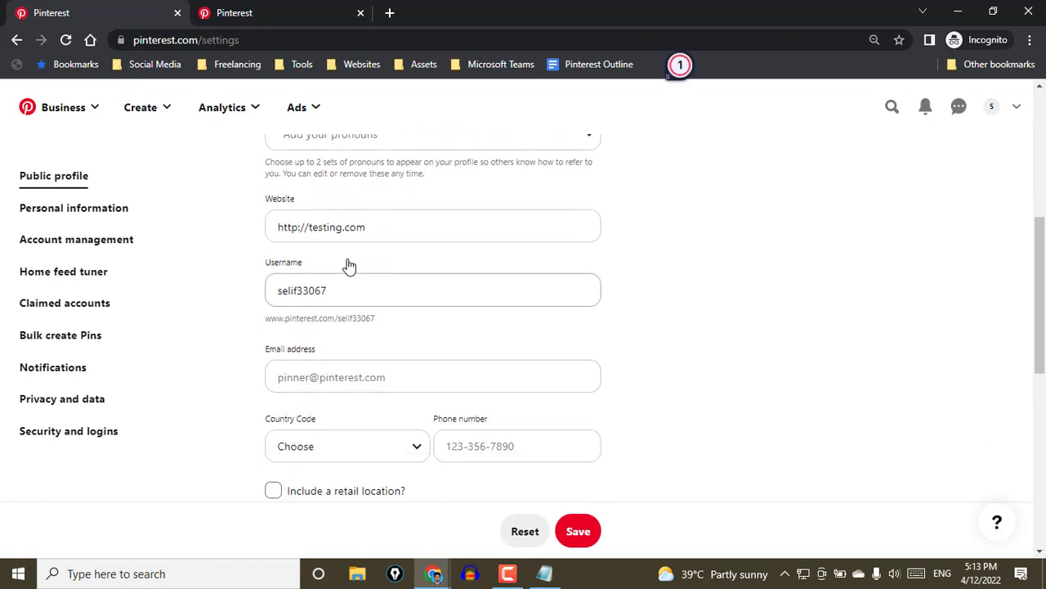
left_click_drag(350, 291, 278, 291)
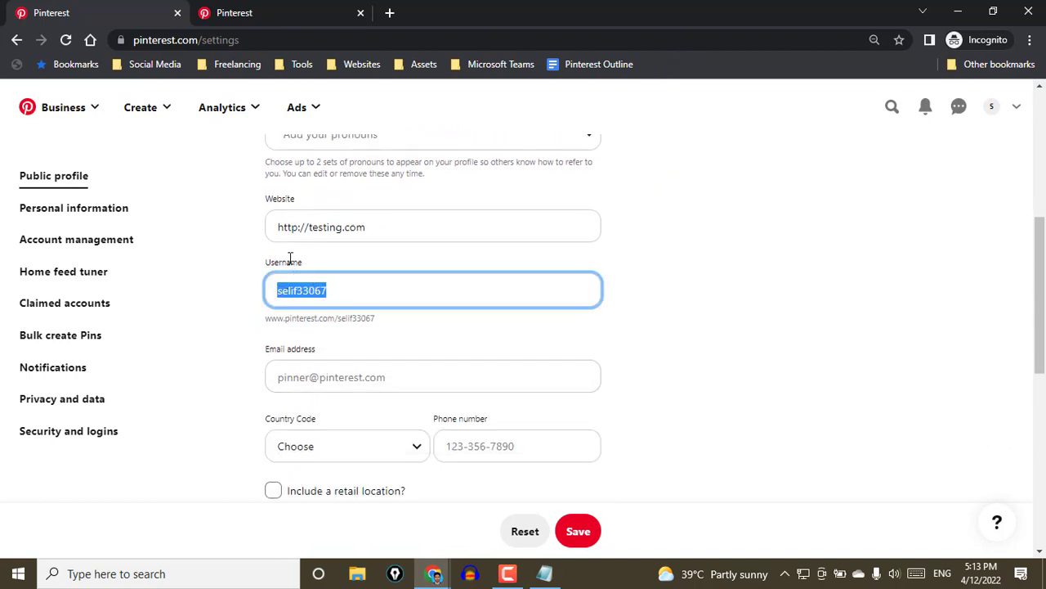
left_click(350, 294)
left_click(238, 8)
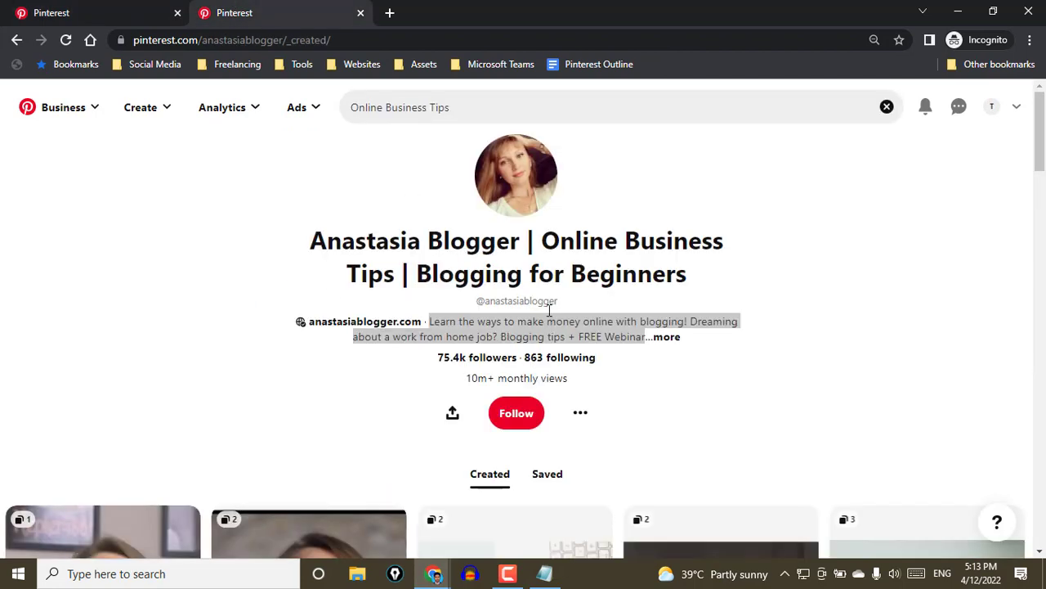
left_click_drag(560, 302, 486, 301)
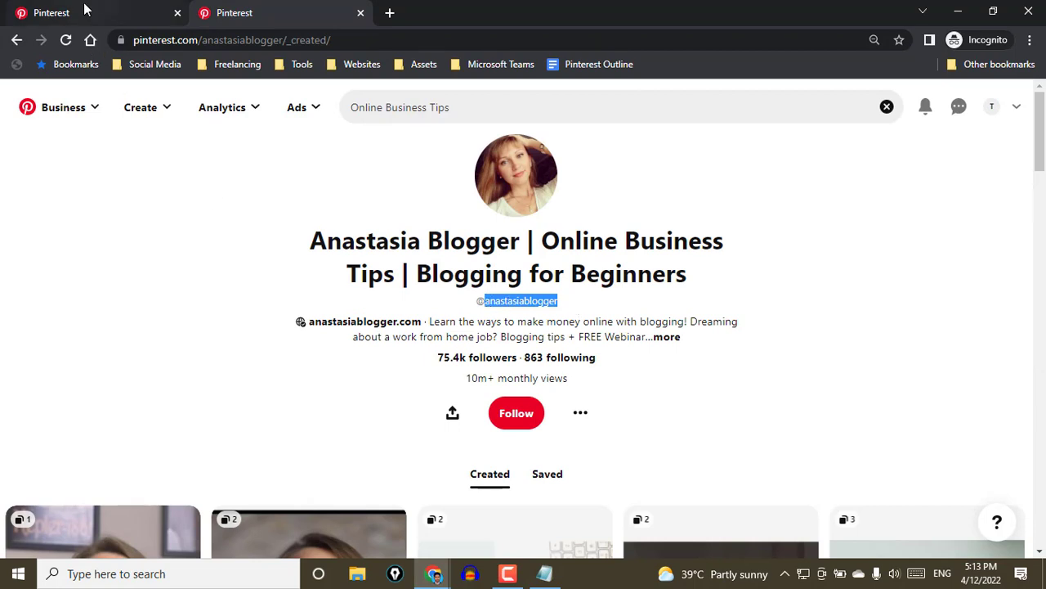
left_click_drag(517, 242, 311, 246)
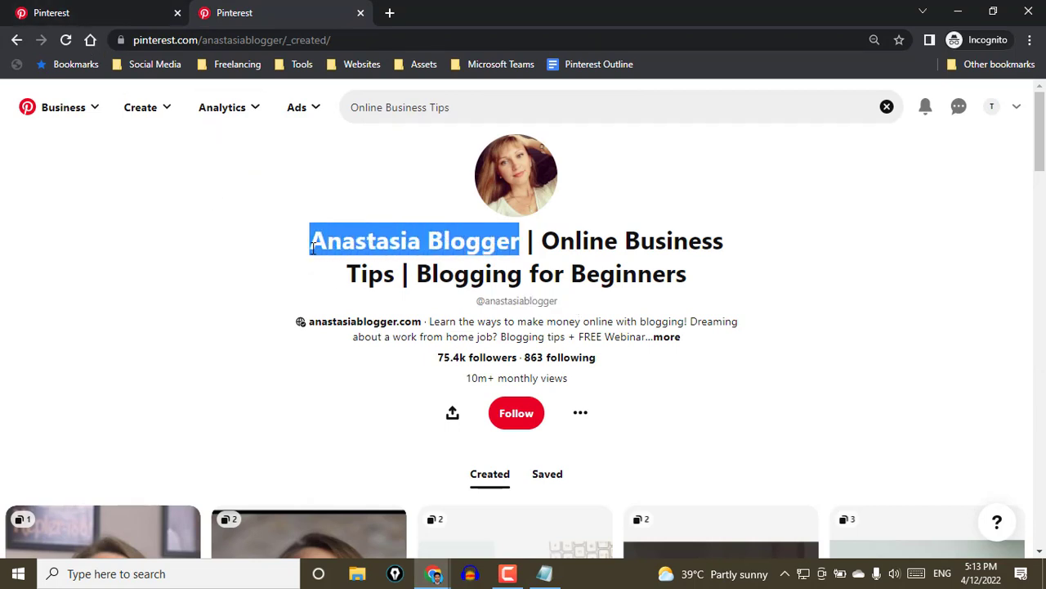
Return to the public profile settings and try to save the profile with the username "testing"
left_click(157, 13)
left_click(386, 277)
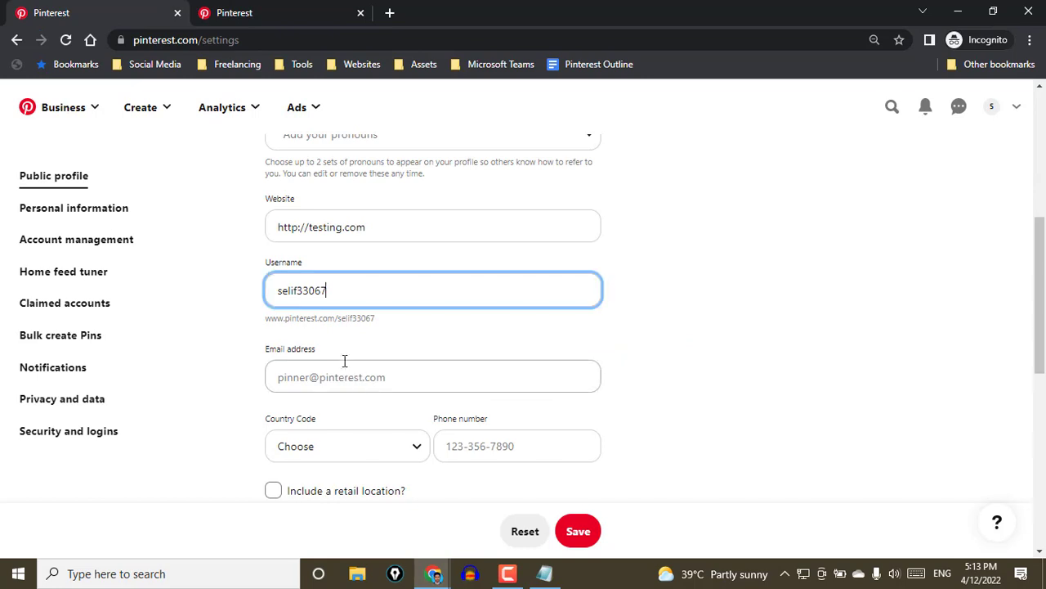
left_click_drag(344, 292, 266, 296)
type("testing")
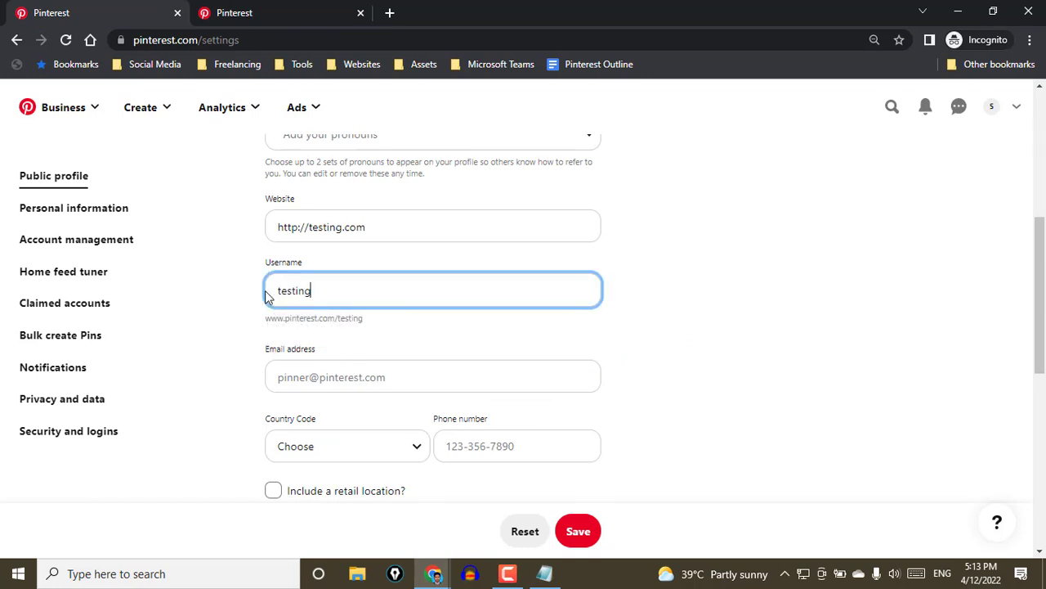
left_click(578, 531)
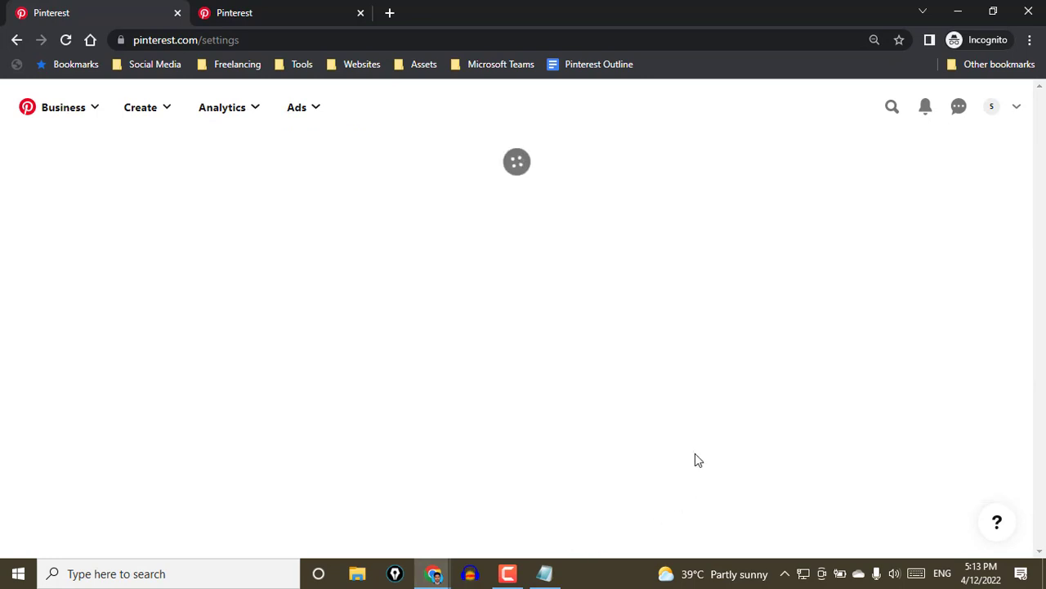
Extend the username to "testingcom" and try to save the public profile
scroll(731, 433, "down", 3)
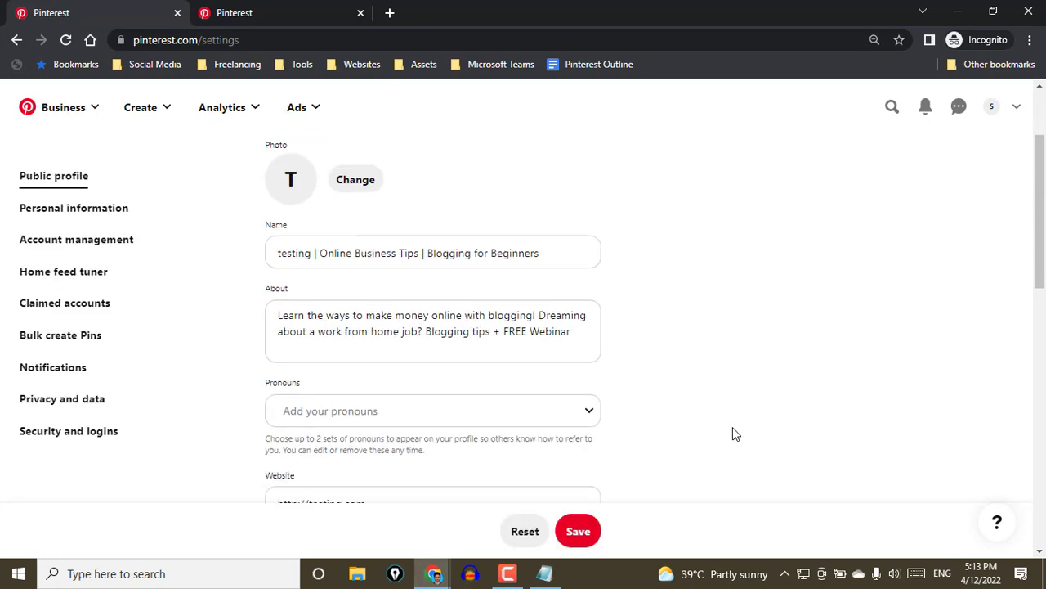
scroll(442, 389, "down", 1)
left_click(339, 397)
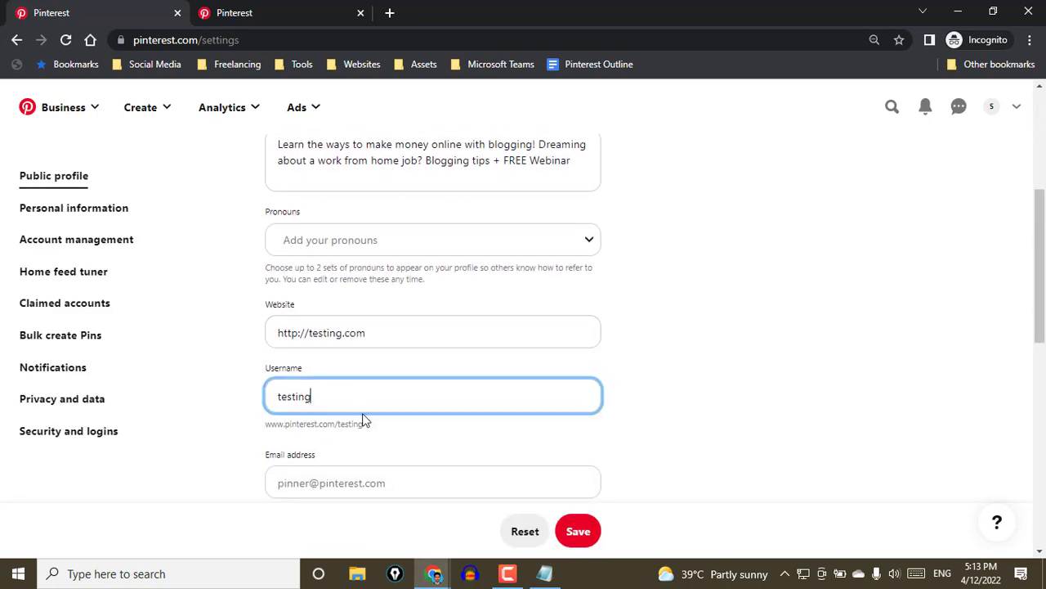
type("com")
left_click(578, 531)
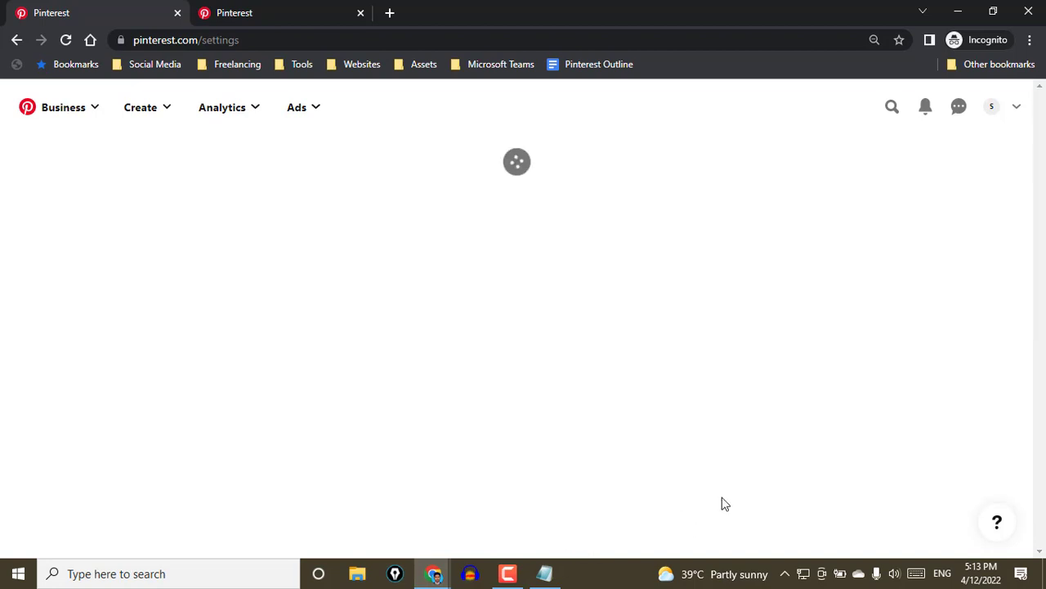
Replace the "com" ending to make the username "testingtestingt" and try to save the public profile
scroll(362, 334, "down", 3)
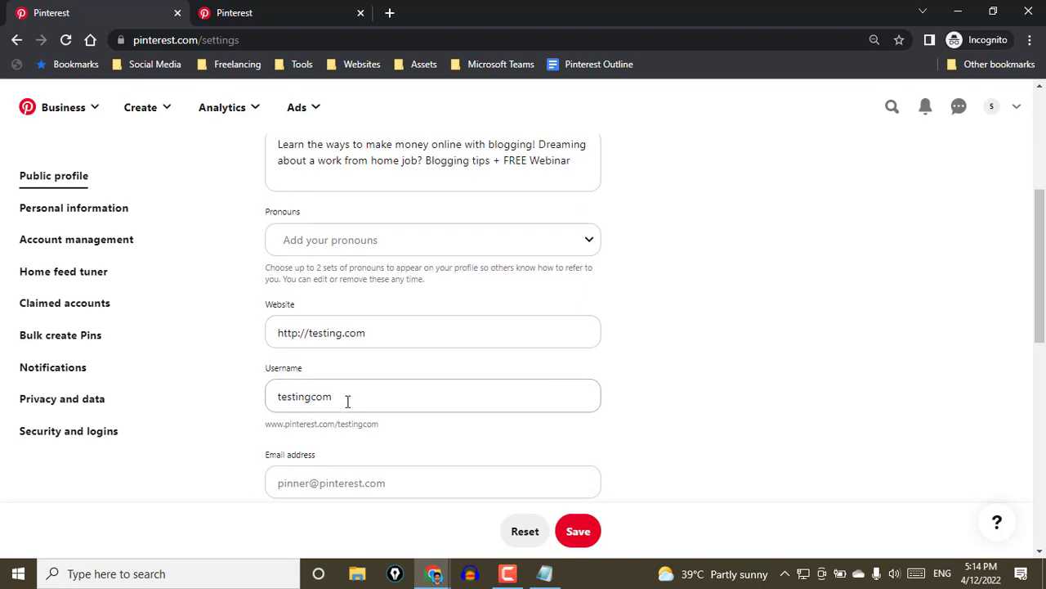
left_click_drag(348, 401, 317, 392)
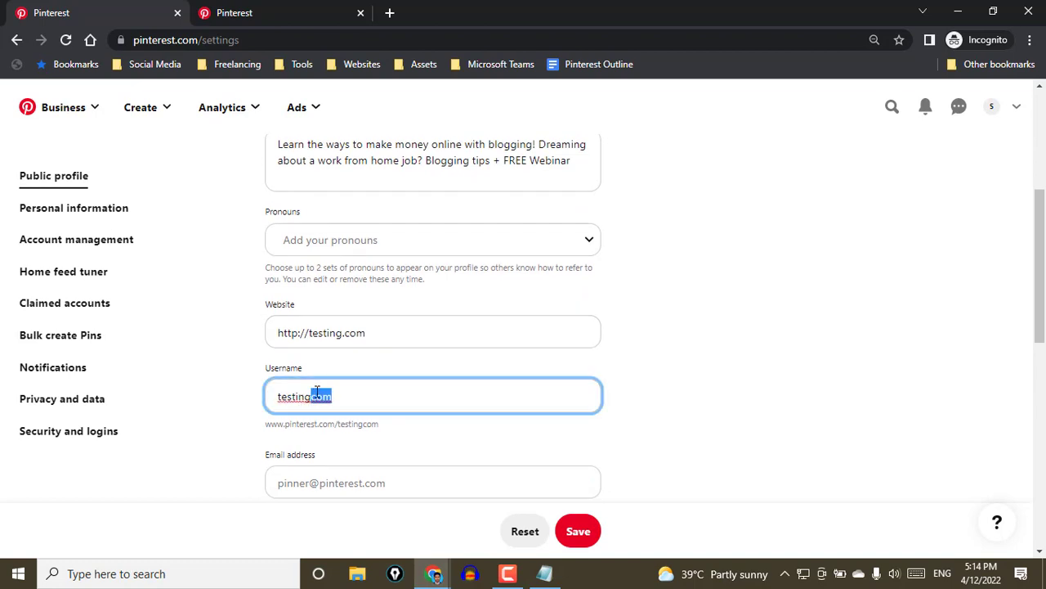
left_click(375, 397)
key("BackSpace")
key("BackSpace")
type("1")
key("BackSpace")
type("testingt")
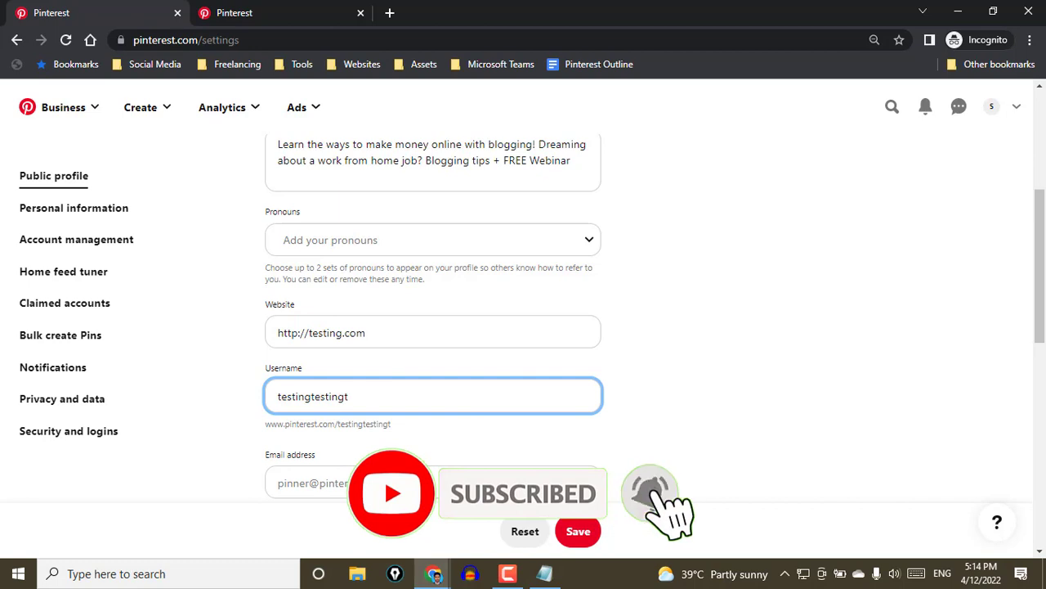
left_click(578, 531)
Shorten the username to "testing1" and try to save the public profile
scroll(683, 517, "down", 3)
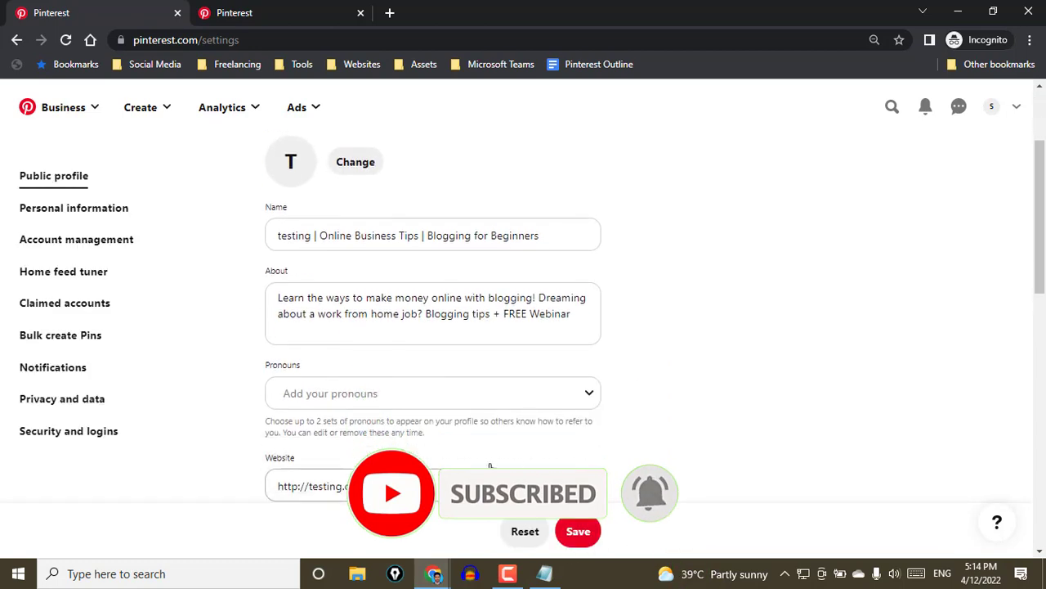
left_click_drag(393, 469, 318, 477)
type("1")
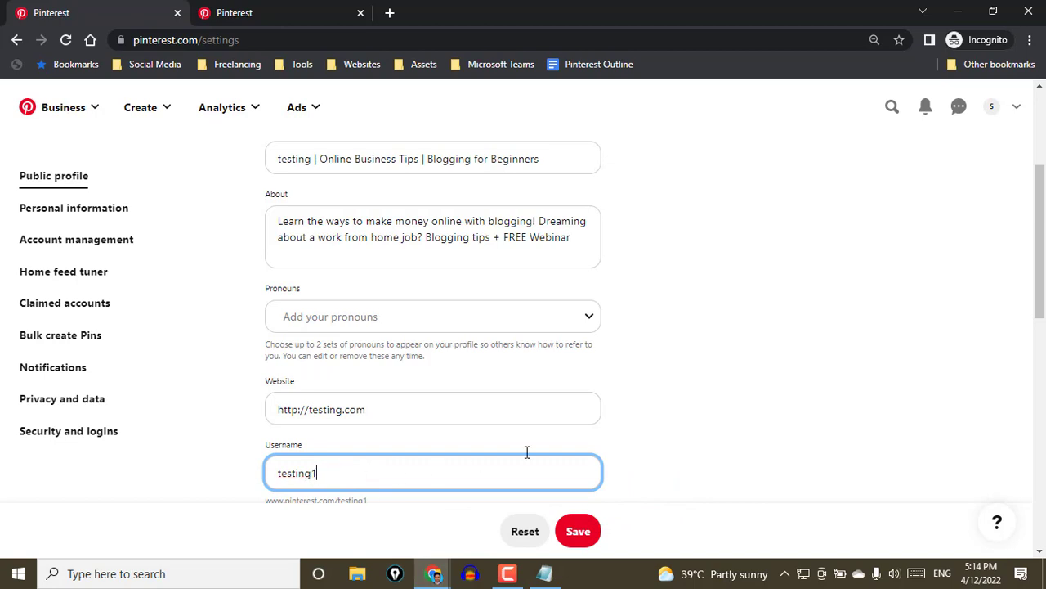
left_click(689, 435)
left_click(580, 532)
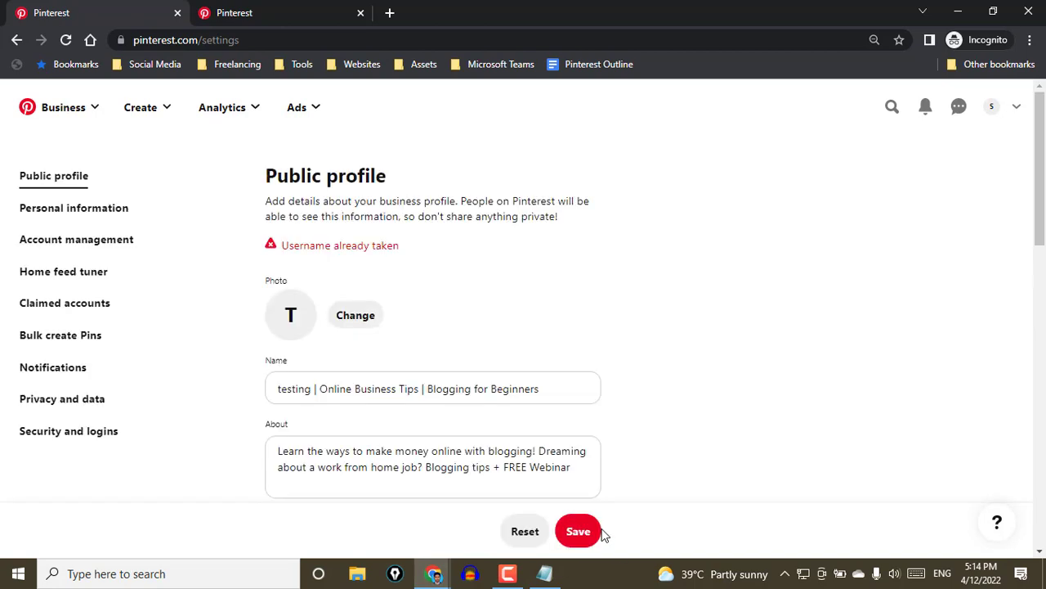
Set the username to "testing11234343" by adding more digits and save the public profile
scroll(367, 425, "down", 2)
scroll(365, 488, "down", 2)
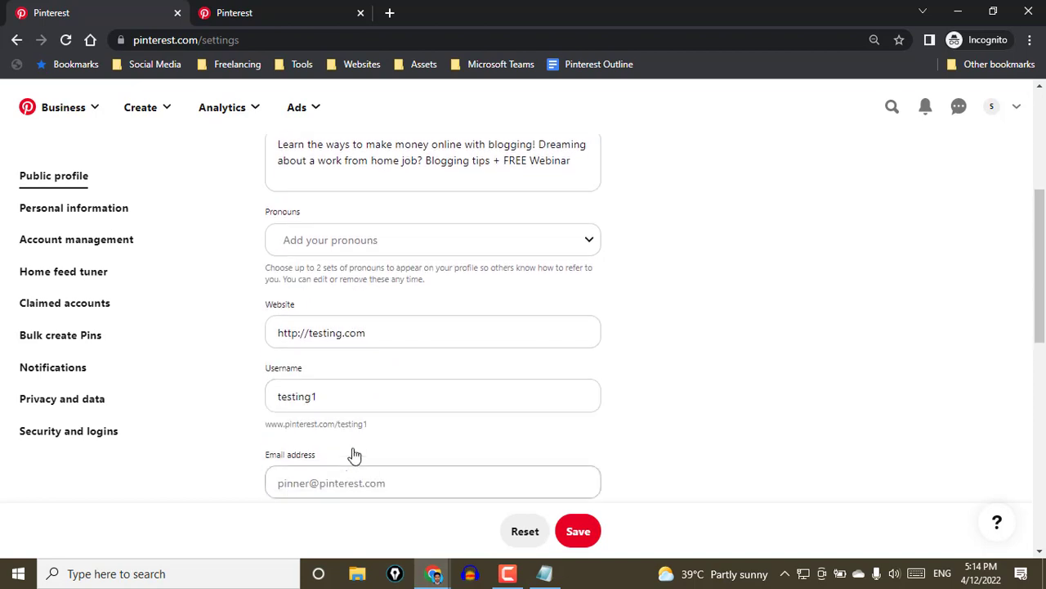
left_click(353, 397)
type("1234340")
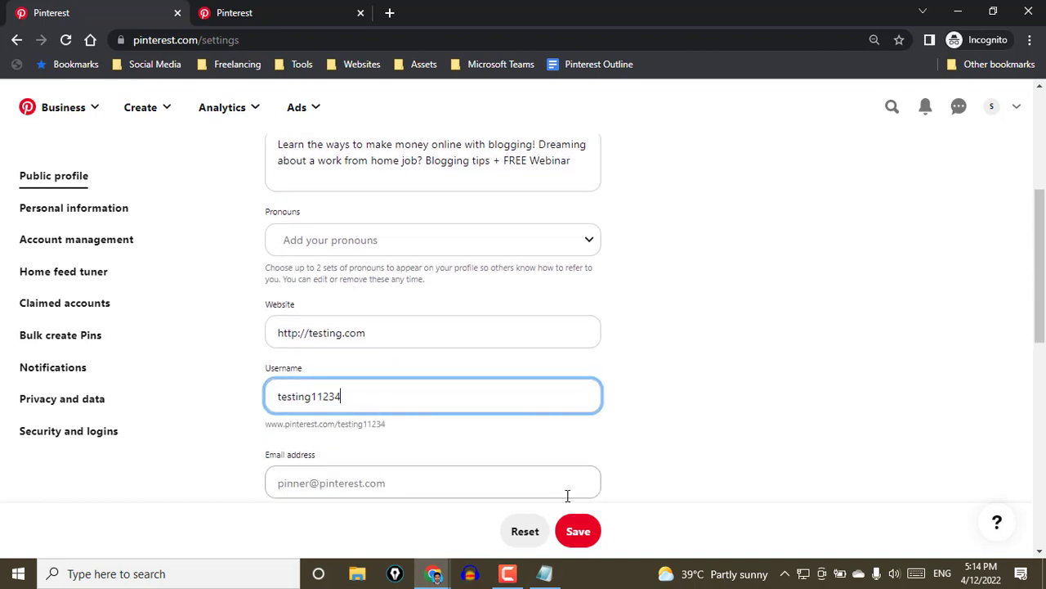
left_click(577, 531)
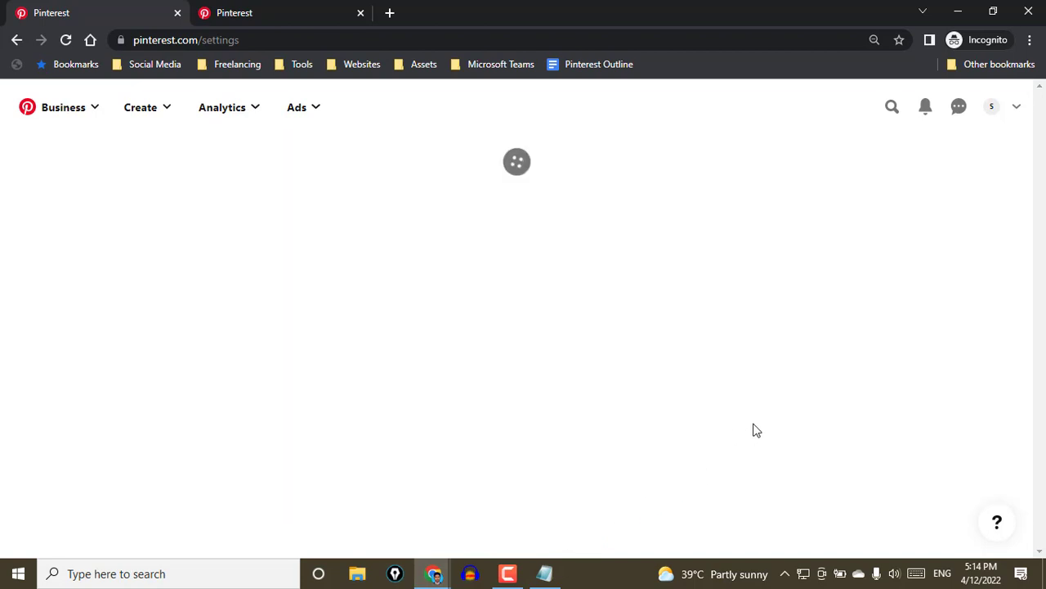
Review the public profile's username, email, phone, retail location and address fields
scroll(752, 430, "down", 3)
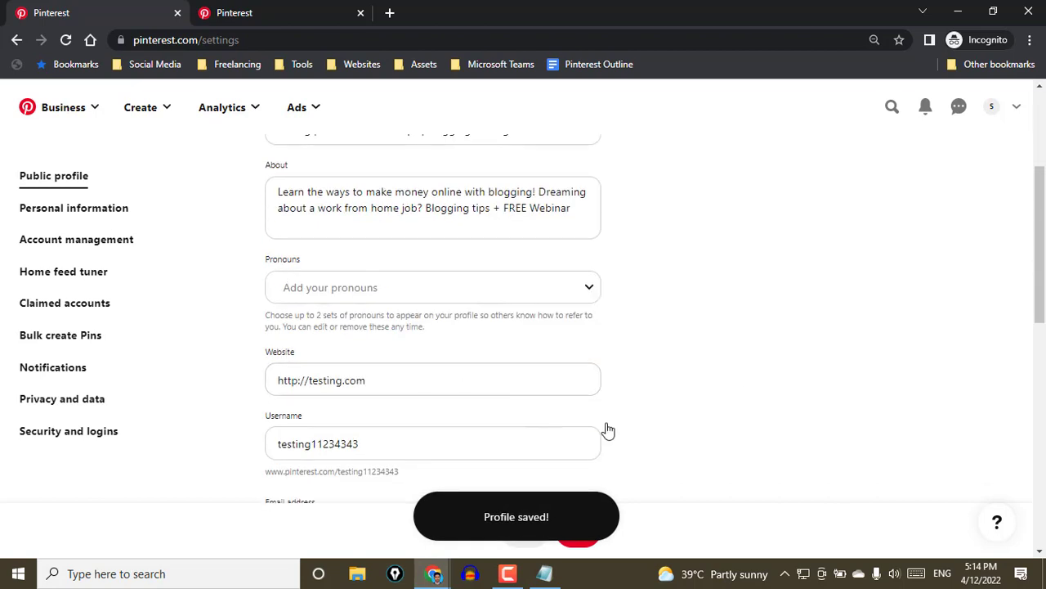
scroll(728, 444, "down", 3)
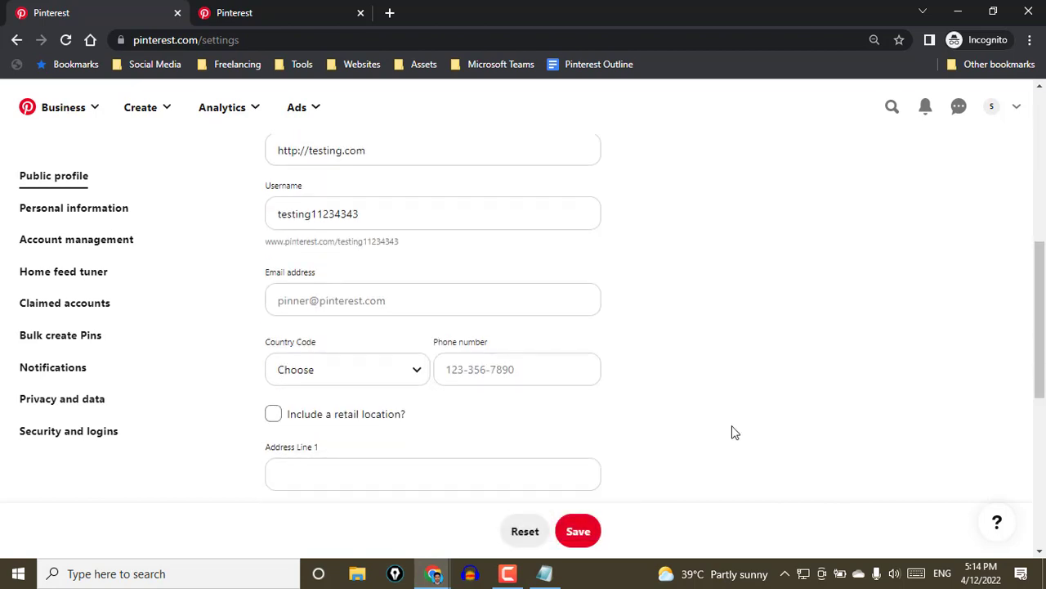
scroll(731, 433, "down", 3)
scroll(435, 360, "down", 3)
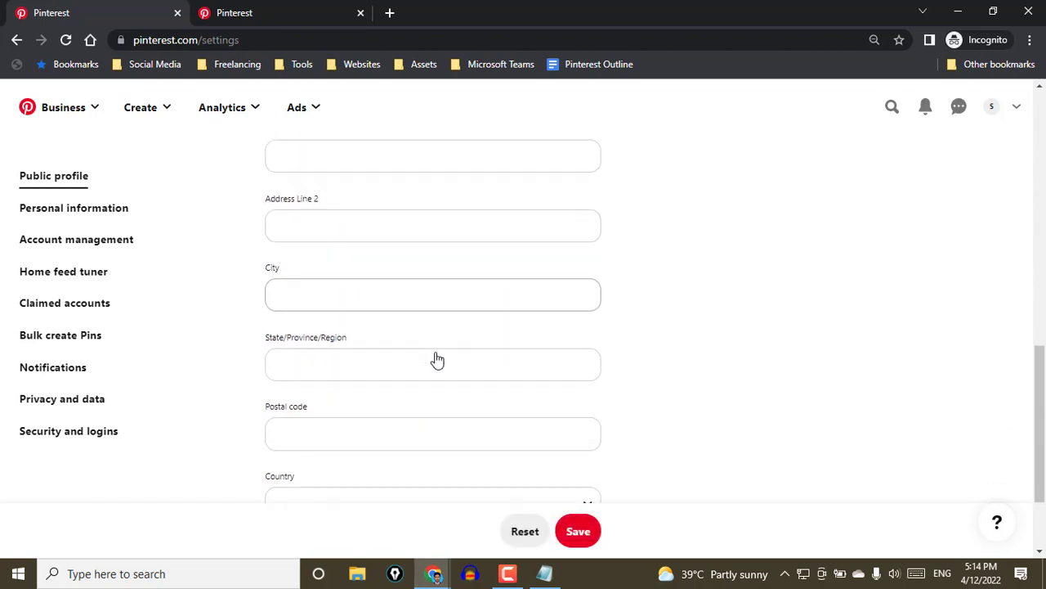
scroll(428, 383, "up", 6)
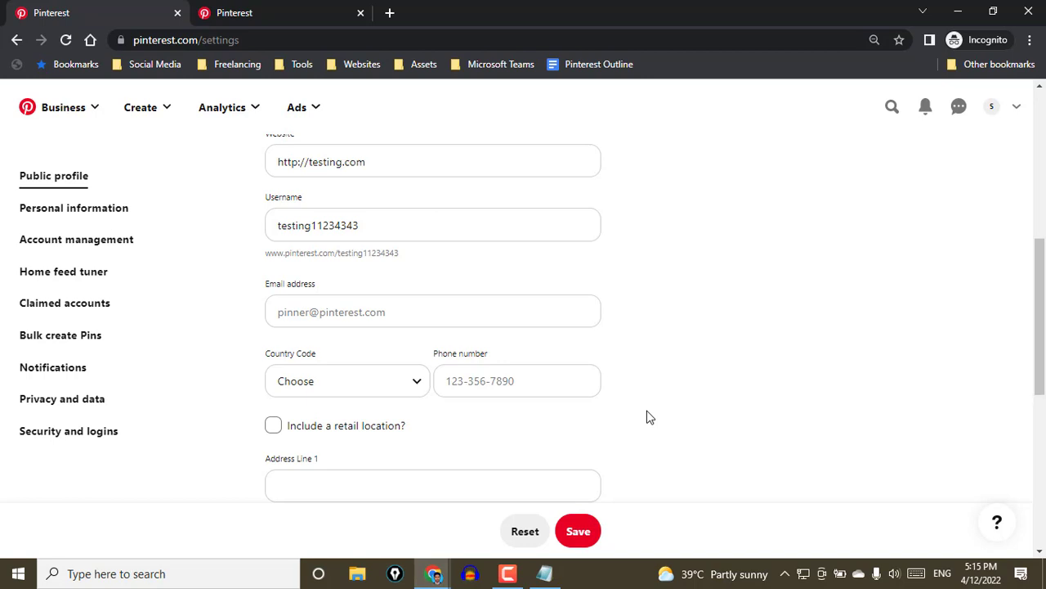
scroll(611, 480, "up", 5)
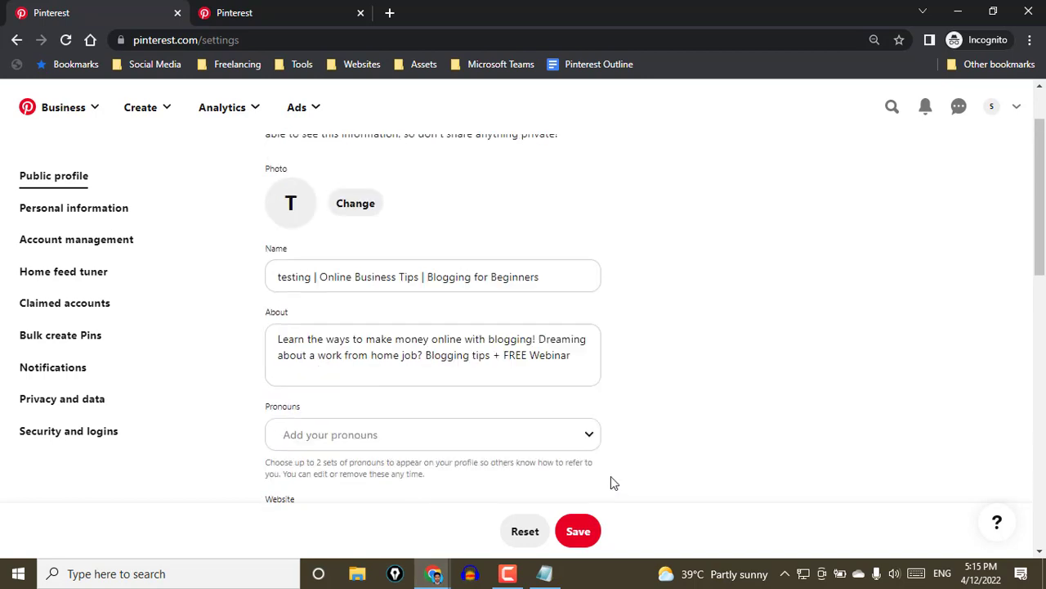
Open the Personal information settings and review the contact, region, language, community information and business account goals
left_click(80, 210)
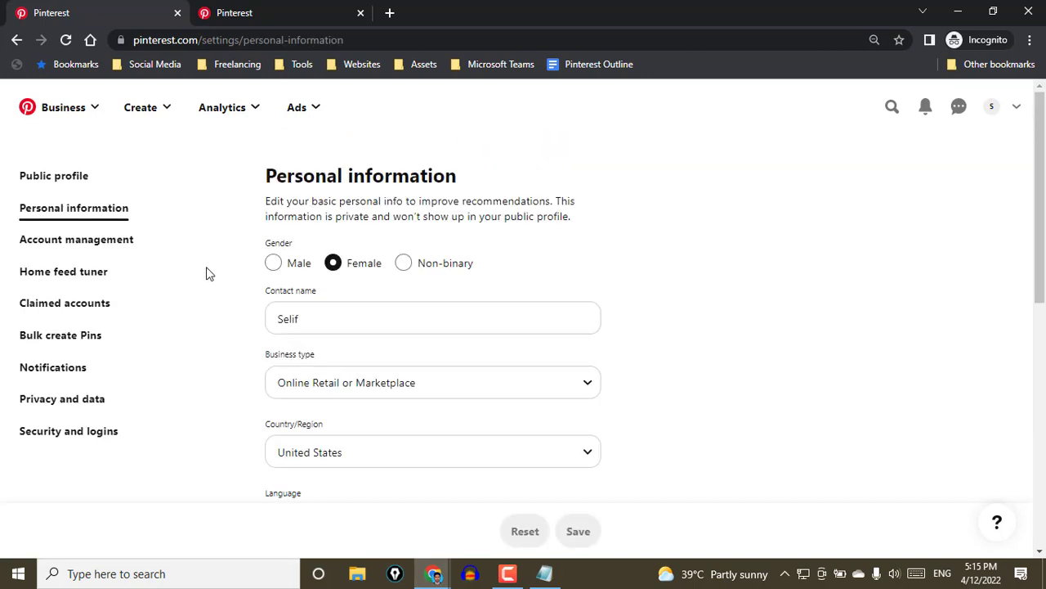
scroll(287, 256, "down", 2)
scroll(243, 359, "down", 4)
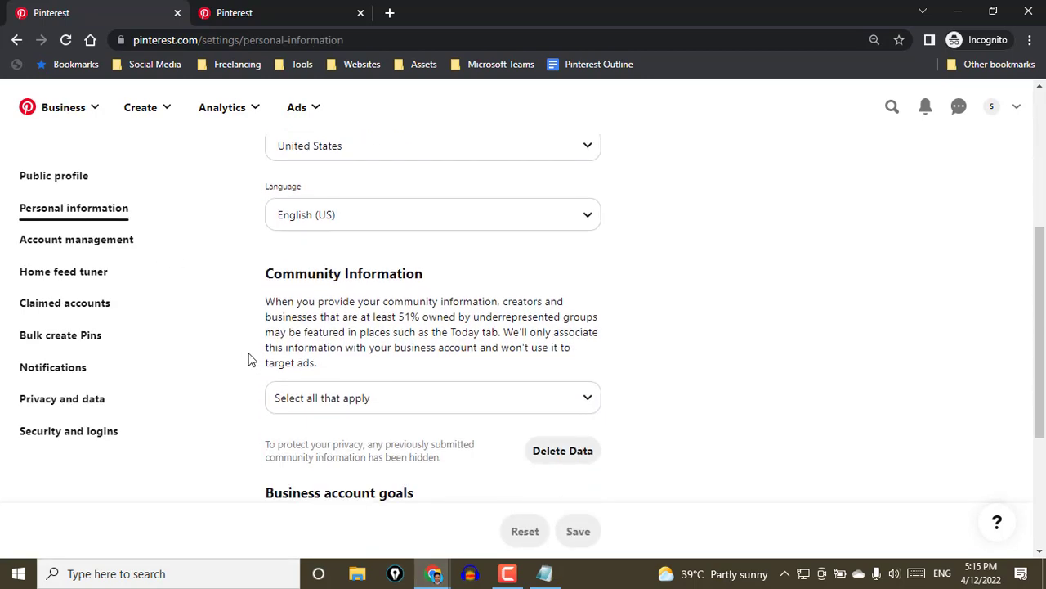
scroll(249, 359, "down", 2)
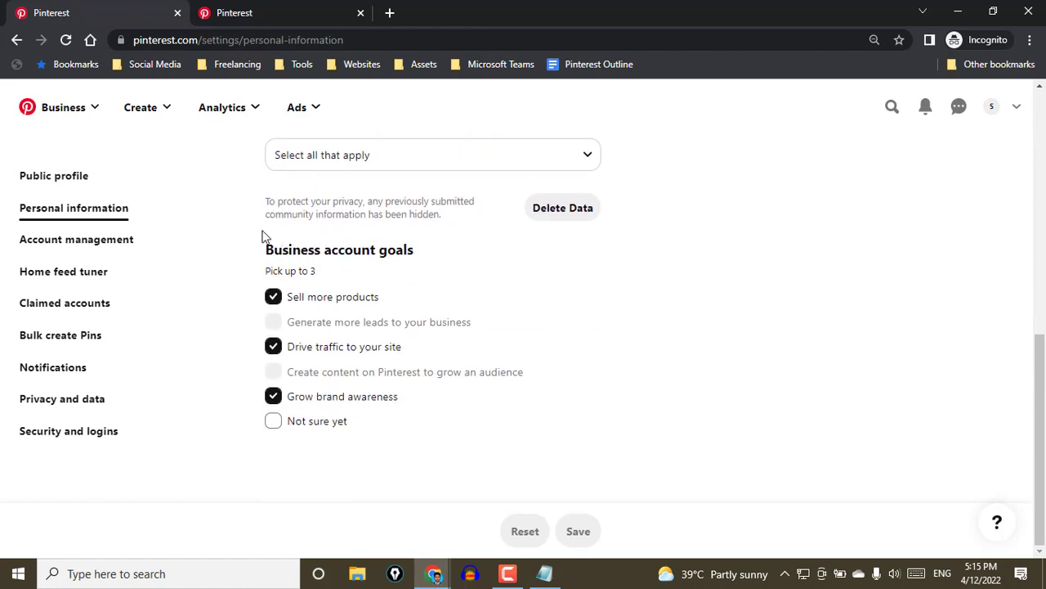
scroll(243, 401, "up", 2)
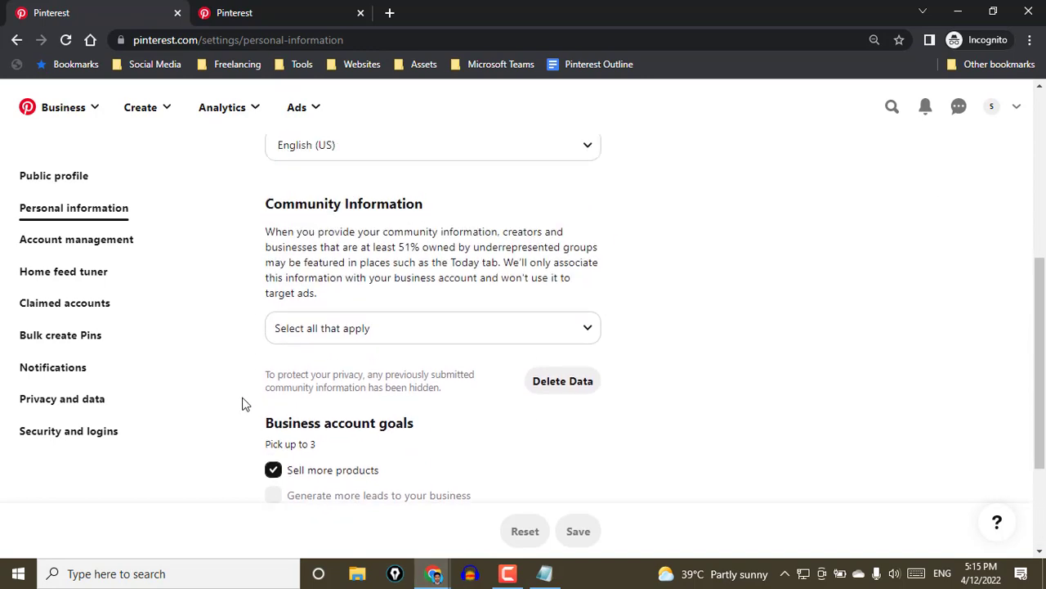
scroll(250, 329, "down", 1)
scroll(250, 332, "down", 1)
scroll(378, 416, "up", 4)
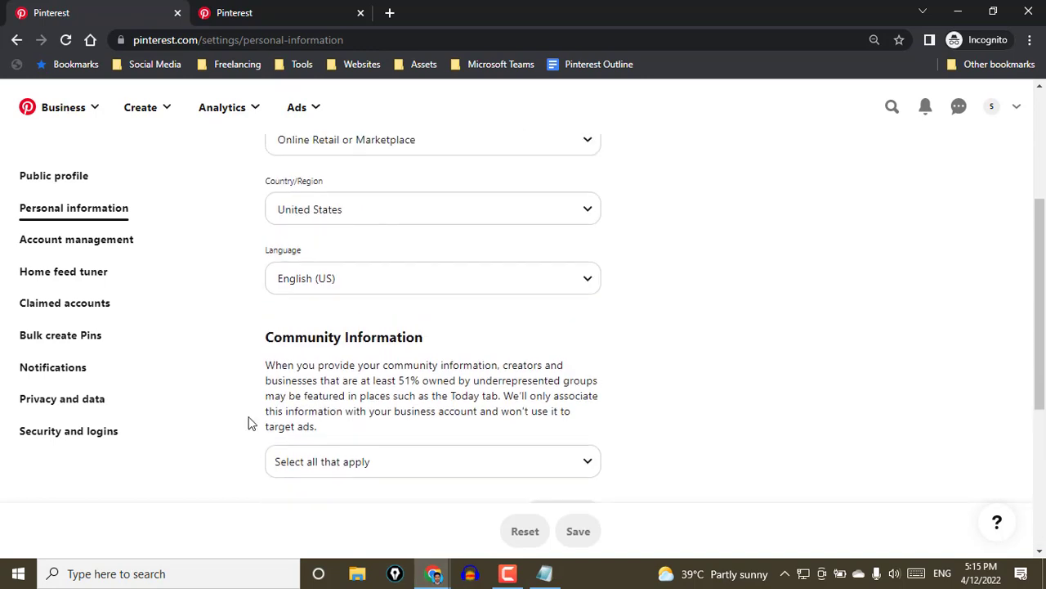
Open the Account management settings and review the email, password, conversion, deactivation and deletion options
left_click(85, 255)
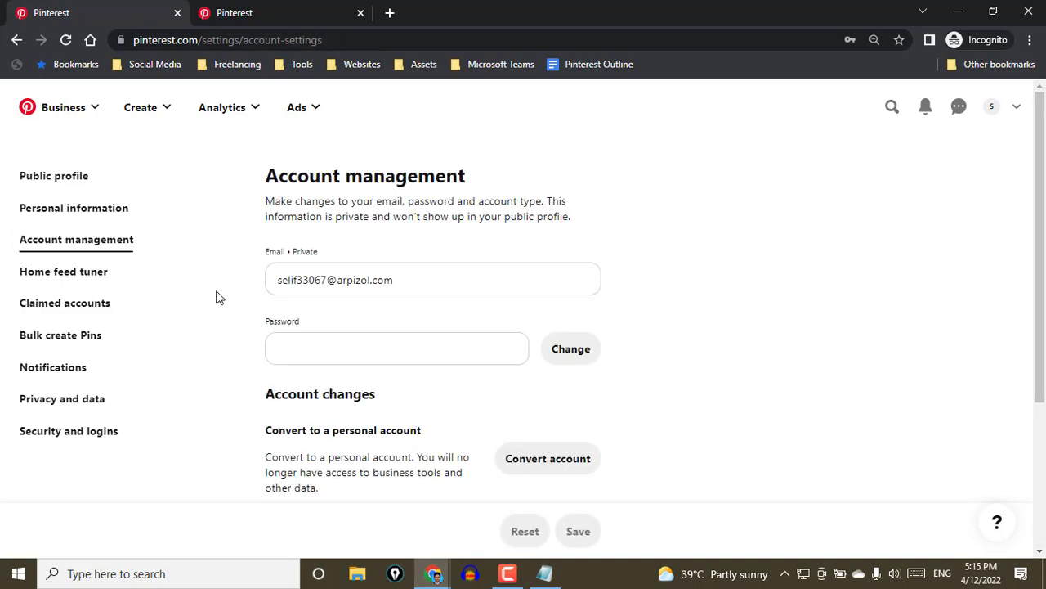
scroll(216, 305, "down", 1)
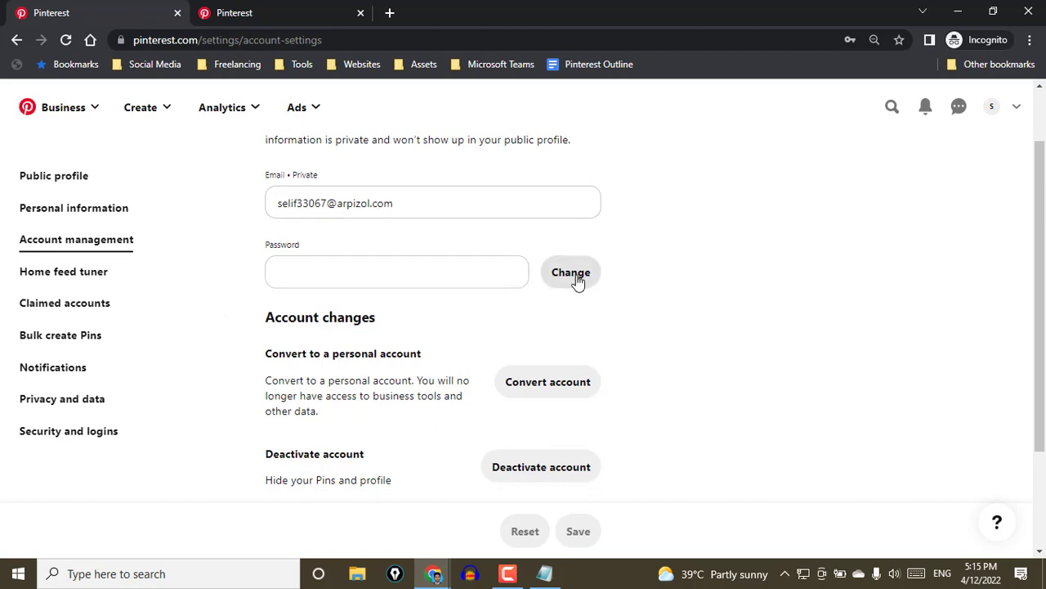
scroll(668, 414, "down", 2)
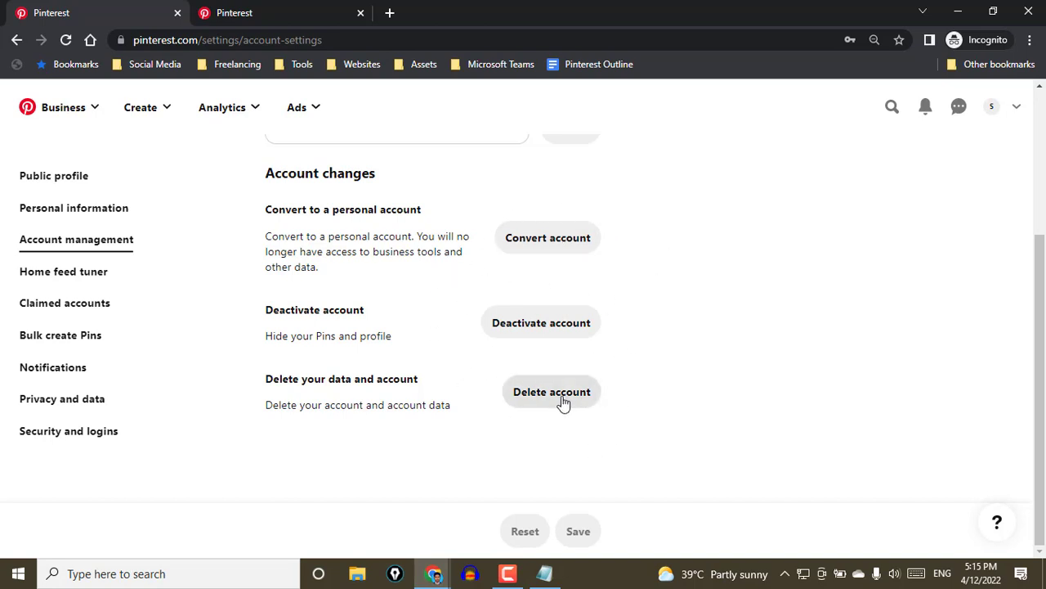
Open the Home feed tuner and look over the history of recently viewed Pins
left_click(86, 273)
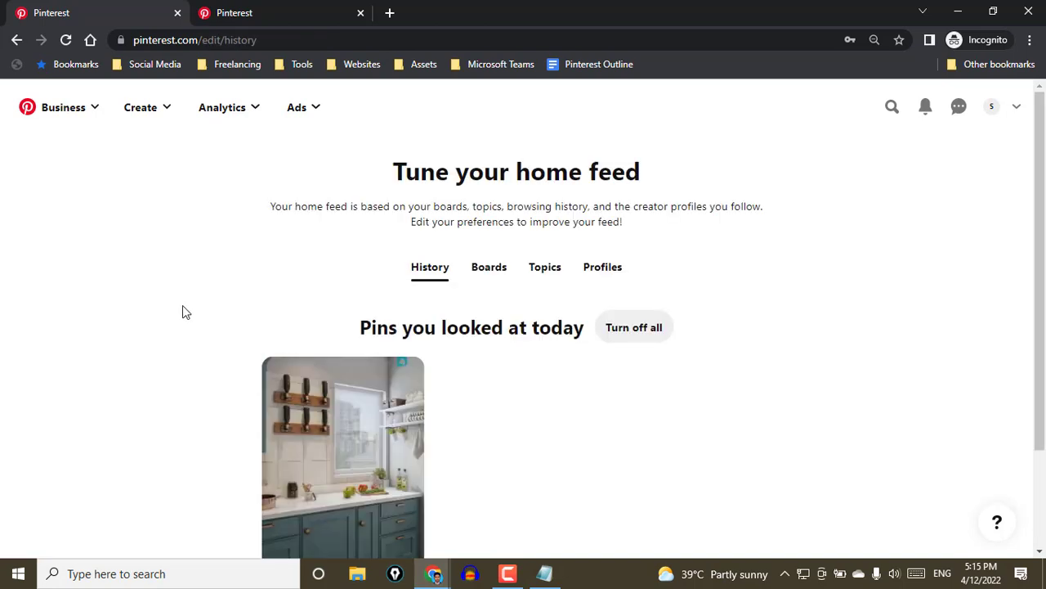
scroll(182, 315, "down", 2)
scroll(168, 336, "up", 2)
scroll(273, 303, "down", 2)
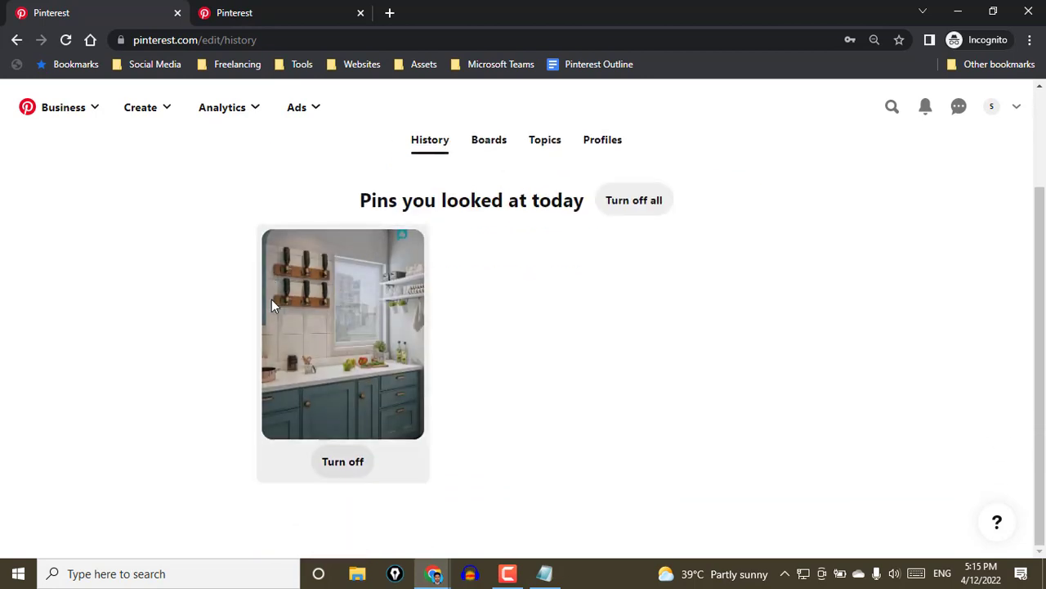
Return from the home feed tuner to the account settings and review the website and Shopify options under Claimed accounts
scroll(274, 307, "up", 2)
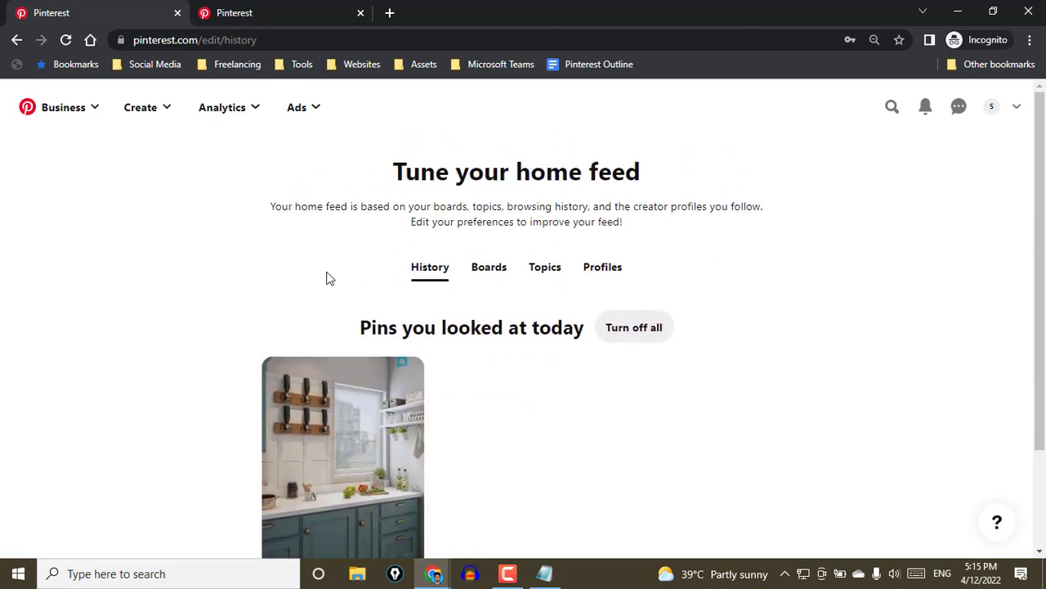
left_click(16, 39)
left_click(1016, 107)
left_click(878, 318)
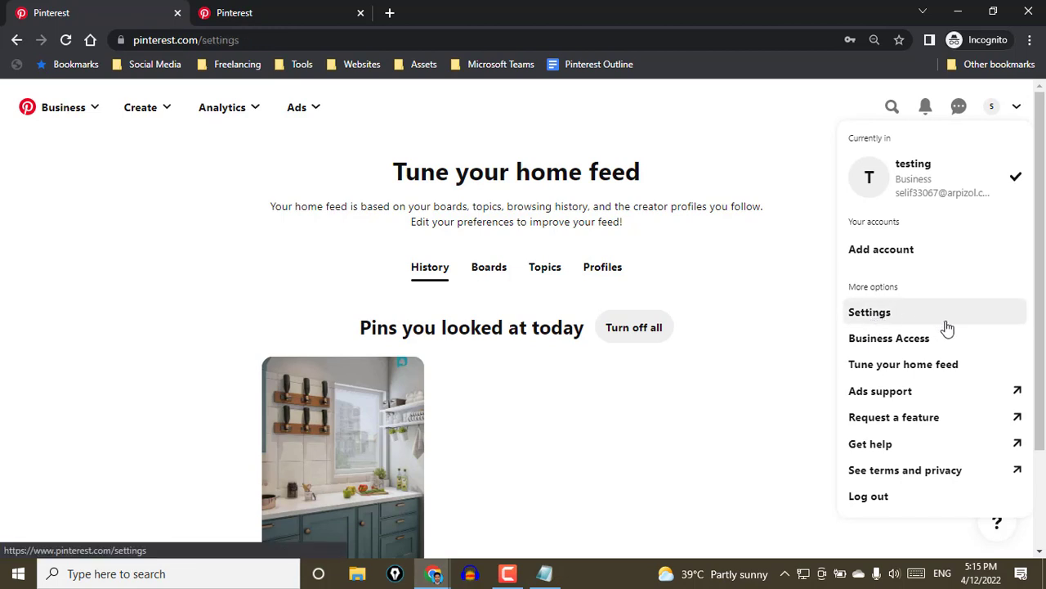
left_click(68, 306)
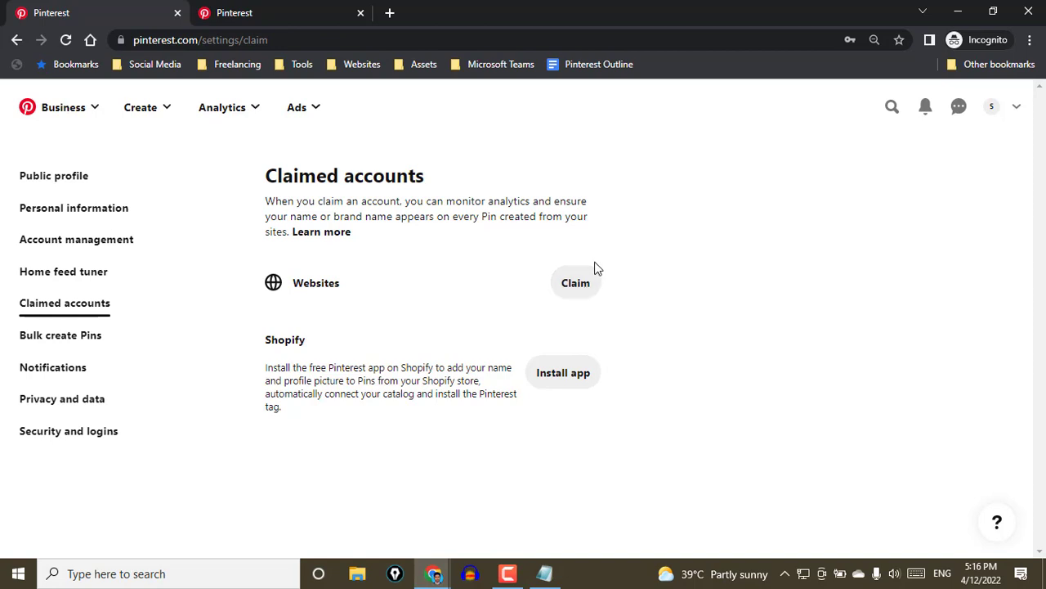
Switch to the browser window with the established Pinterest business account, view its profile and open its ads overview
left_click(299, 110)
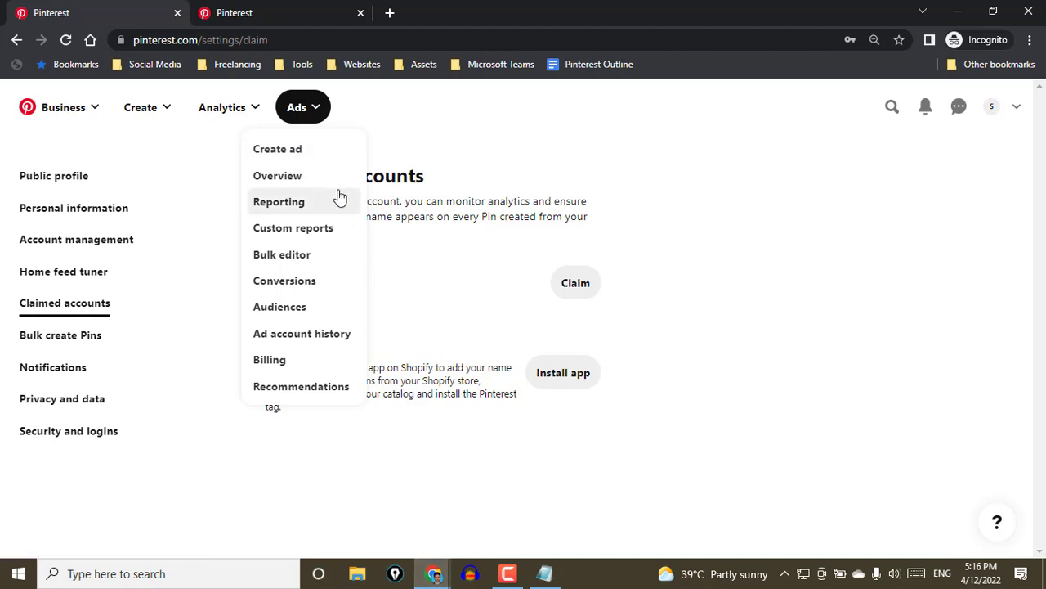
left_click(434, 573)
left_click(333, 537)
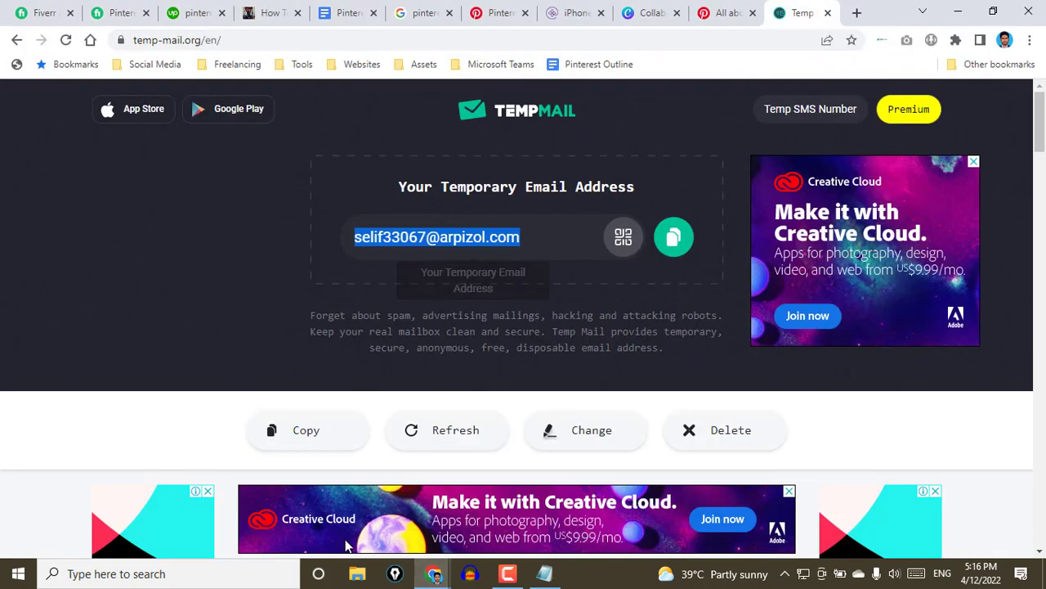
left_click(497, 13)
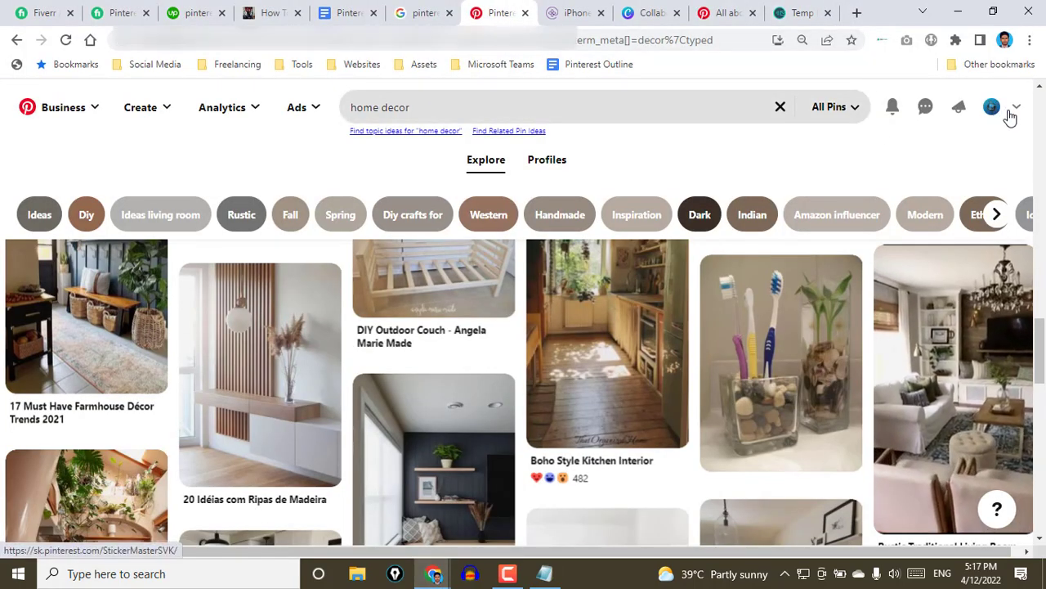
left_click(1010, 117)
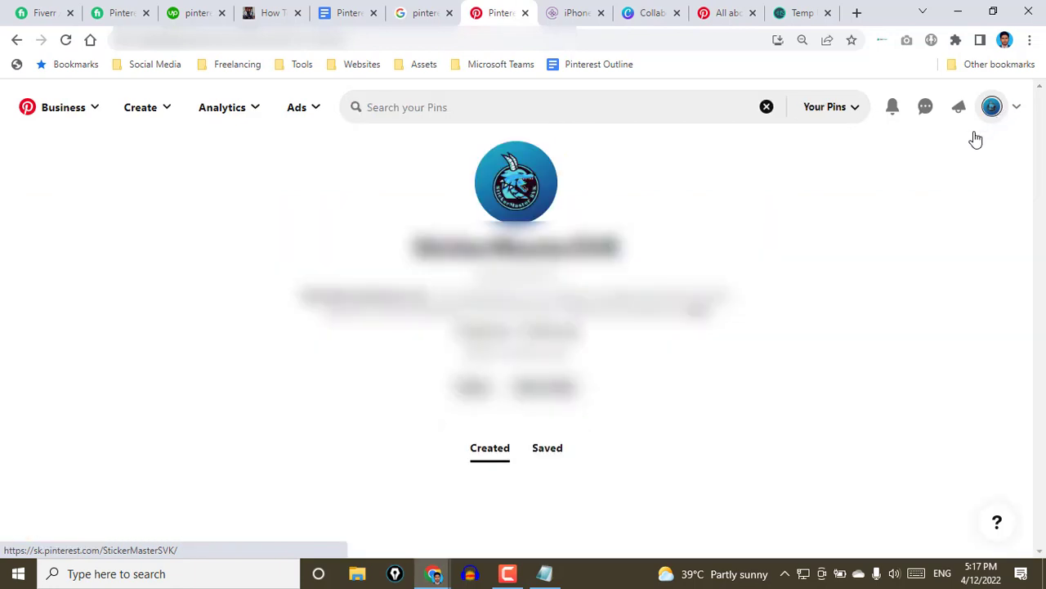
left_click(301, 113)
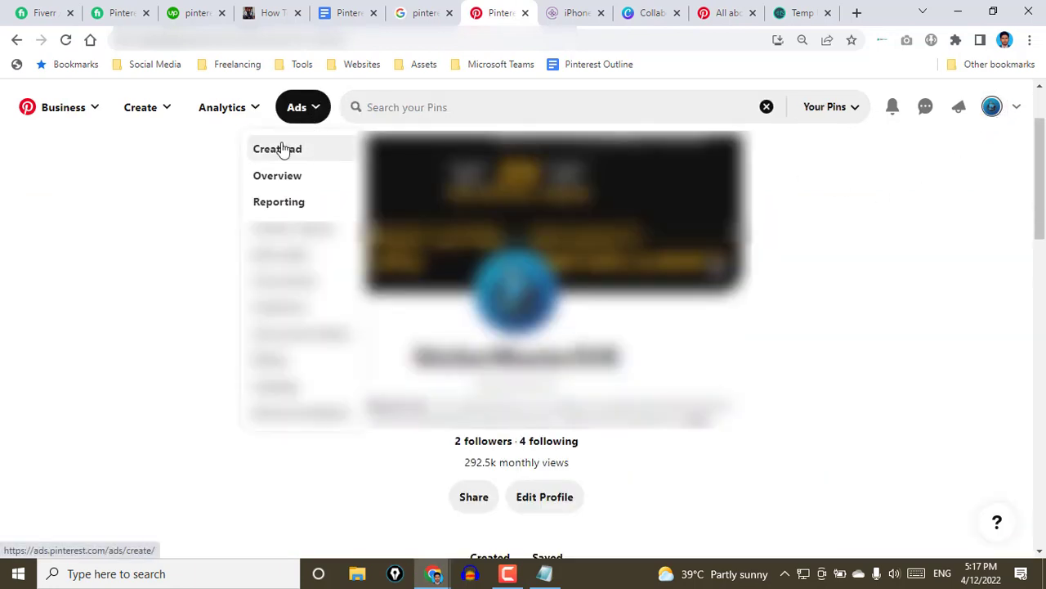
left_click(286, 199)
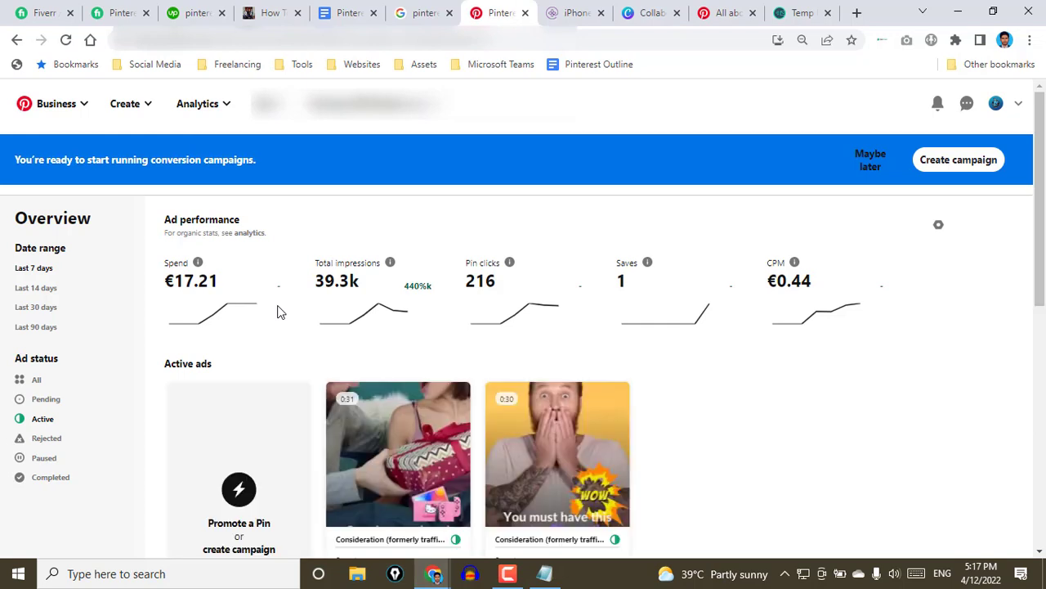
Examine the ad performance figures for spend, impressions, Pin clicks, saves and CPM, along with the active ads
left_click_drag(227, 284, 168, 281)
left_click_drag(499, 282, 468, 282)
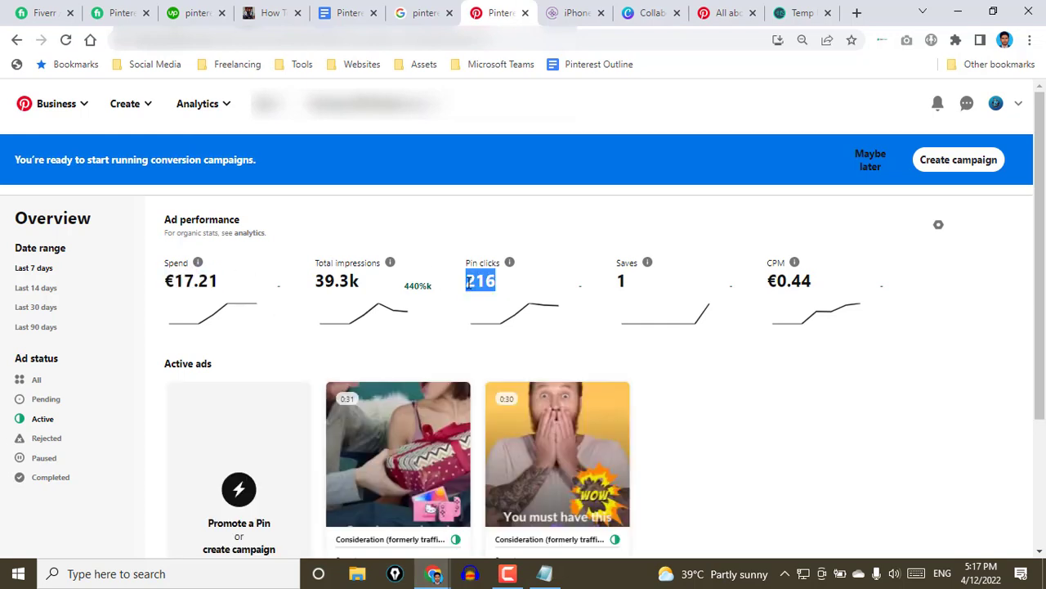
left_click(399, 222)
scroll(522, 281, "down", 2)
scroll(619, 346, "up", 2)
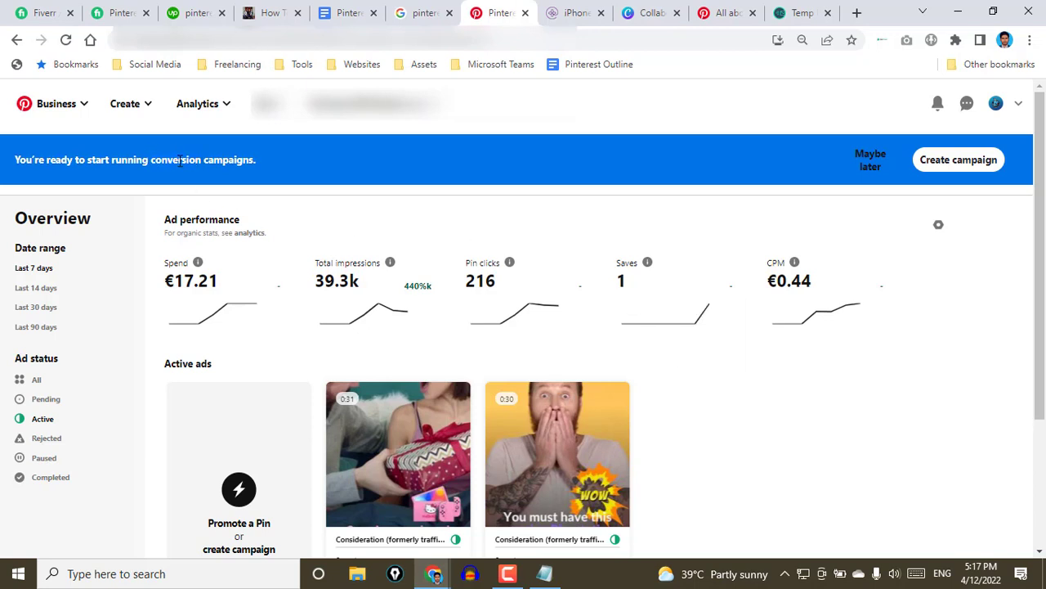
scroll(747, 369, "down", 2)
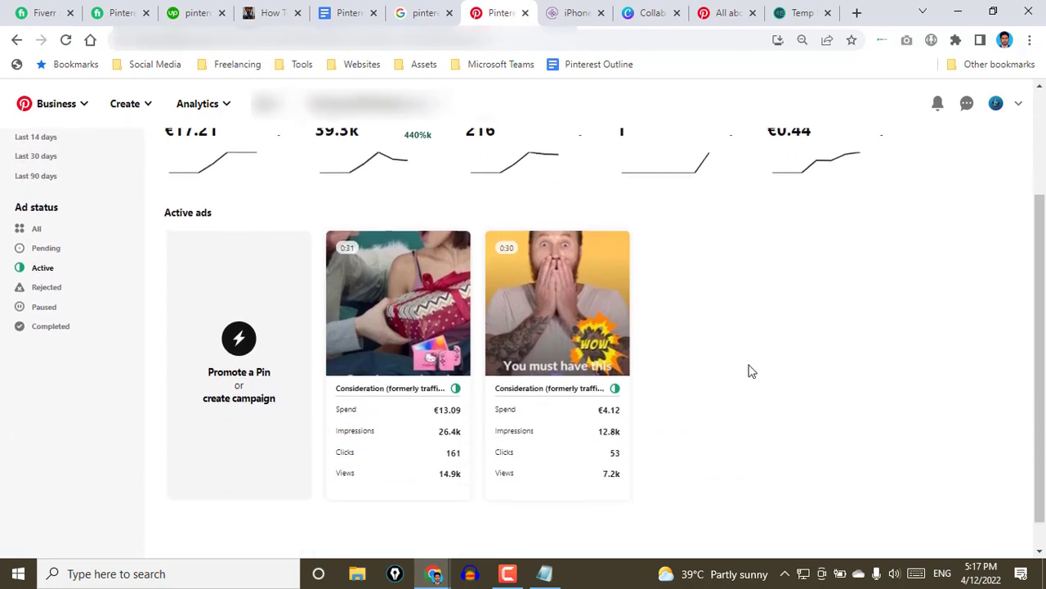
scroll(752, 373, "up", 2)
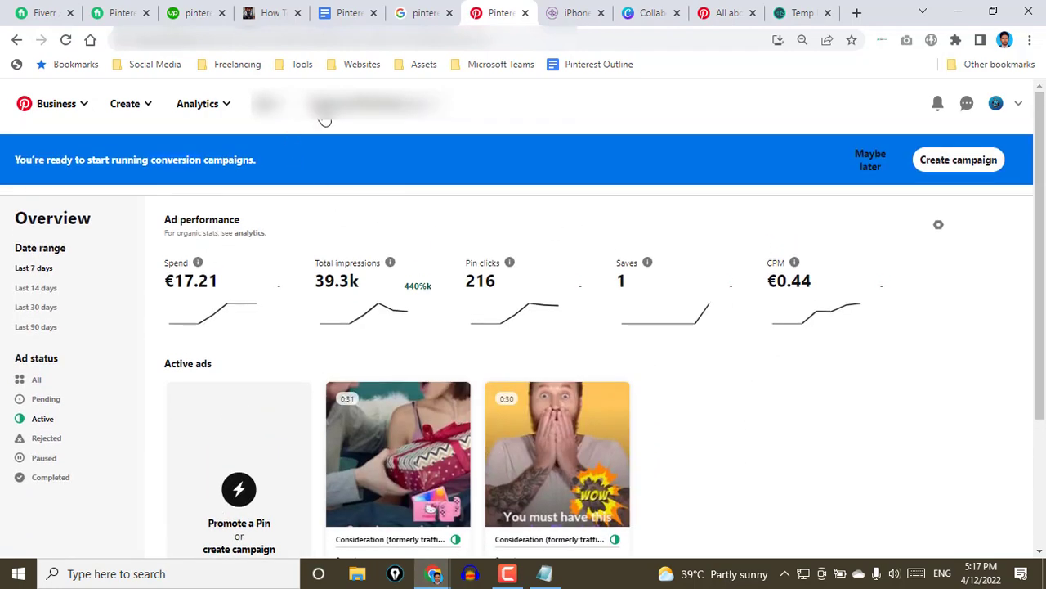
Look over the available ads tools, open the Analytics overview and view its performance summary and impressions chart
left_click(270, 104)
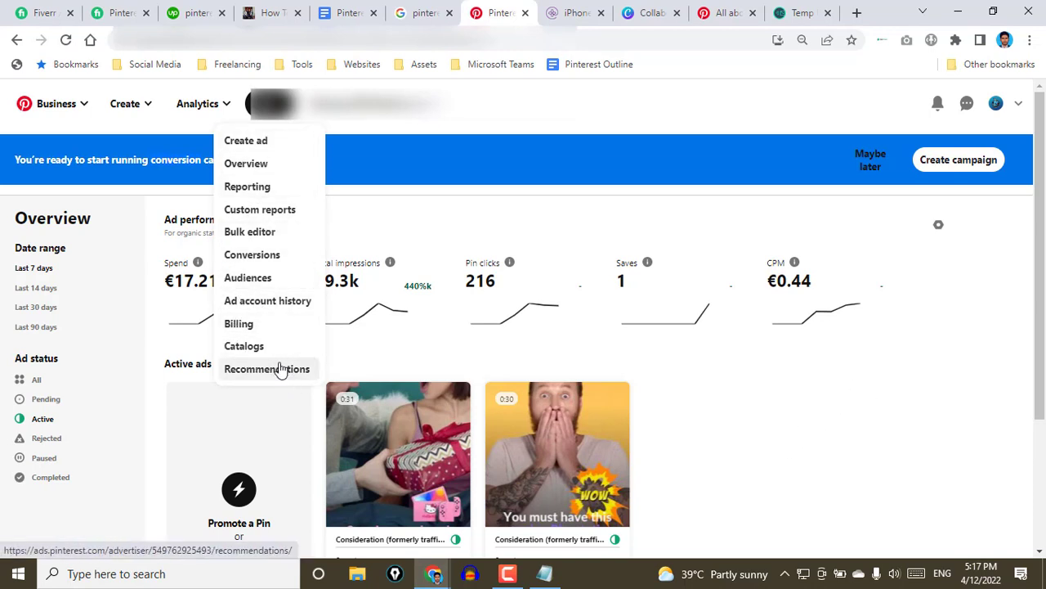
left_click(187, 115)
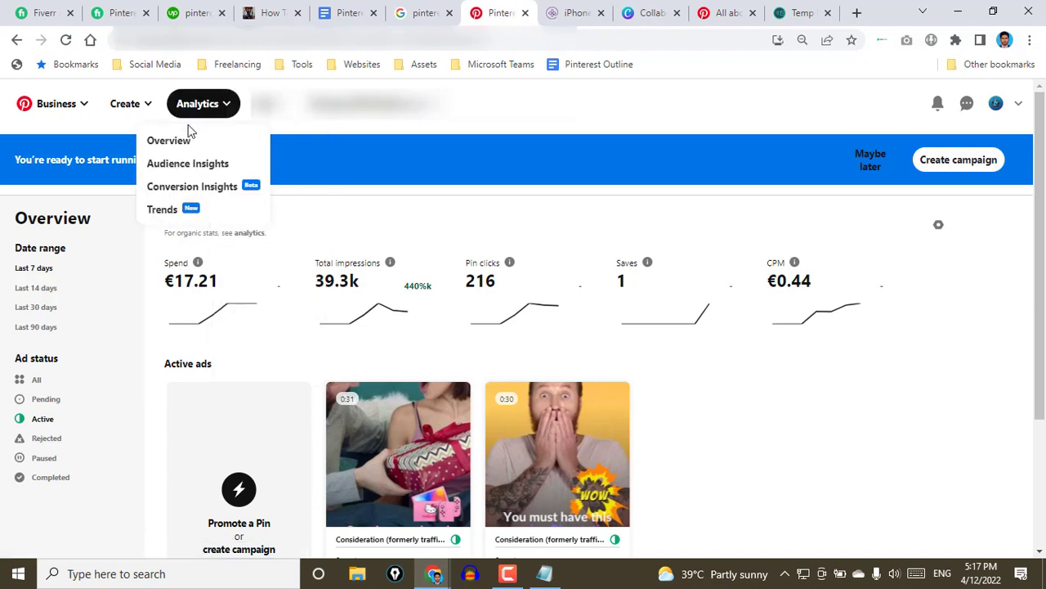
left_click(188, 141)
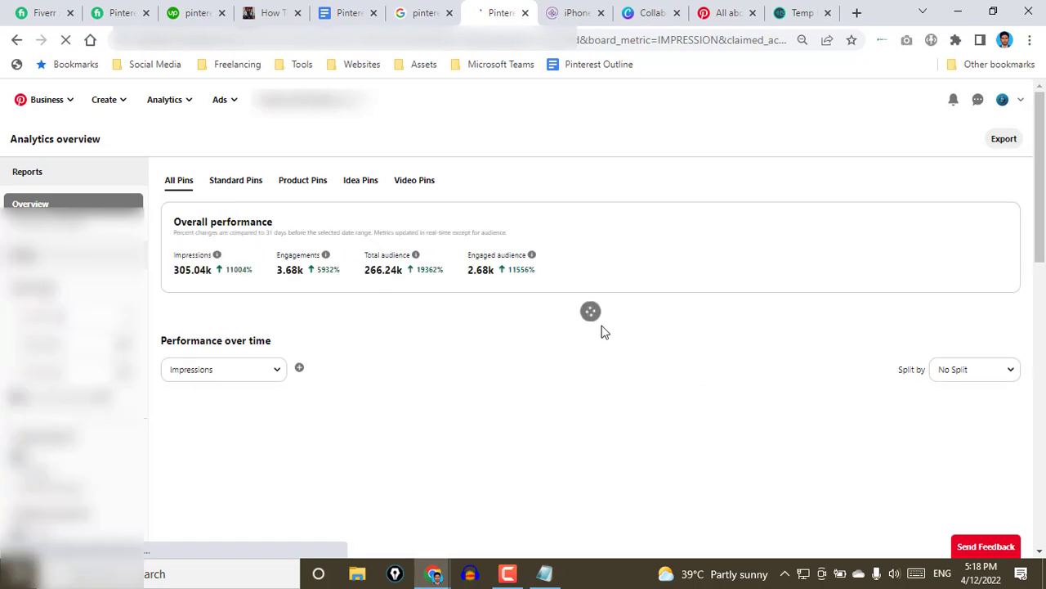
scroll(564, 330, "down", 1)
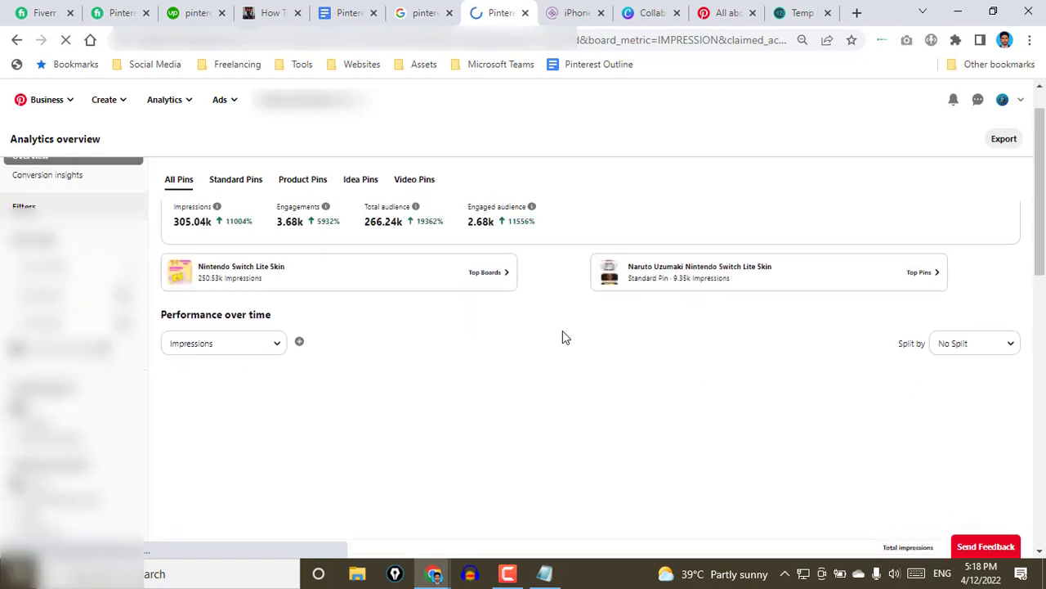
scroll(562, 330, "up", 1)
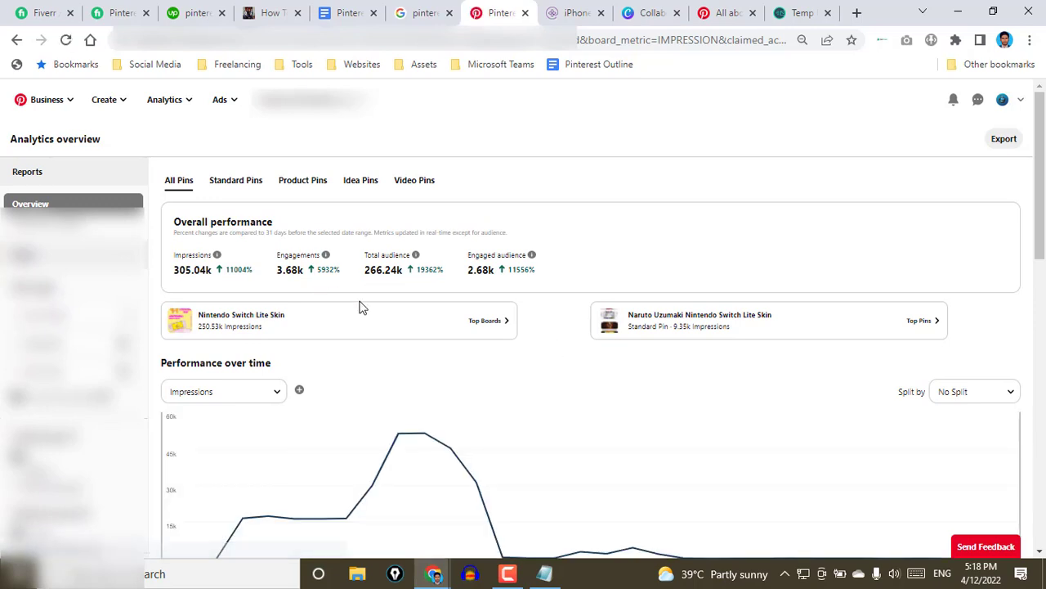
scroll(514, 363, "down", 3)
scroll(514, 359, "up", 3)
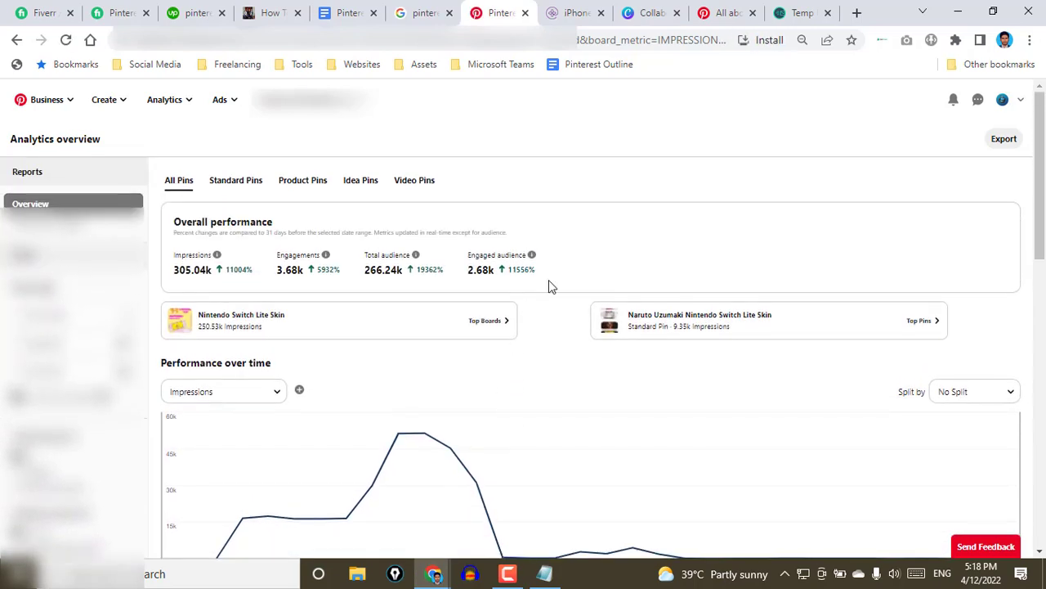
Examine the impressions, engagements and audience metrics under Overall performance and the Top Pins table for all Pins
left_click_drag(549, 279, 174, 250)
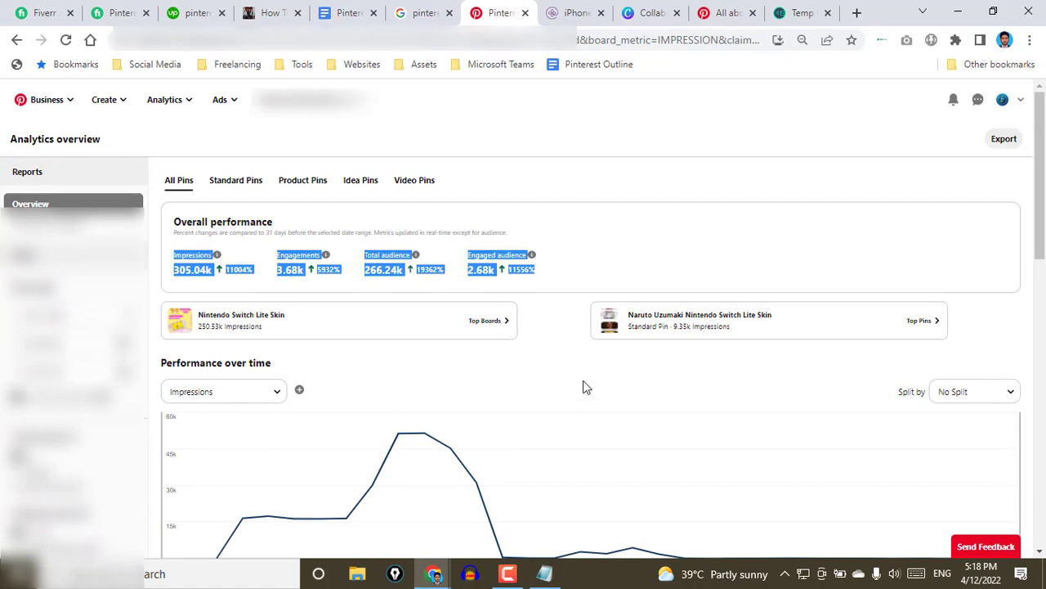
left_click(563, 342)
scroll(561, 360, "down", 10)
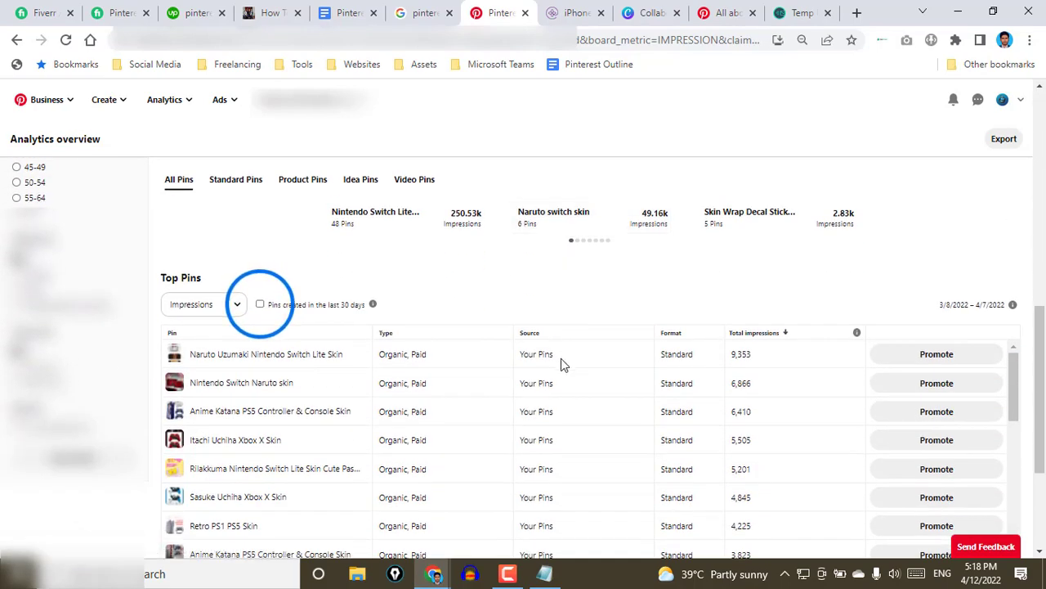
scroll(561, 359, "up", 10)
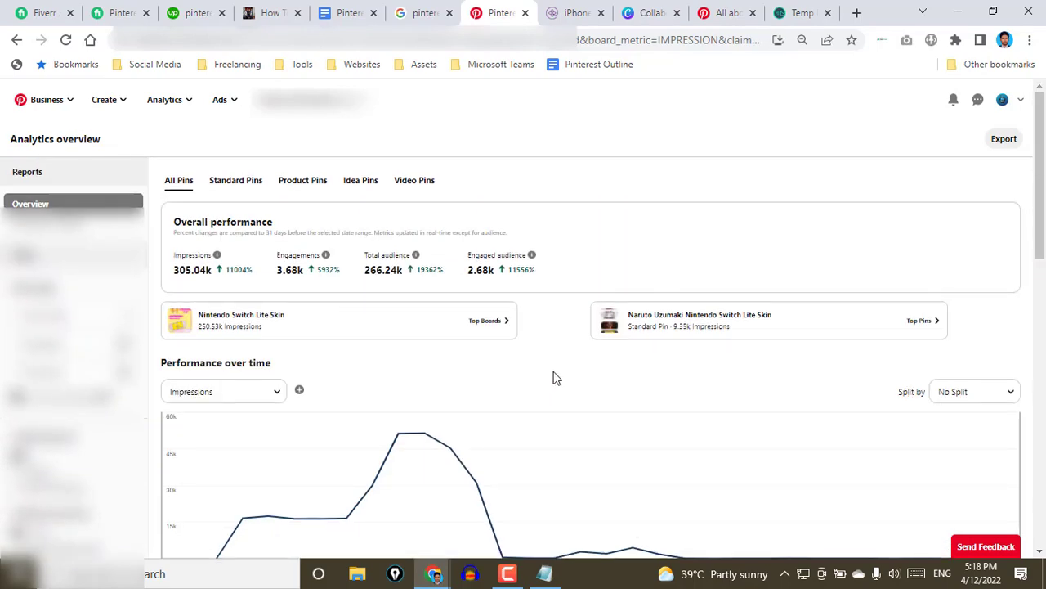
scroll(552, 395, "down", 10)
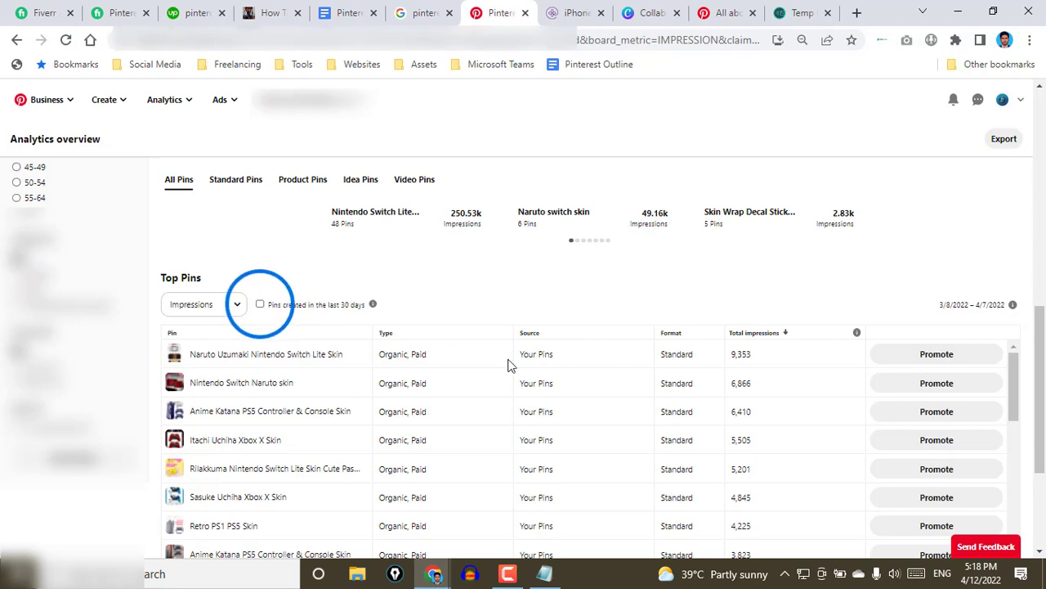
scroll(596, 306, "up", 6)
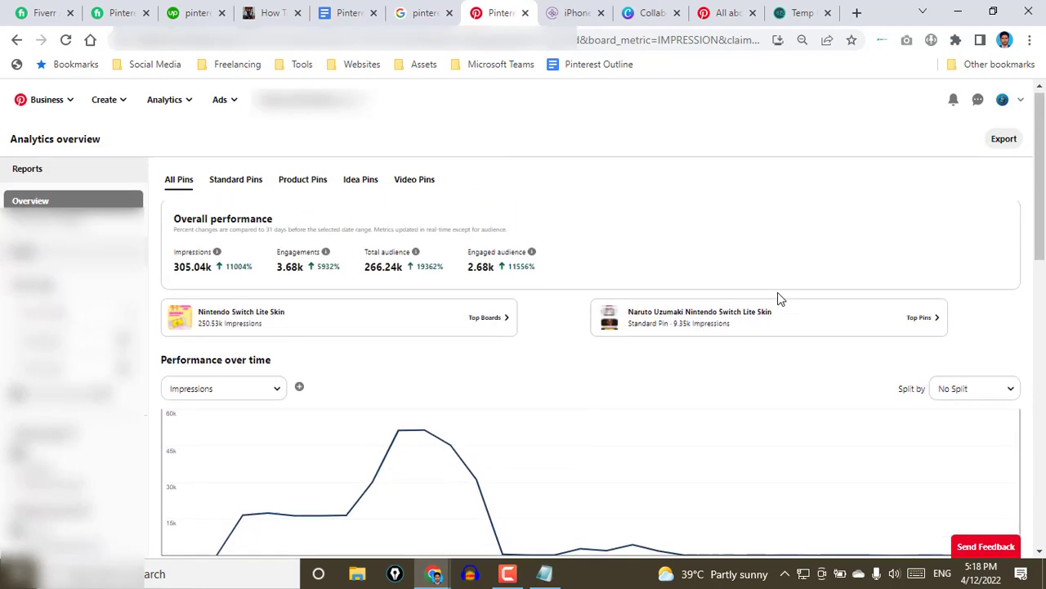
Return to the incognito window, open the test account's profile and review its name, description and saved Pins
left_click(958, 13)
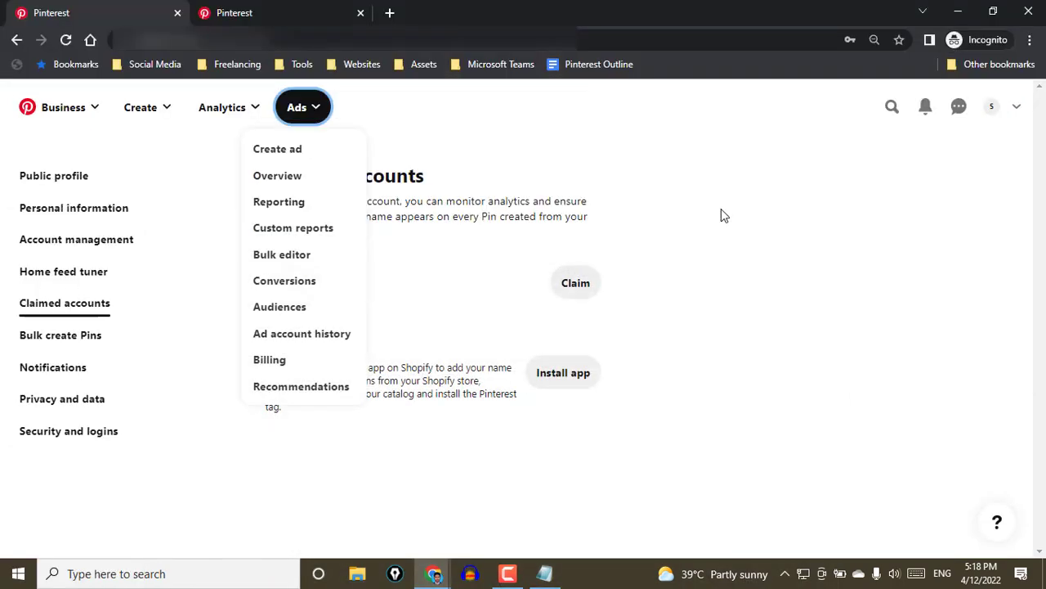
left_click(996, 112)
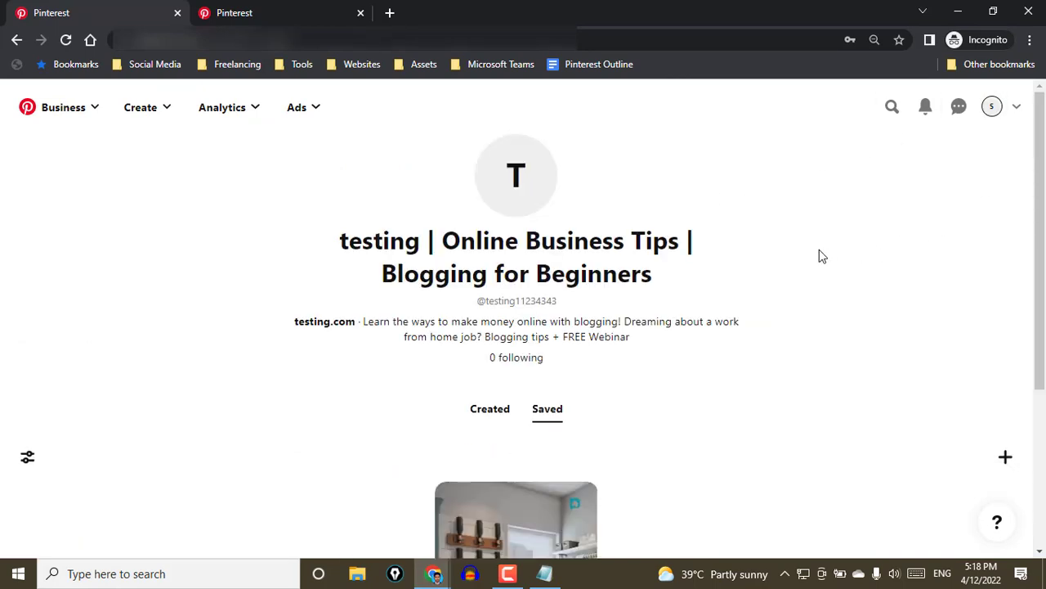
scroll(819, 249, "down", 3)
scroll(826, 251, "up", 3)
scroll(830, 258, "up", 1)
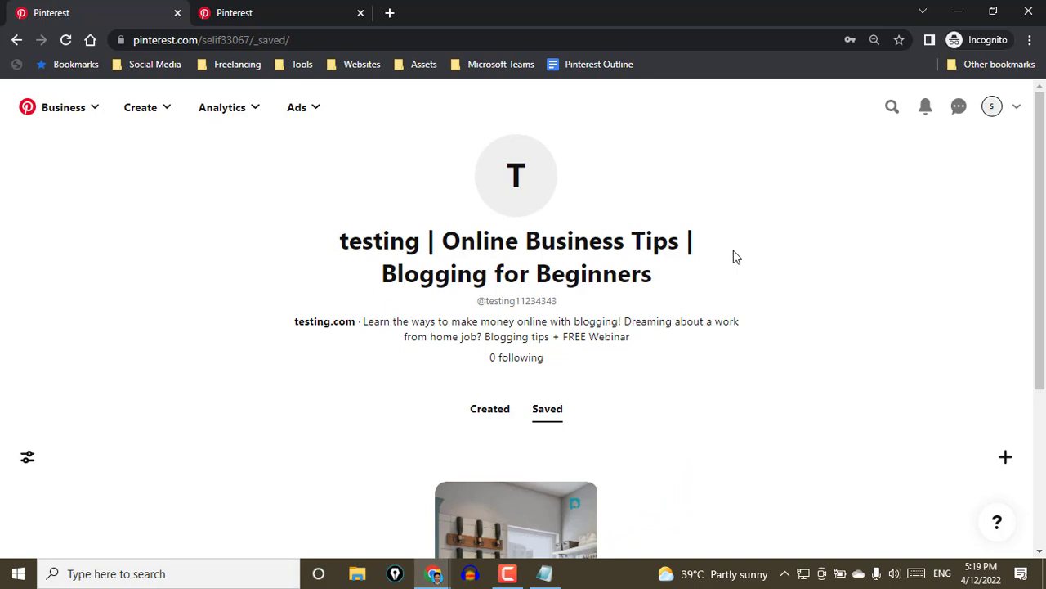
scroll(675, 245, "down", 2)
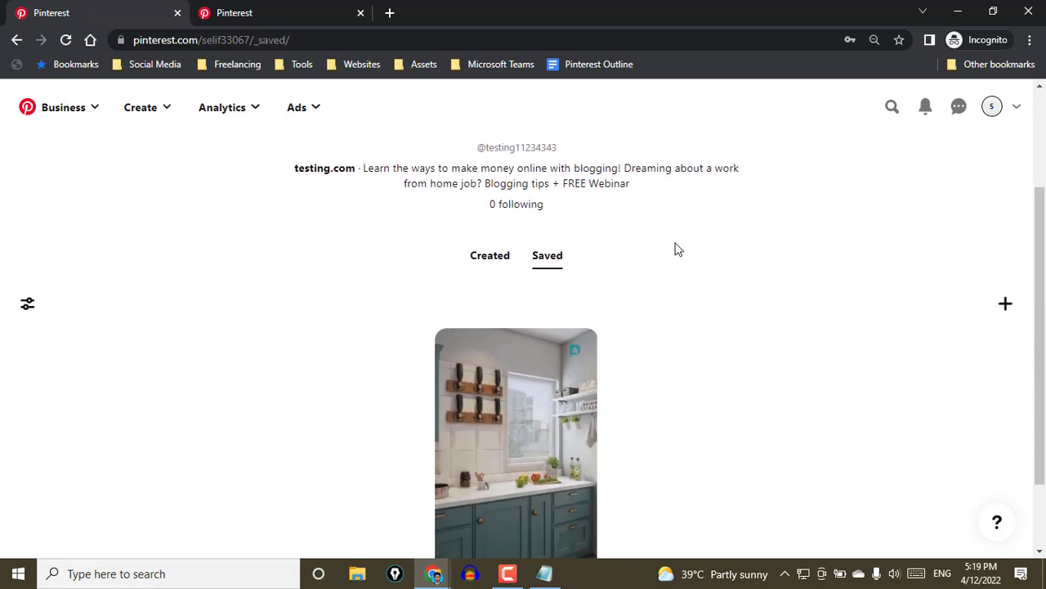